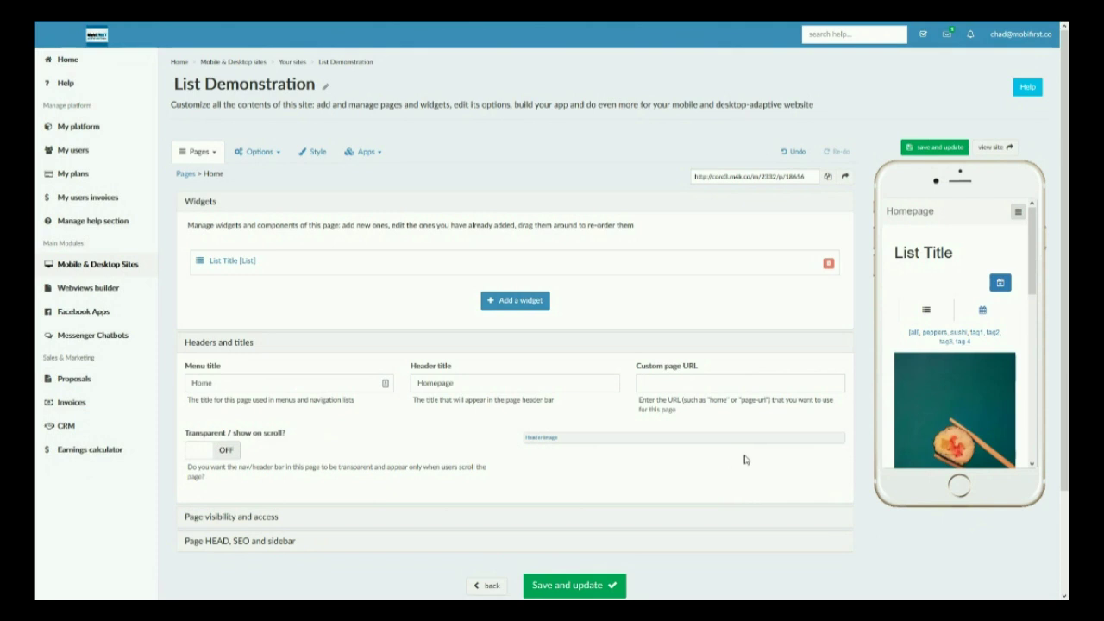
Examine the list entries in the phone preview, from Main Title 1 down to Title 4.
scroll(921, 372, "down", 3)
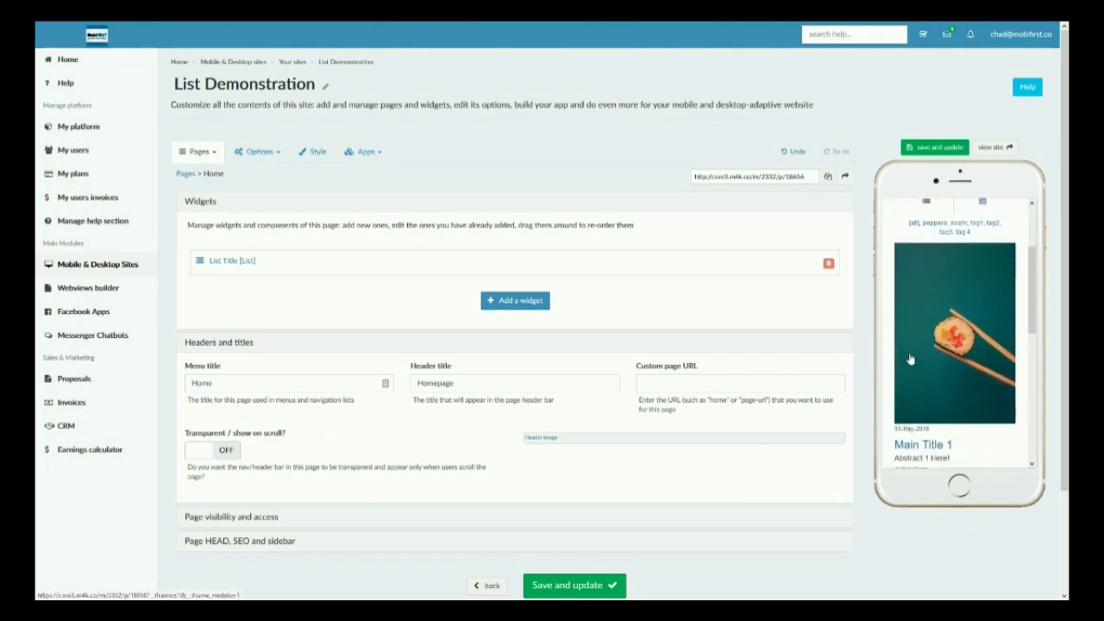
scroll(938, 344, "down", 1)
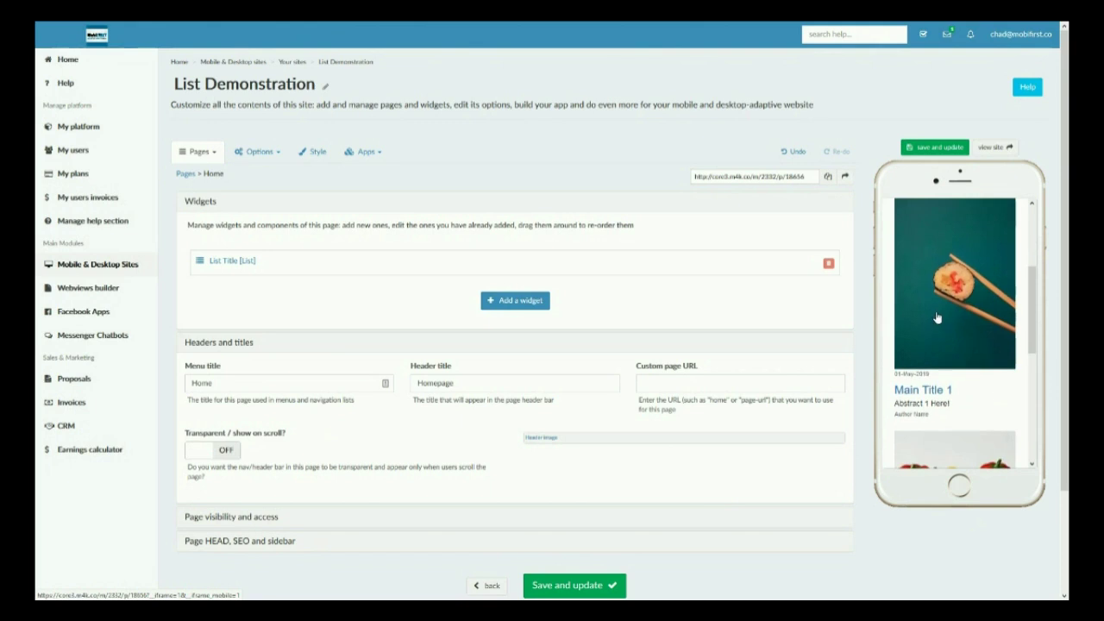
scroll(935, 310, "up", 1)
scroll(931, 319, "down", 2)
scroll(928, 328, "up", 1)
scroll(925, 336, "down", 1)
scroll(929, 319, "down", 3)
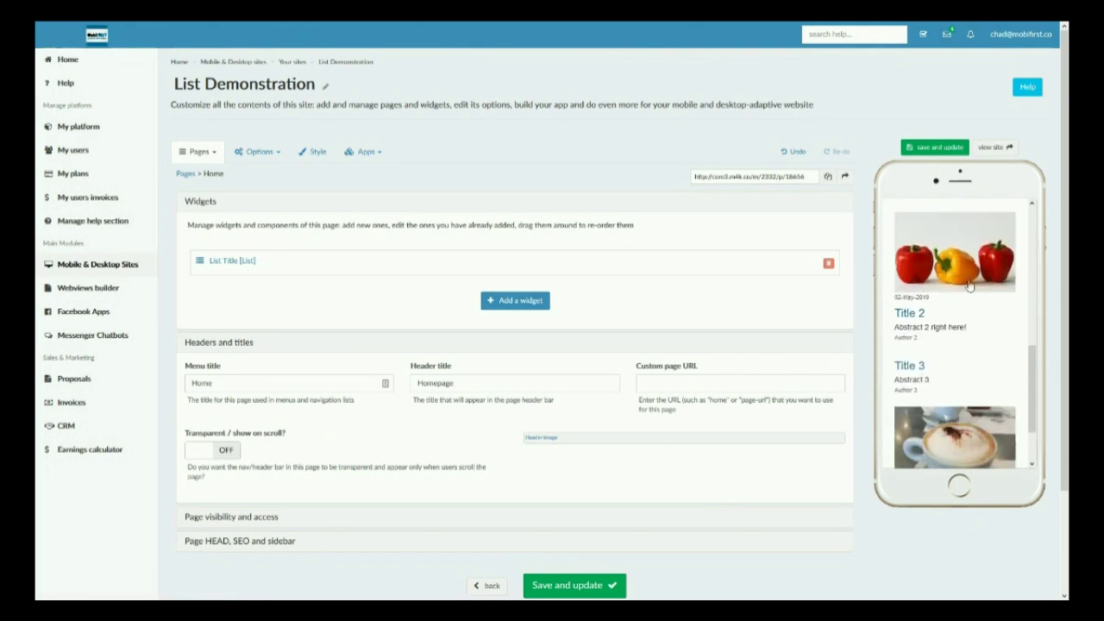
scroll(923, 380, "down", 1)
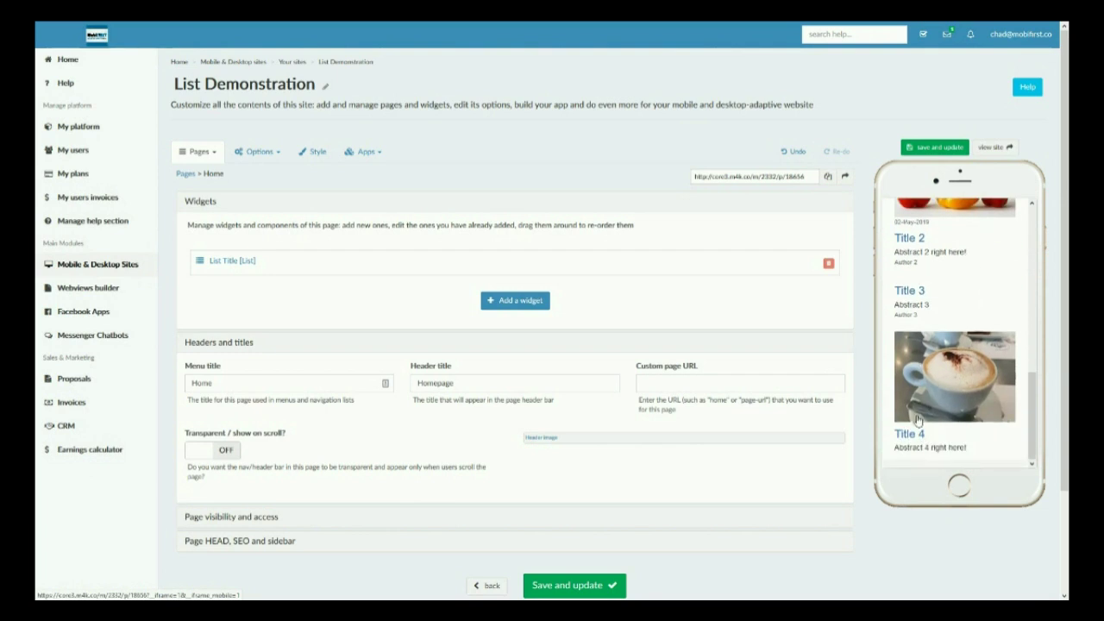
Open the Title 4 entry in the phone preview, read its full text, browse to previous entries and close the detail view.
left_click(917, 435)
scroll(925, 271, "down", 1)
scroll(925, 271, "down", 5)
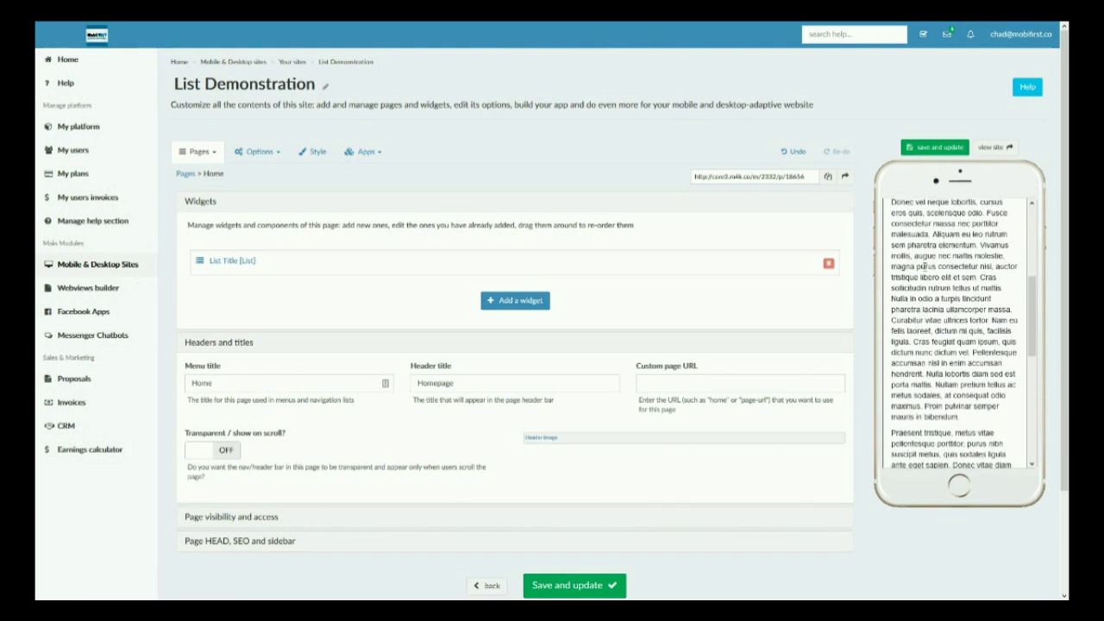
scroll(924, 259, "down", 6)
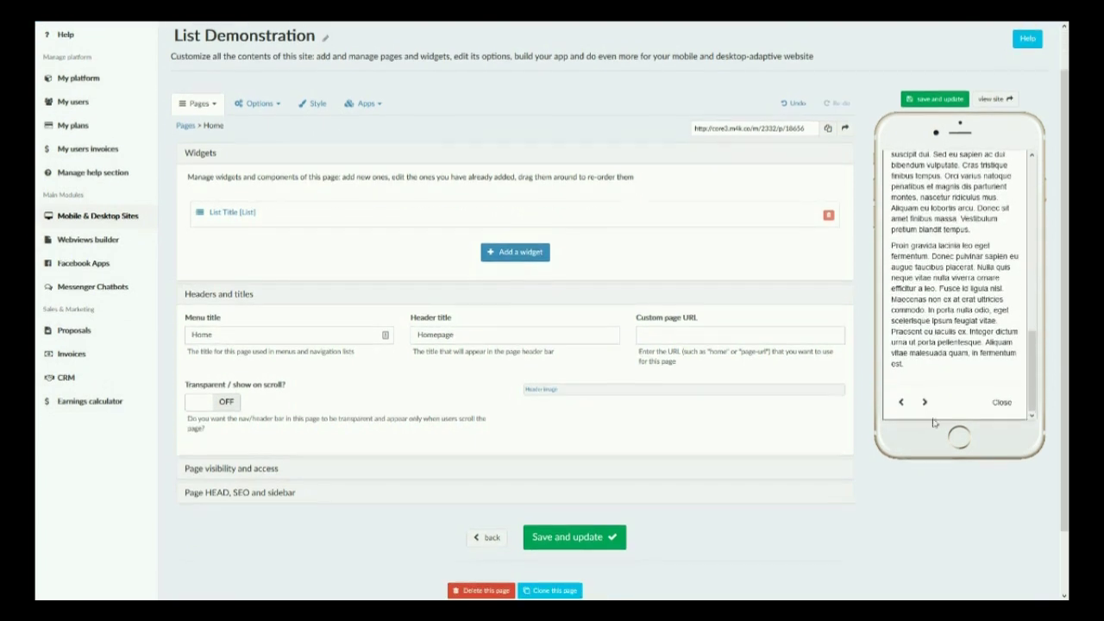
scroll(904, 399, "up", 3)
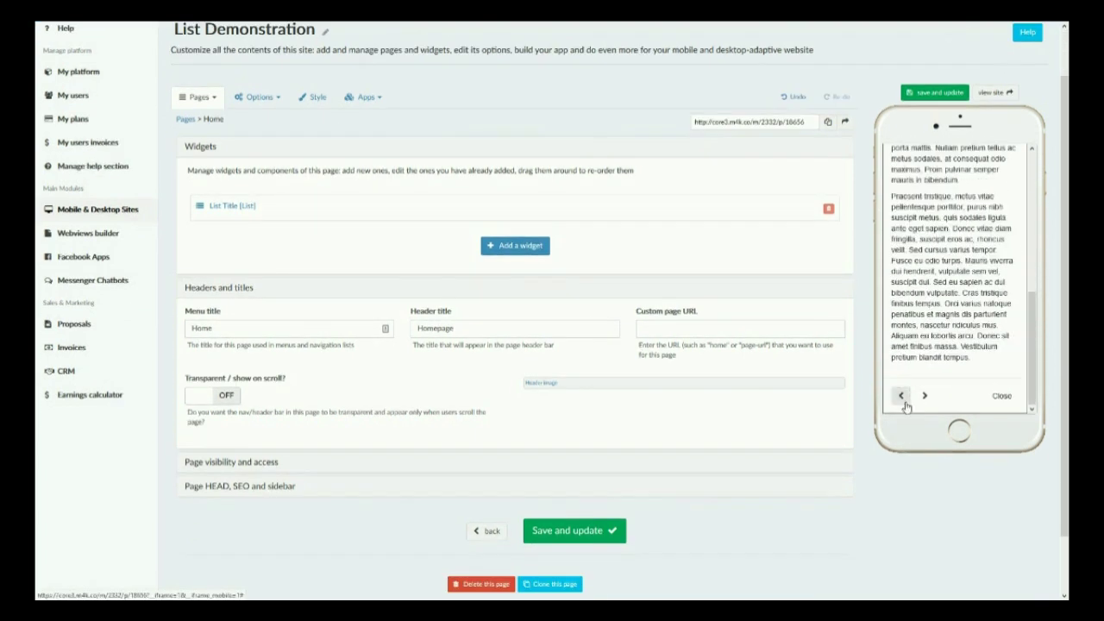
scroll(905, 395, "up", 2)
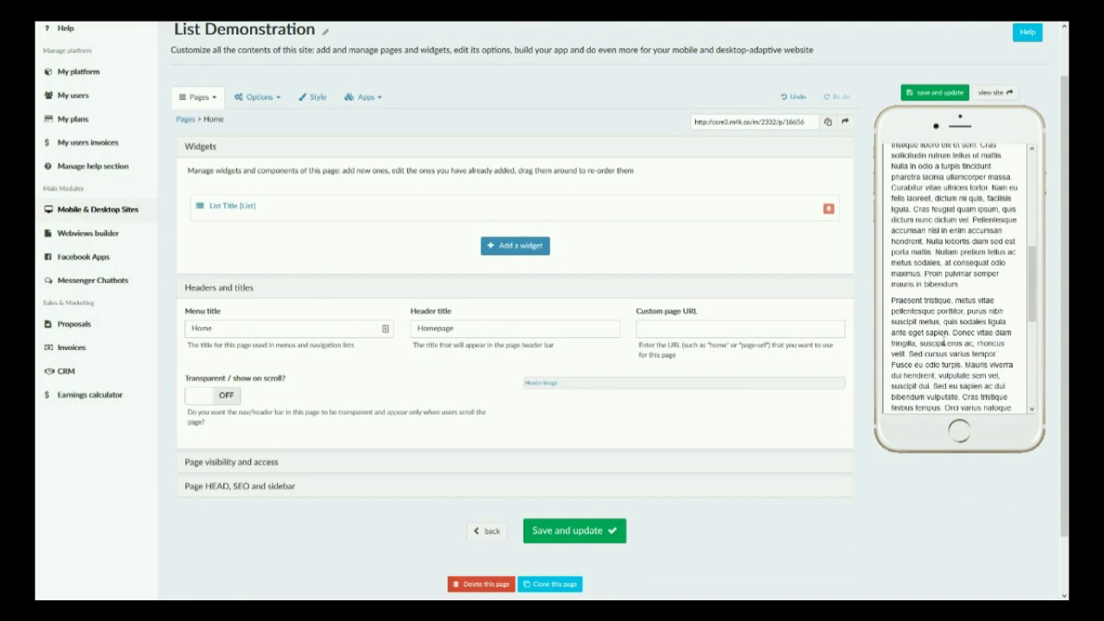
scroll(943, 343, "up", 6)
scroll(991, 370, "down", 10)
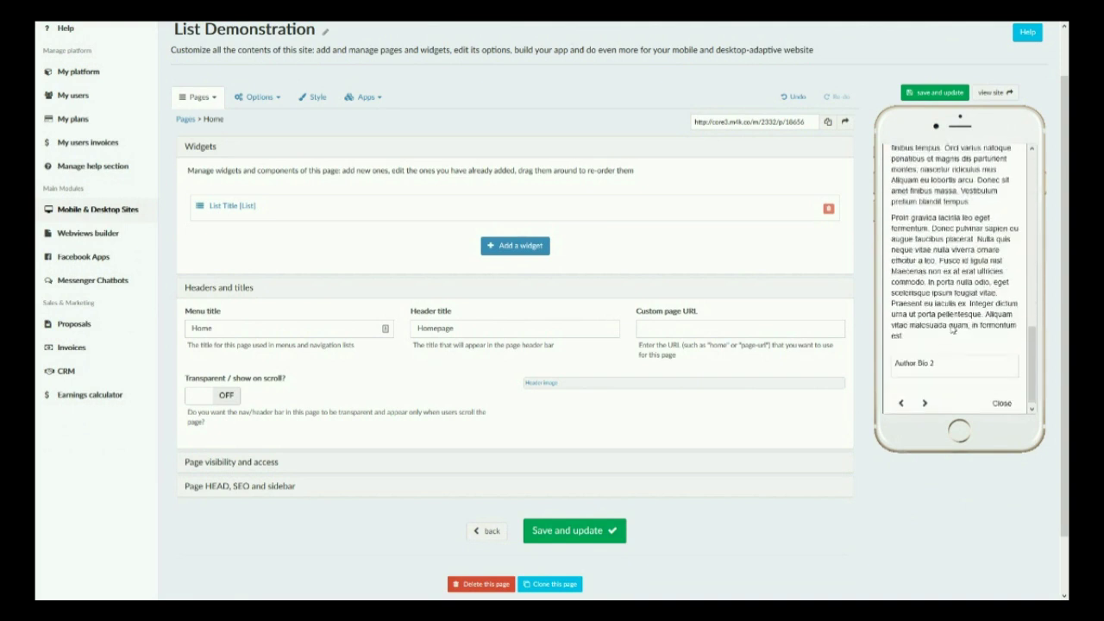
left_click(1002, 396)
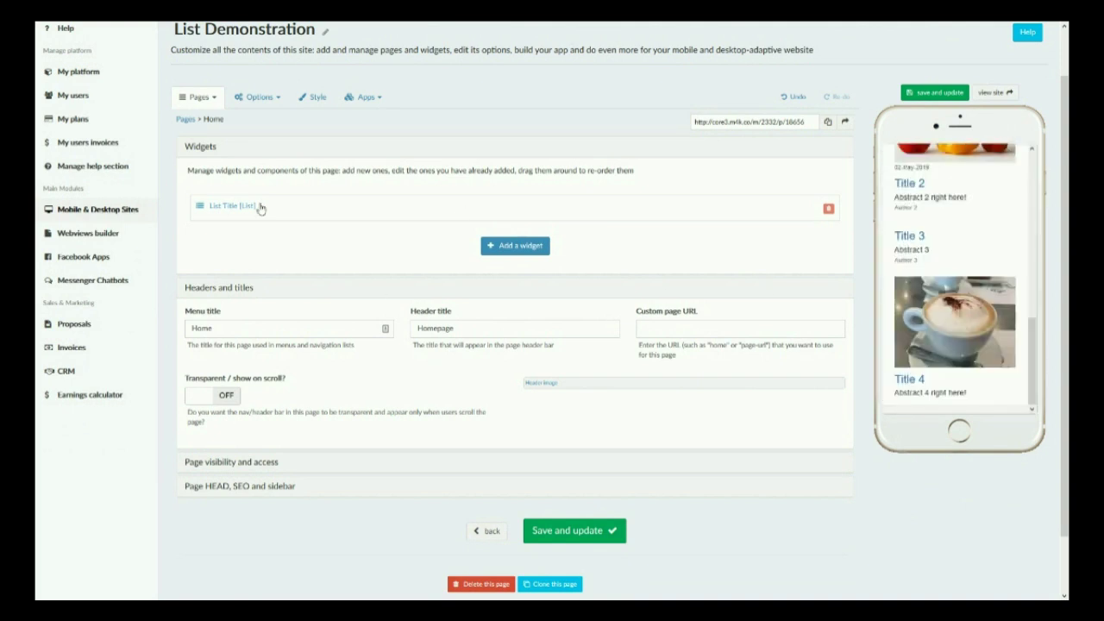
View the List widget in the library of new widgets and close the library without adding anything.
scroll(484, 205, "up", 2)
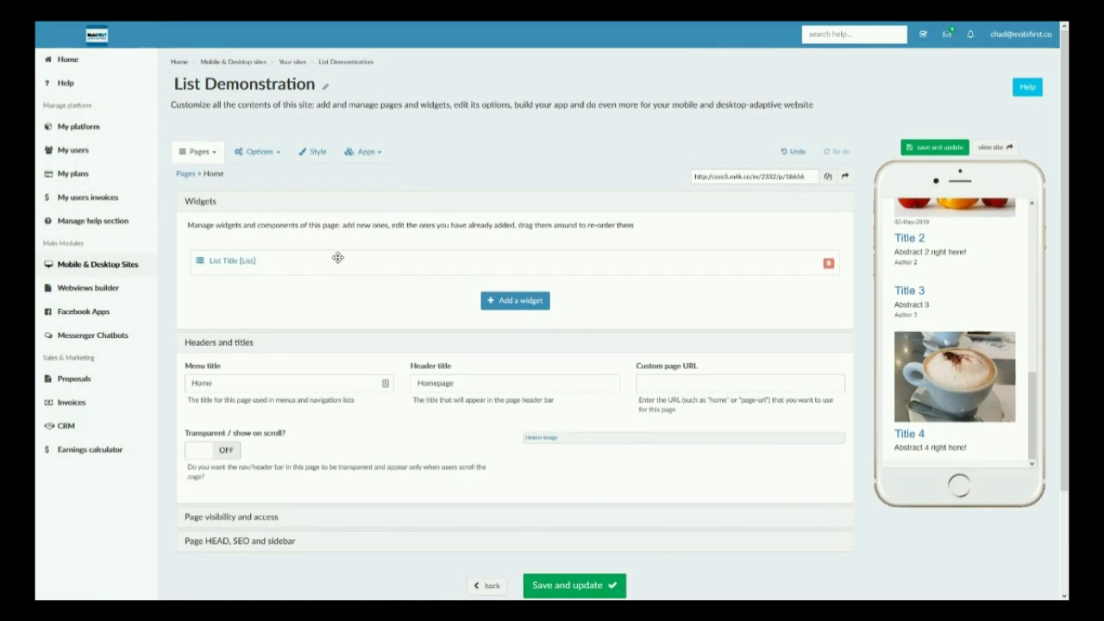
left_click(503, 301)
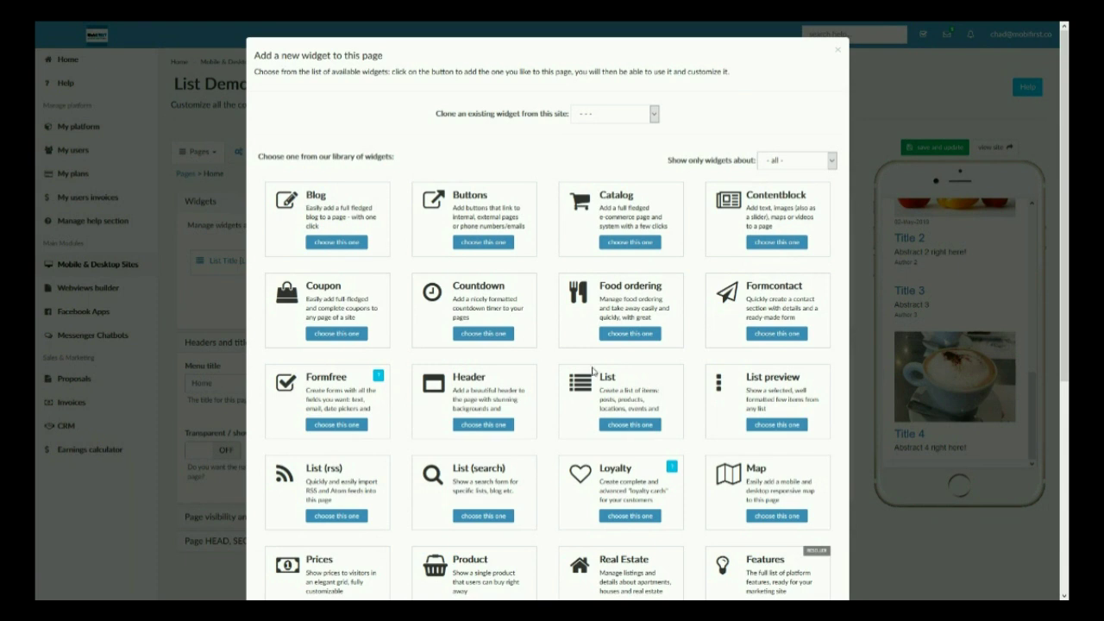
left_click(606, 377)
left_click(606, 378)
left_click(876, 158)
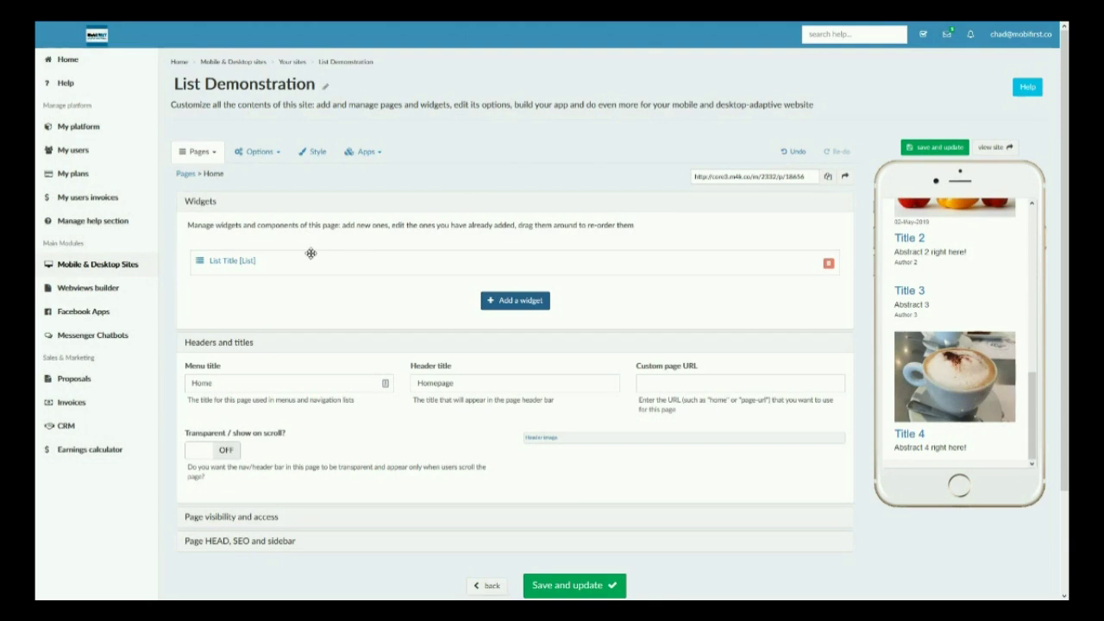
Open the existing List Title widget for editing and compare its list items with the phone preview.
left_click(232, 262)
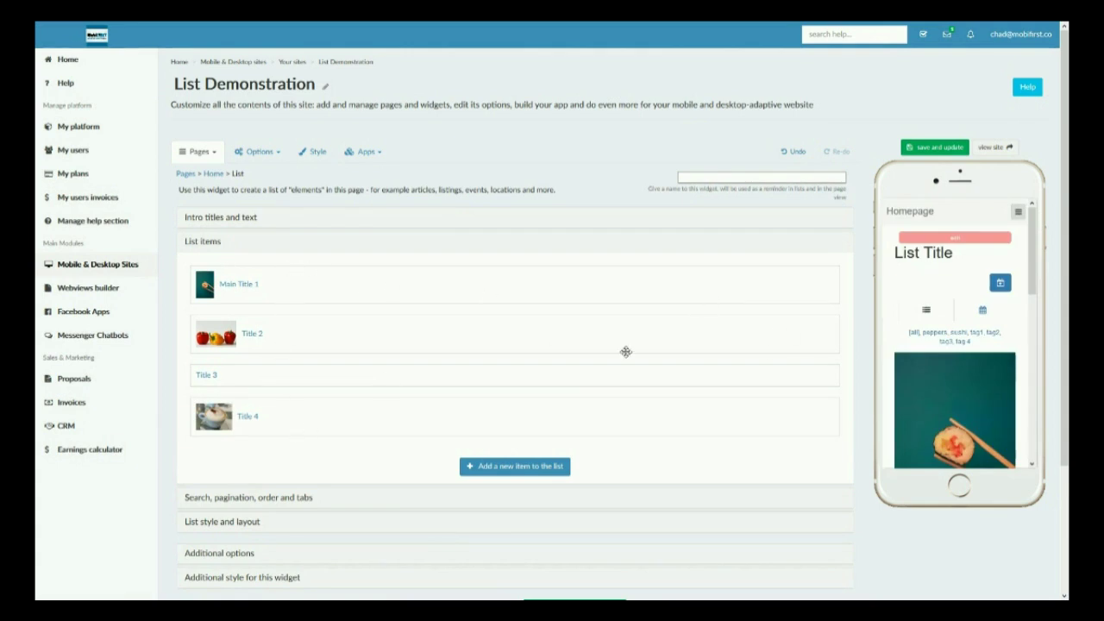
scroll(1011, 332, "down", 1)
scroll(1011, 333, "down", 5)
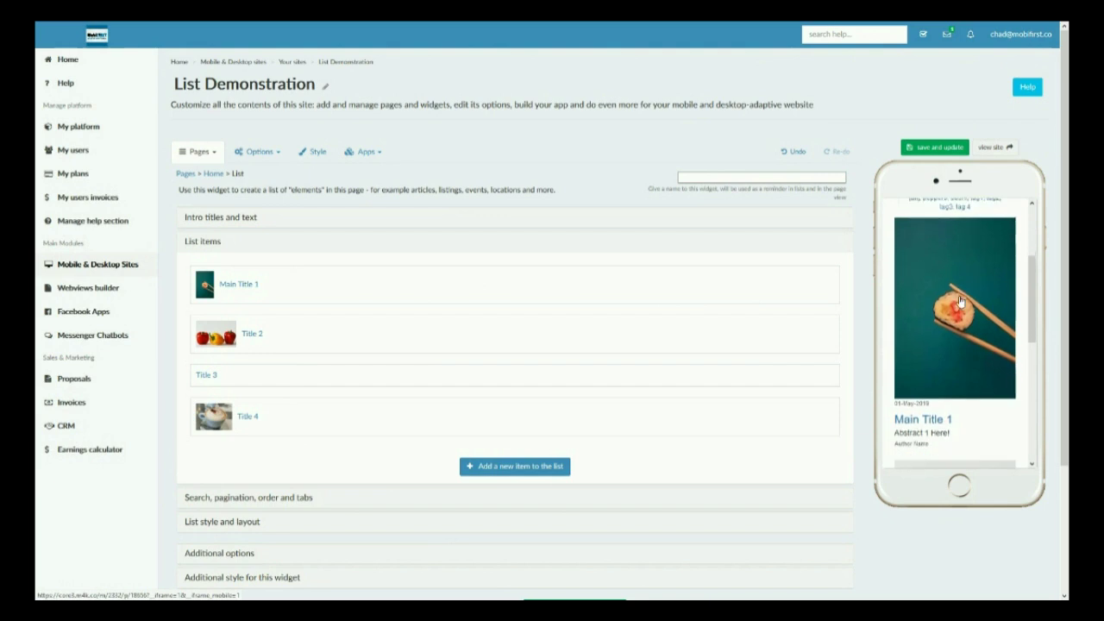
scroll(952, 300, "down", 5)
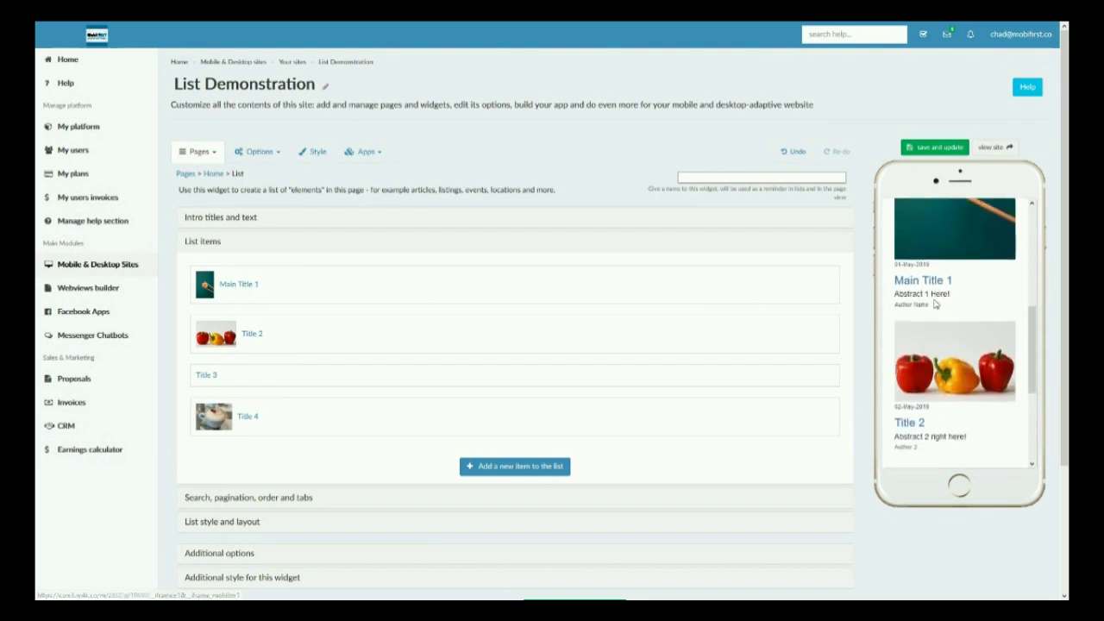
scroll(934, 304, "down", 3)
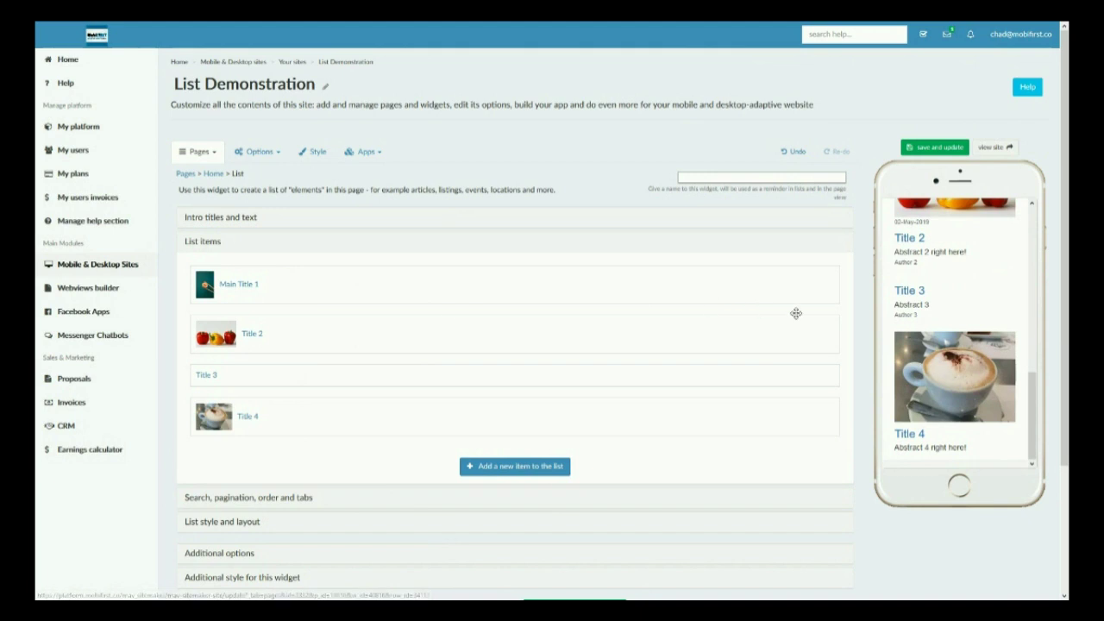
scroll(919, 320, "up", 5)
scroll(919, 320, "up", 3)
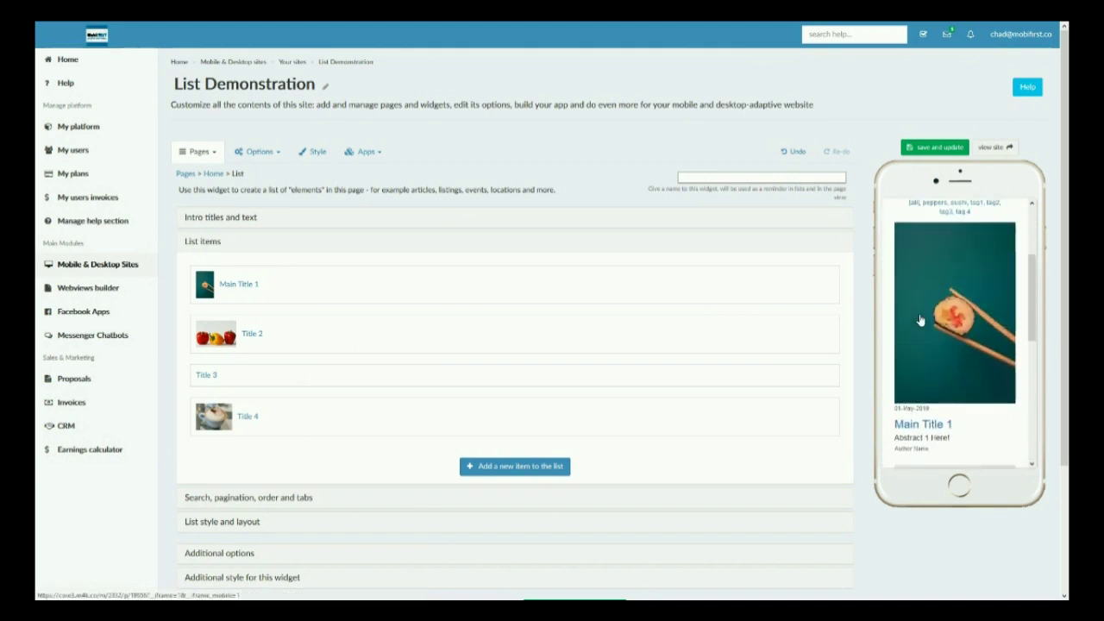
Add a new item to the list with the main title "Title 5" and the sub-title "Sub 5".
left_click(558, 472)
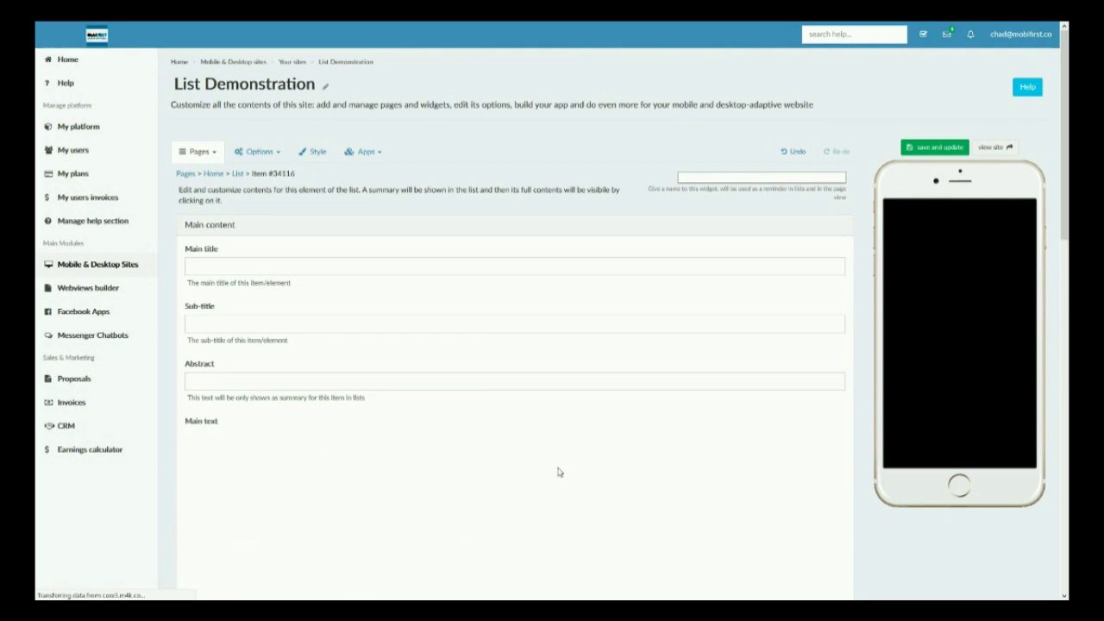
left_click(455, 261)
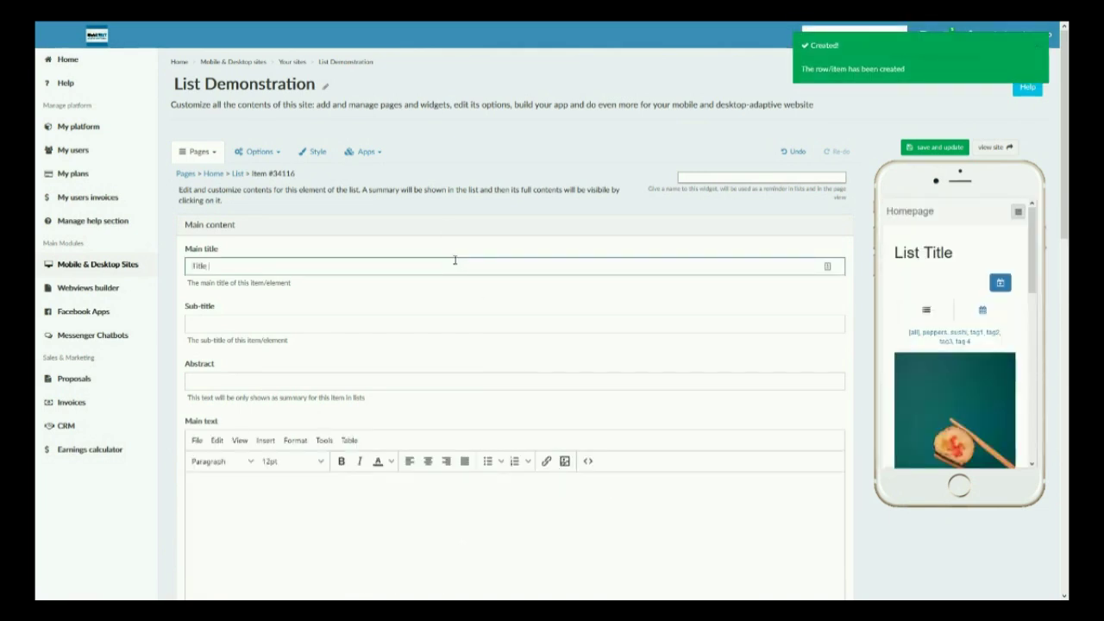
left_click(397, 326)
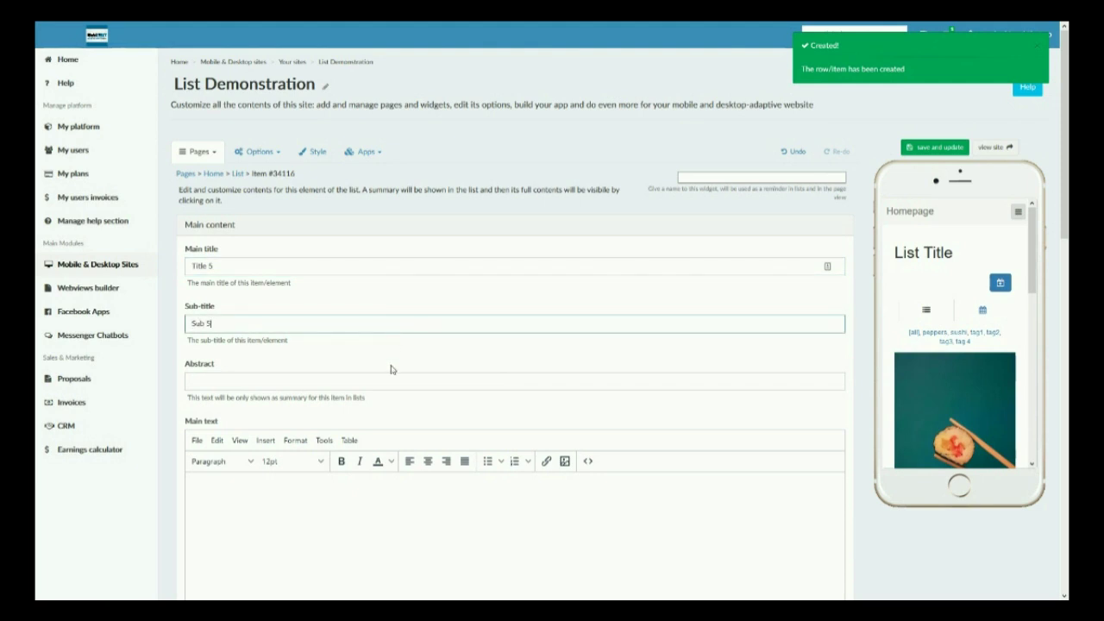
scroll(904, 409, "down", 3)
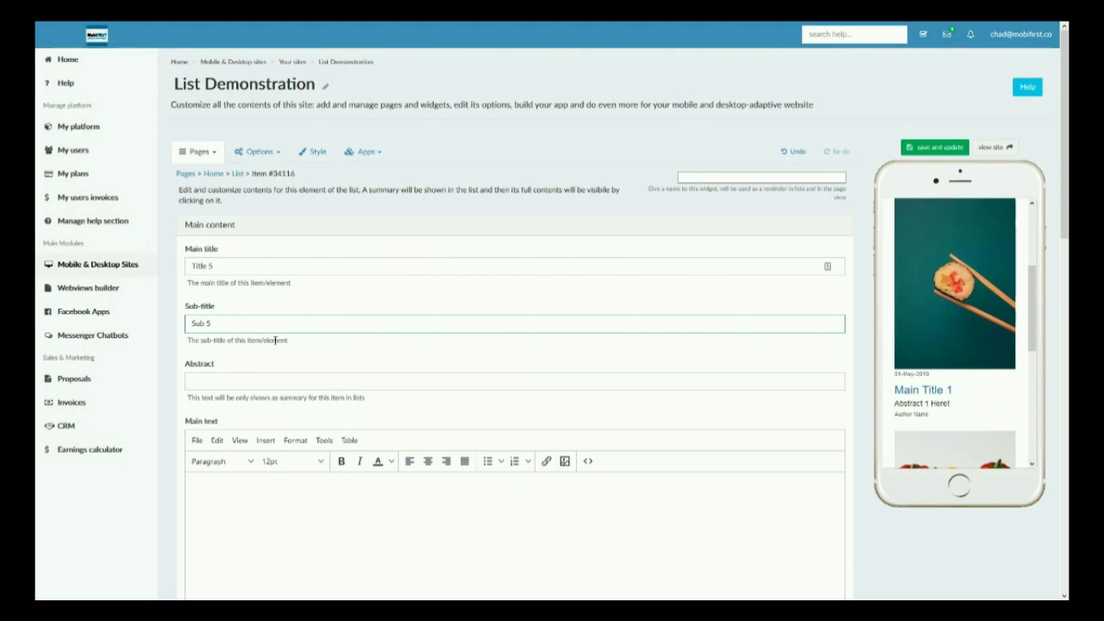
Enter "Abstract 5" as the item's abstract and paste the copied Lorem ipsum paragraphs into its main text.
left_click(249, 373)
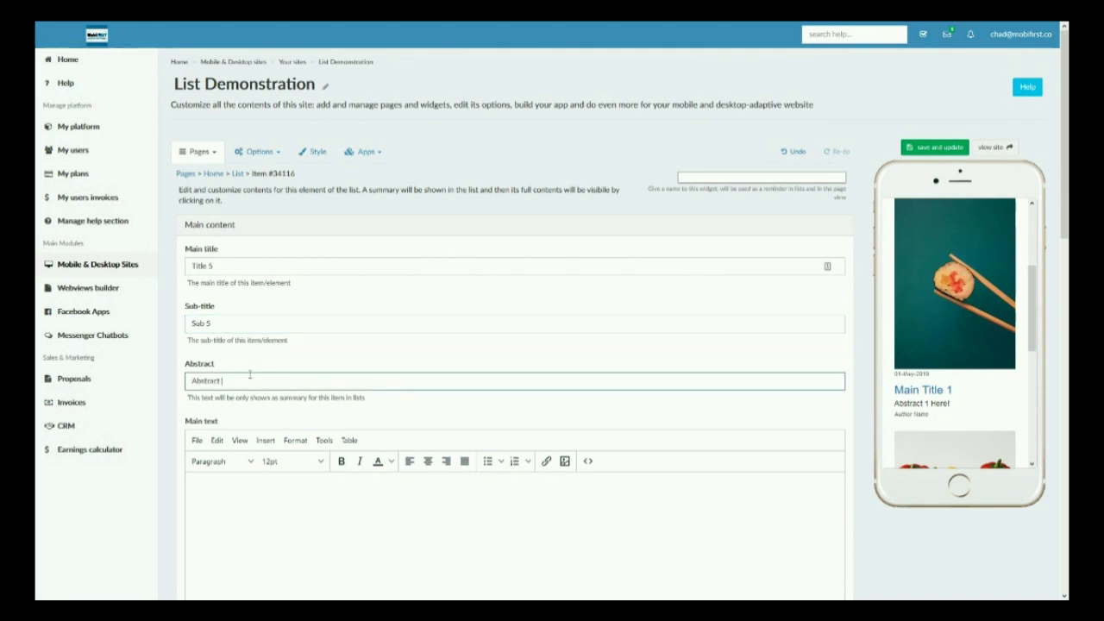
key("Tab")
key("ctrl+v")
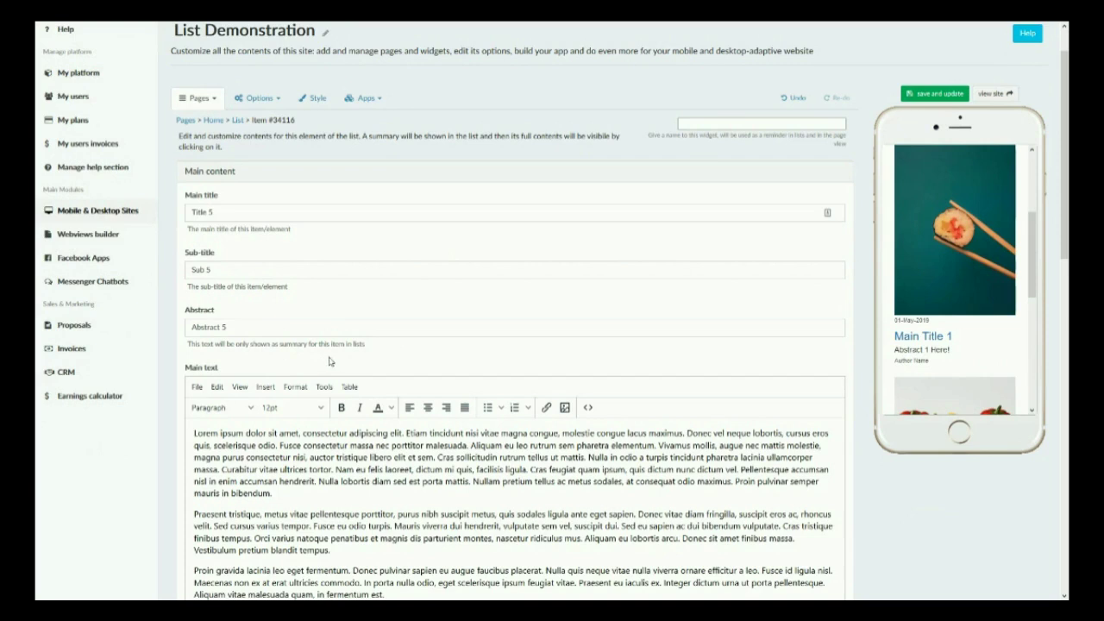
Add the photo of the dog on the grass from the global media library to the item and save it.
scroll(330, 361, "down", 5)
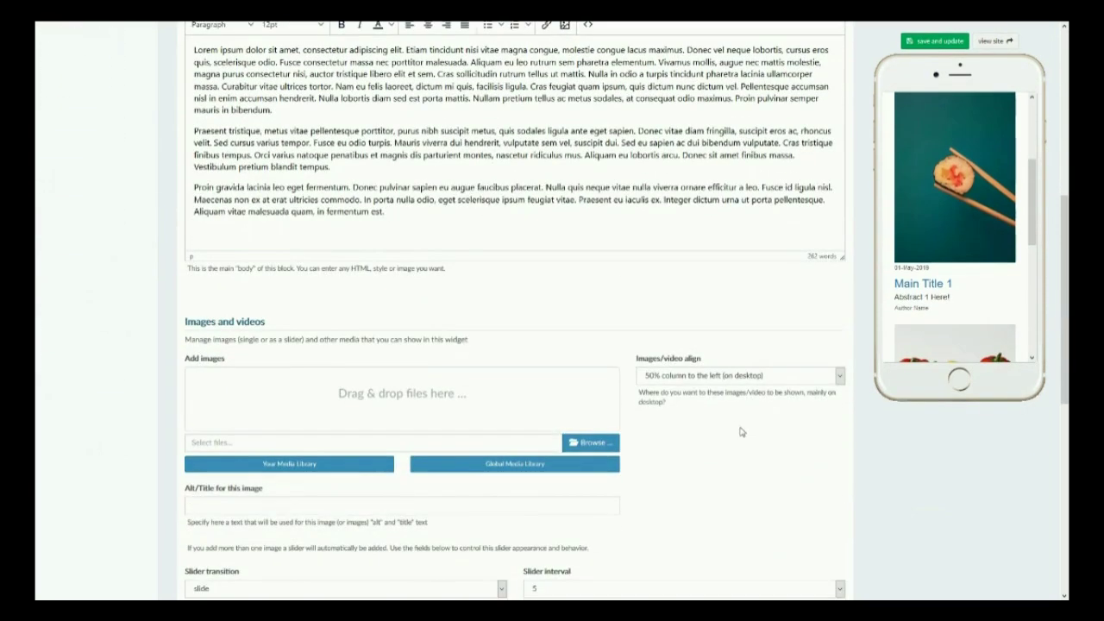
scroll(737, 433, "down", 1)
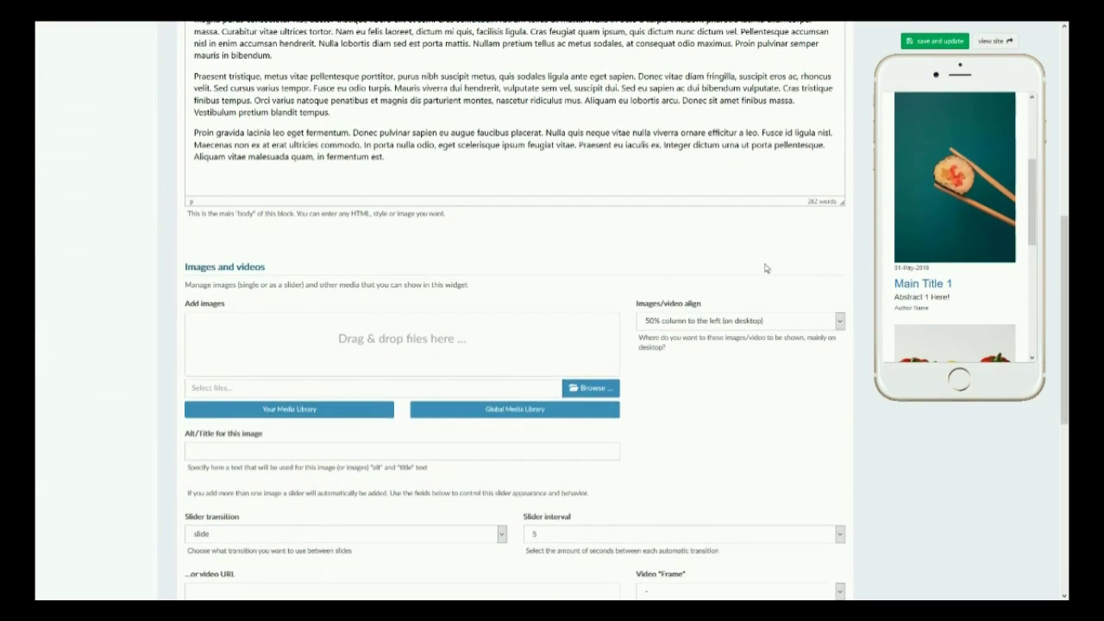
left_click(466, 420)
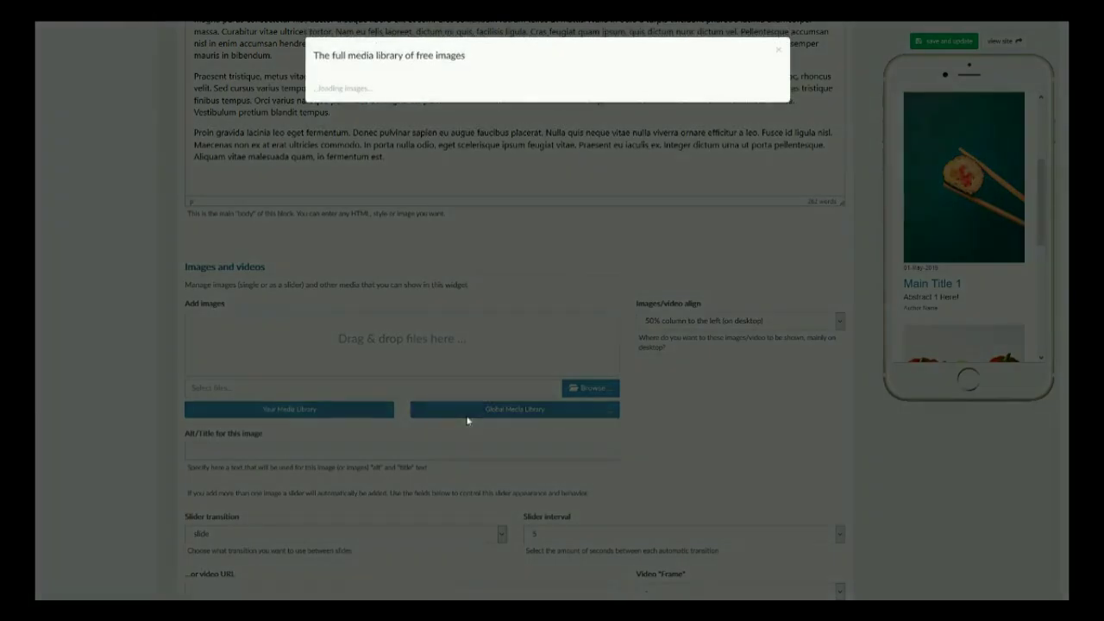
scroll(563, 331, "down", 3)
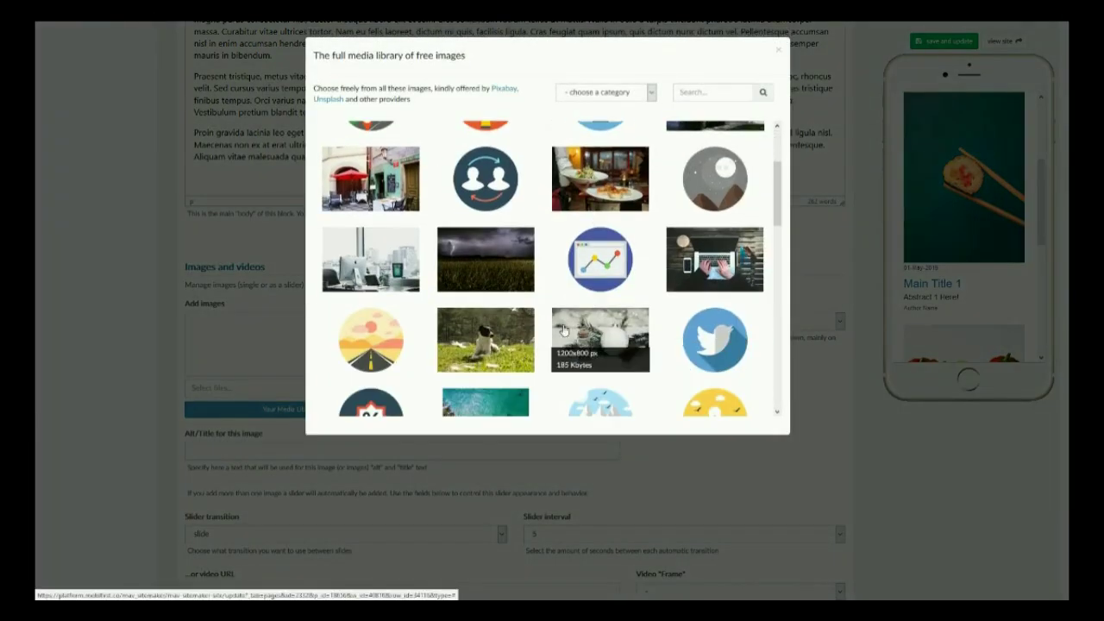
left_click(486, 339)
left_click(687, 312)
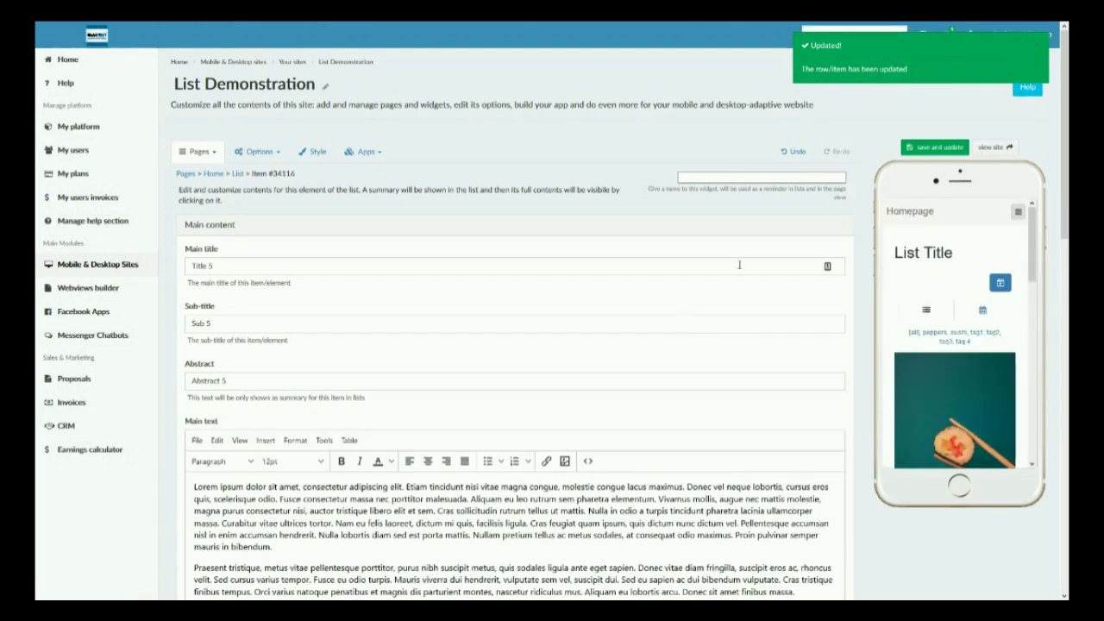
Check the new Title 5 entry and its detail view in the phone preview, closing the detail view when done.
scroll(953, 284, "down", 3)
scroll(952, 285, "down", 10)
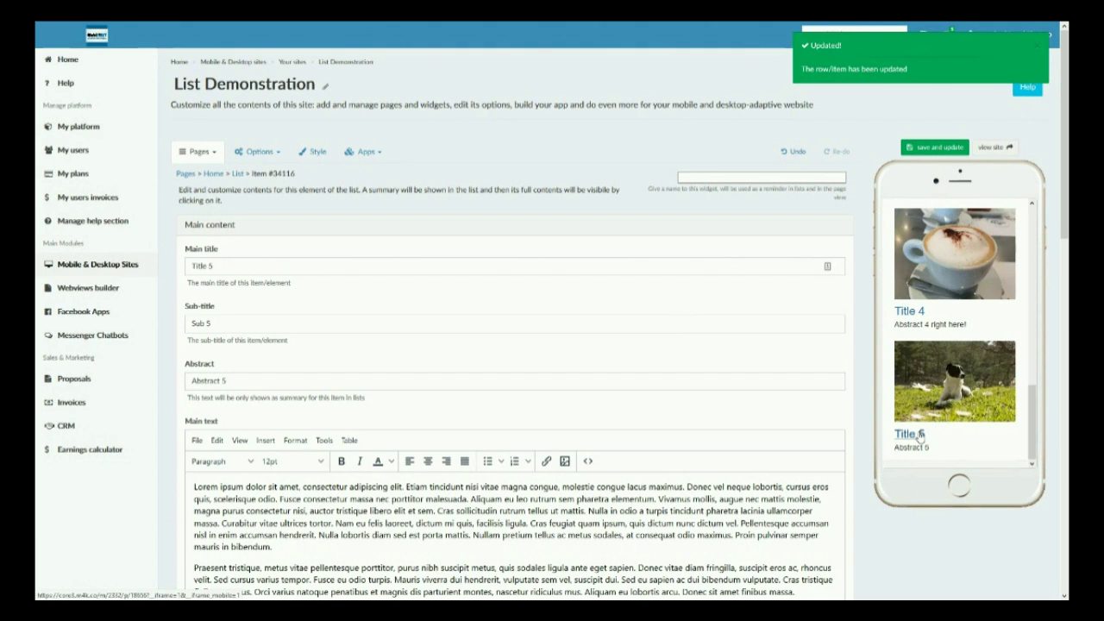
left_click(921, 441)
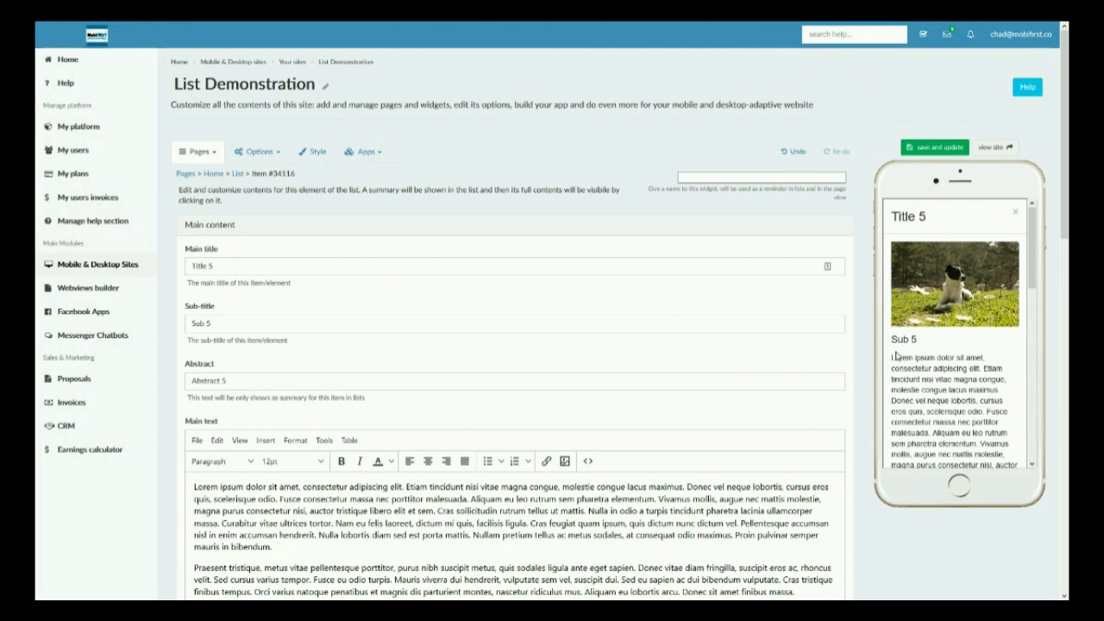
left_click(1013, 215)
Add a new button to the Title 5 item and view the available link types without choosing one.
scroll(645, 338, "down", 4)
scroll(645, 339, "down", 5)
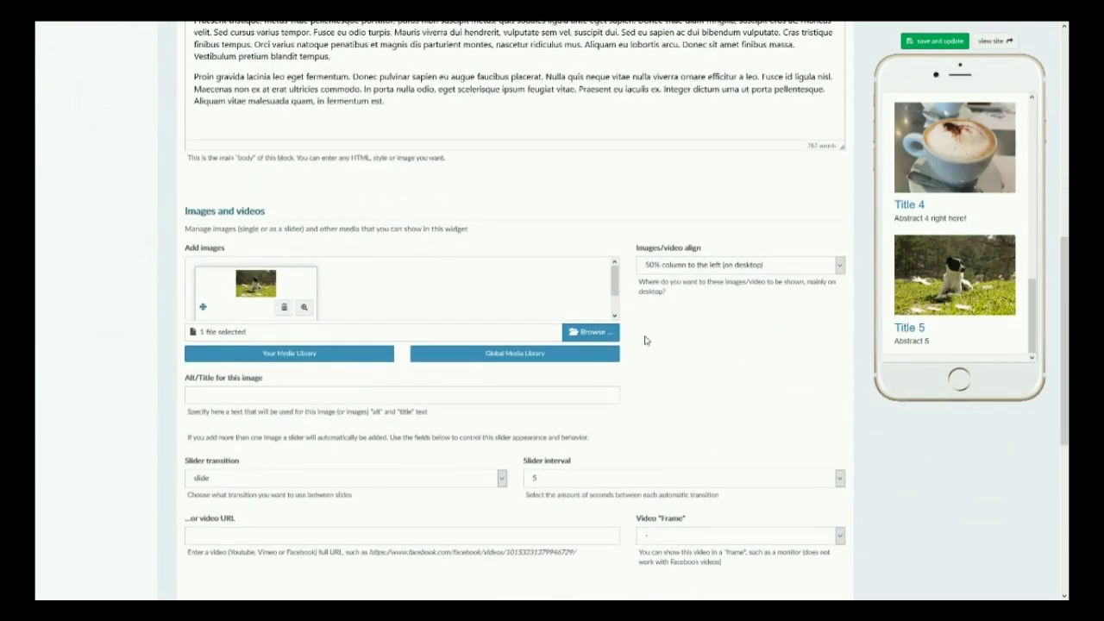
scroll(645, 340, "down", 1)
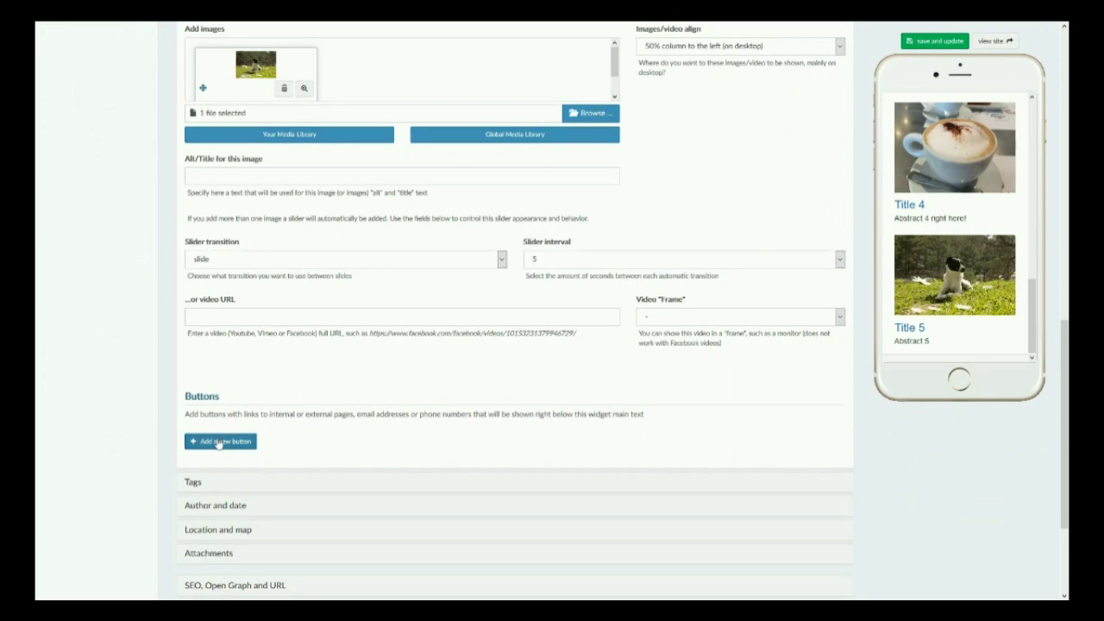
left_click(222, 441)
left_click(259, 447)
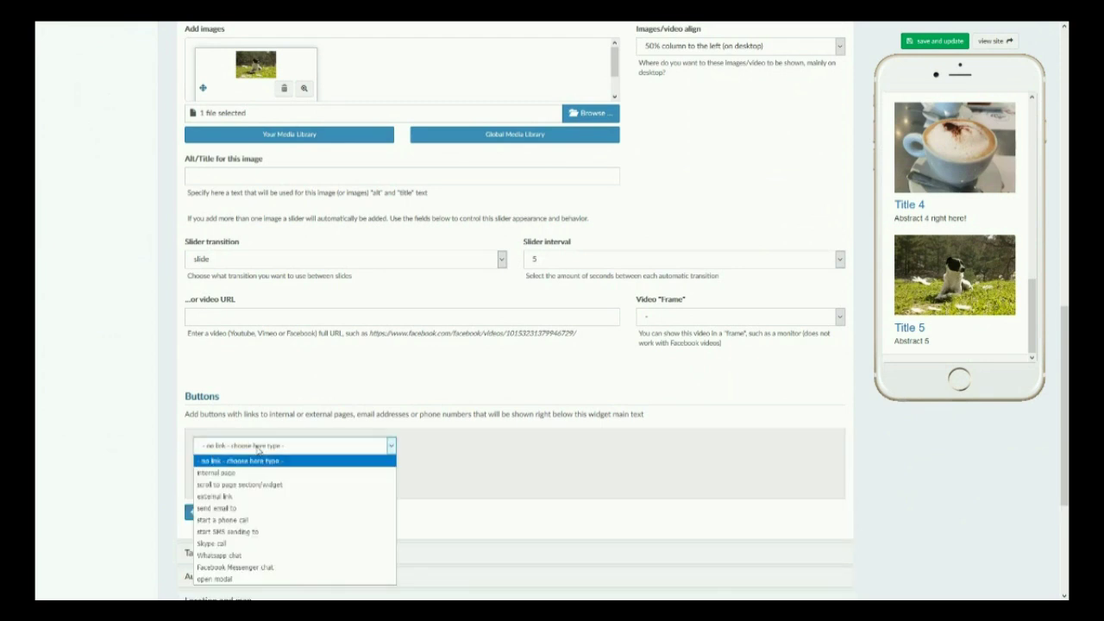
left_click(257, 448)
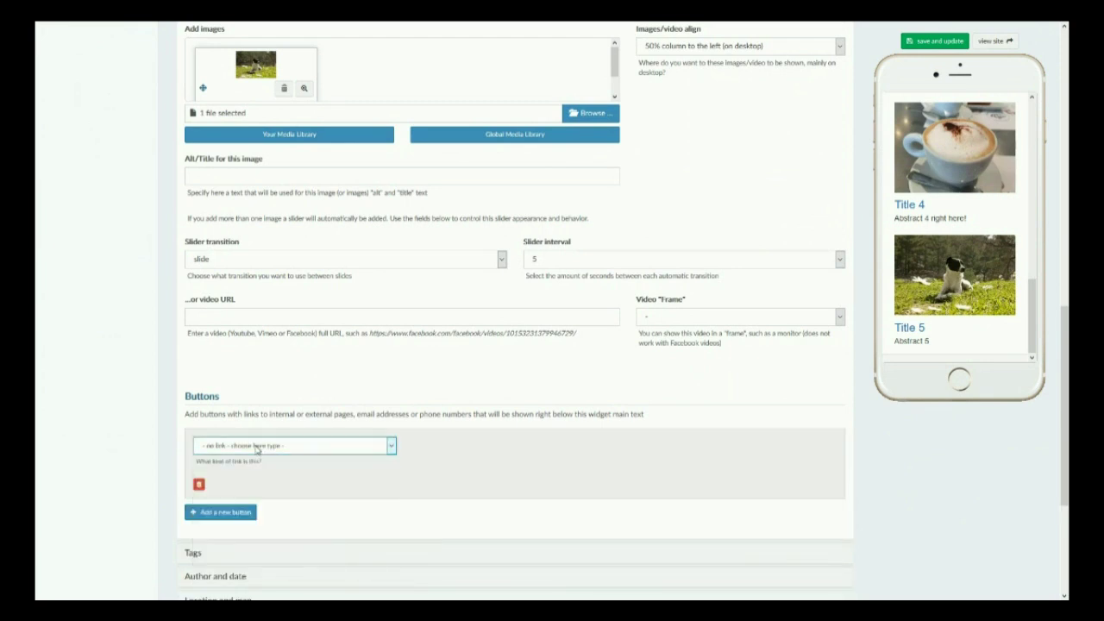
View the new button's link types again, then remove the unconfigured button from the Title 5 item.
left_click(256, 447)
left_click(256, 448)
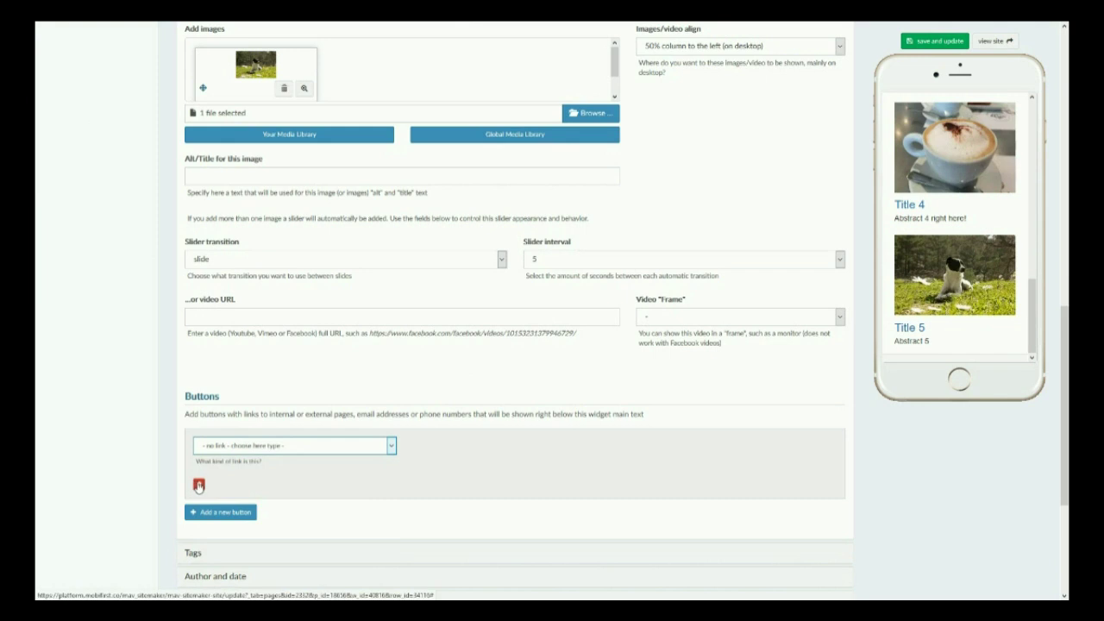
left_click(192, 483)
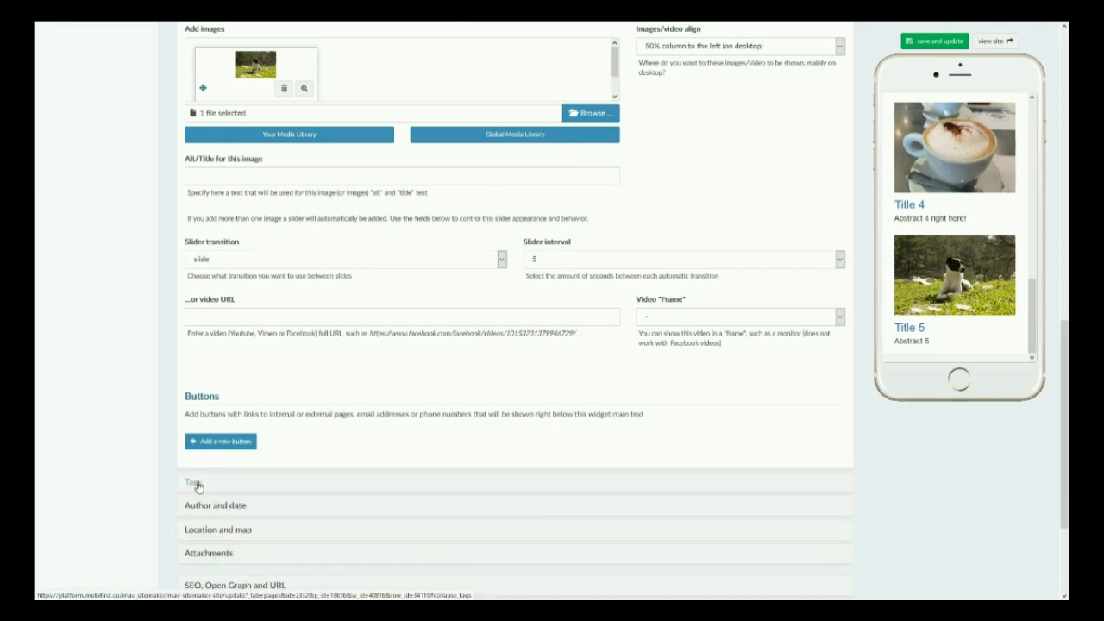
Open the item's tag settings and try the tag2, tag3 and [all] tag filters in the phone preview.
left_click(195, 484)
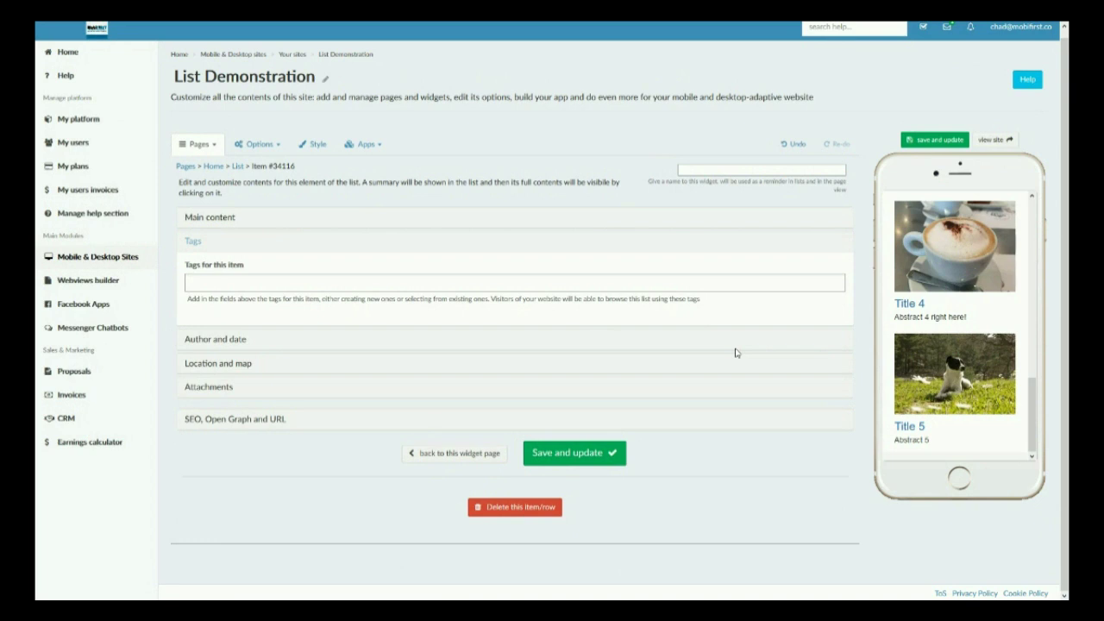
scroll(953, 353, "up", 10)
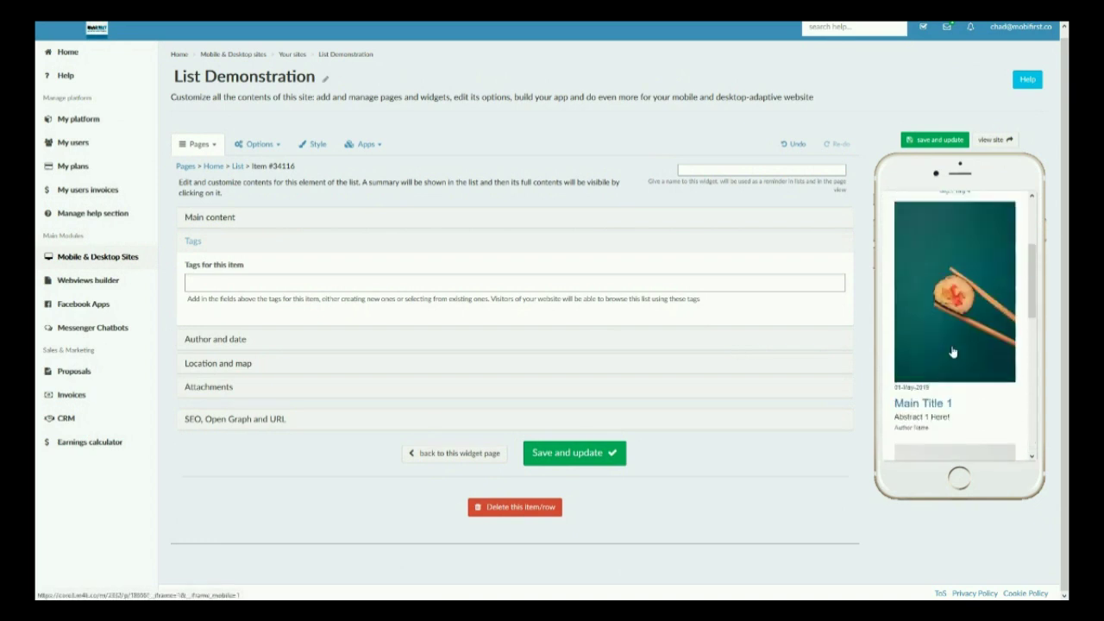
scroll(953, 353, "down", 3)
scroll(953, 352, "up", 6)
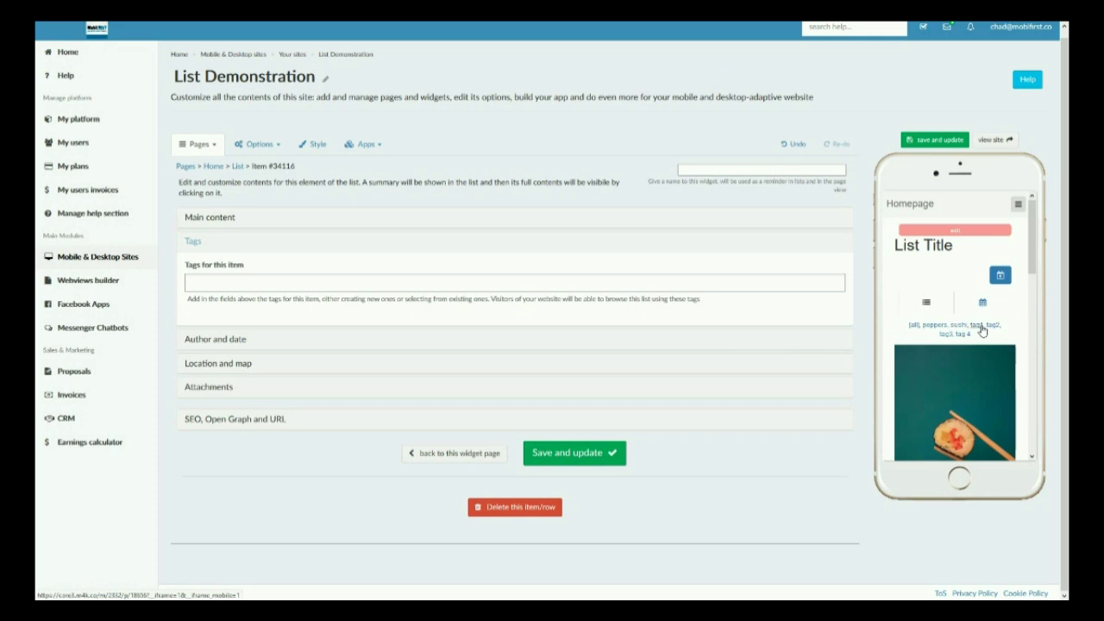
scroll(975, 354, "down", 3)
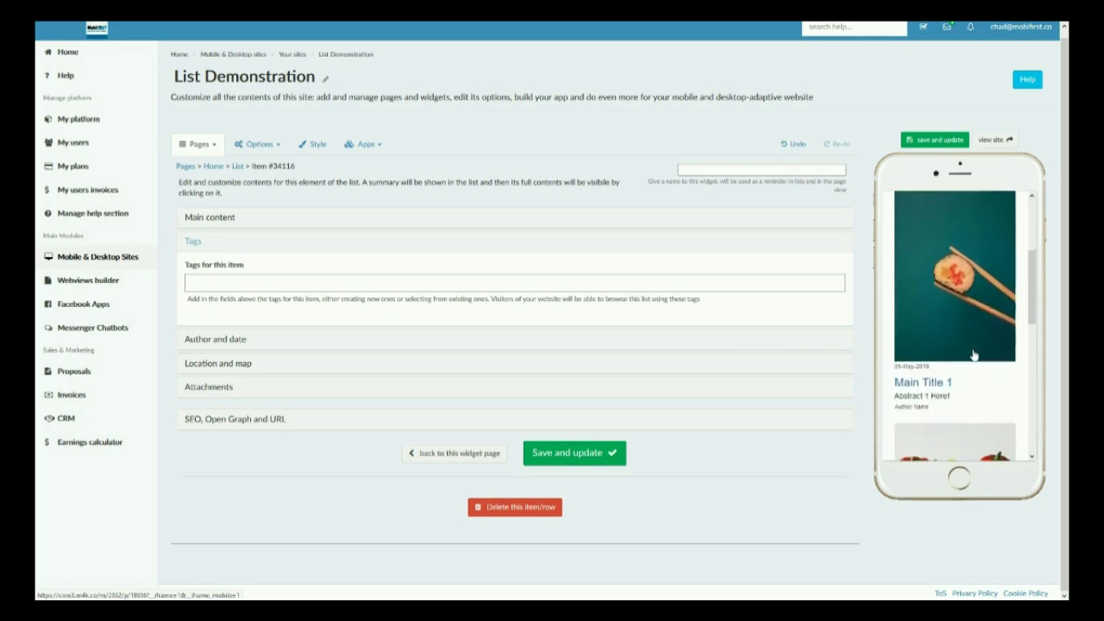
scroll(972, 357, "up", 3)
scroll(973, 356, "up", 1)
left_click(993, 325)
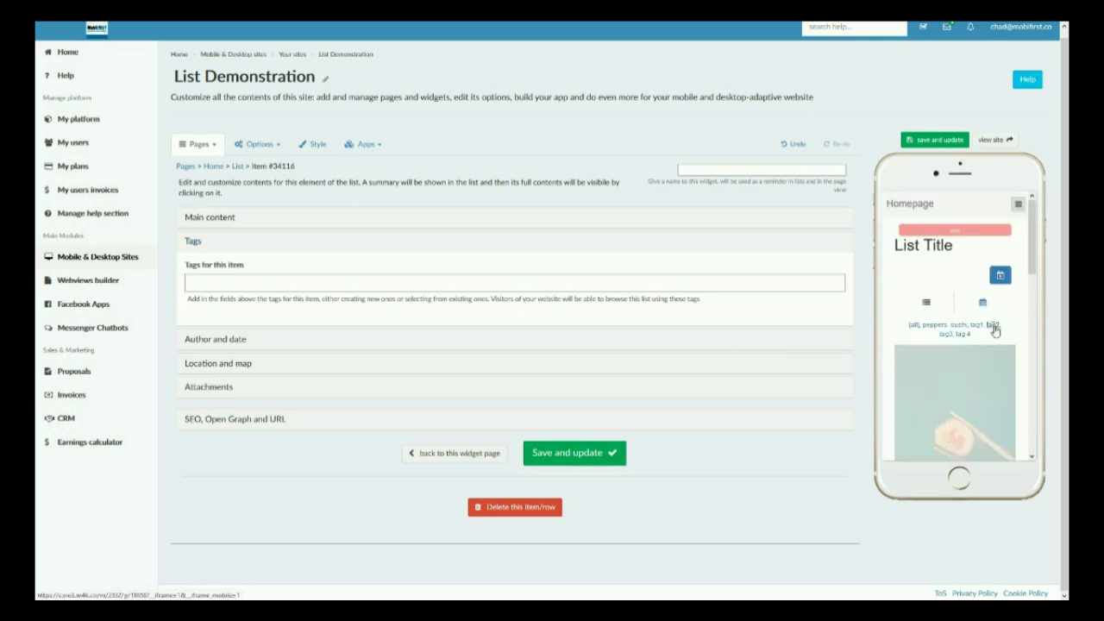
scroll(965, 350, "down", 1)
left_click(949, 297)
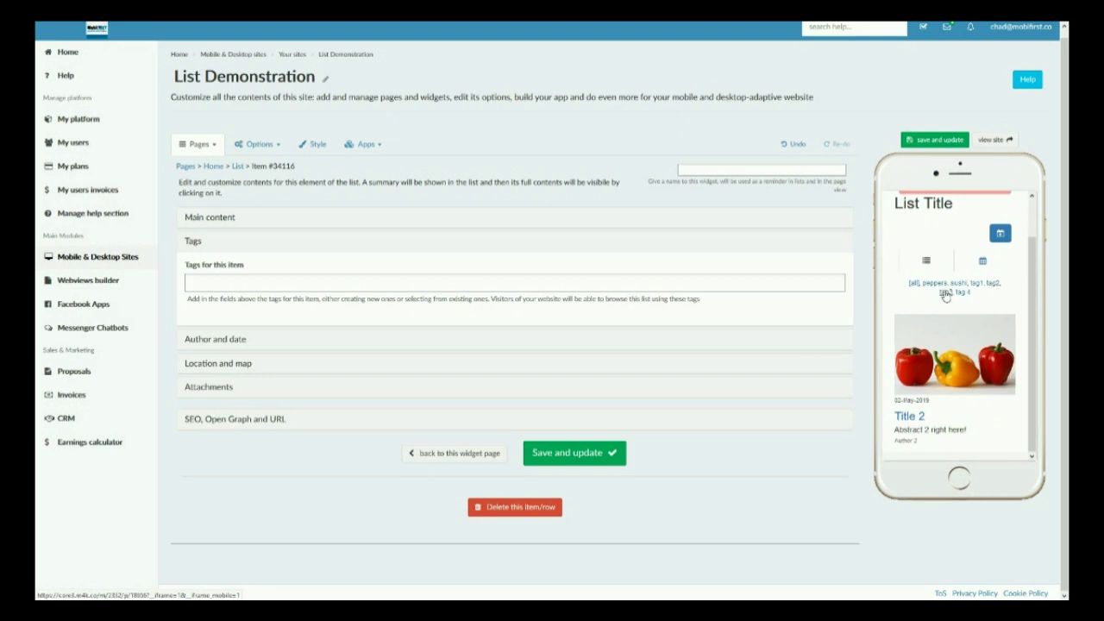
left_click(912, 325)
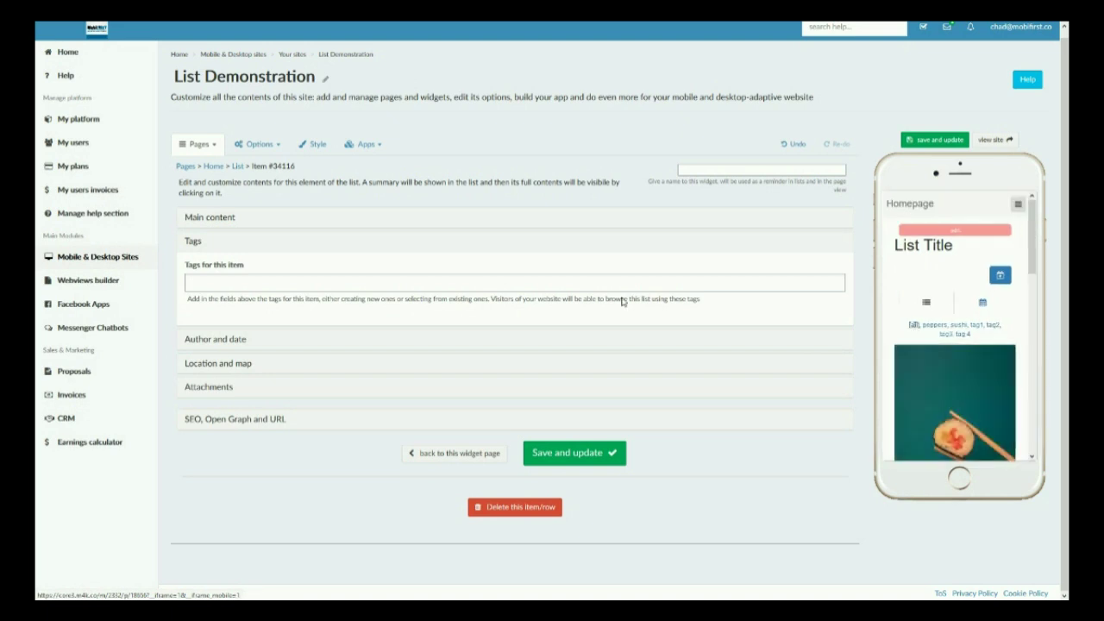
Add the new tag "Tag5" to the Title 5 item and save it.
left_click(468, 276)
type("Tag5")
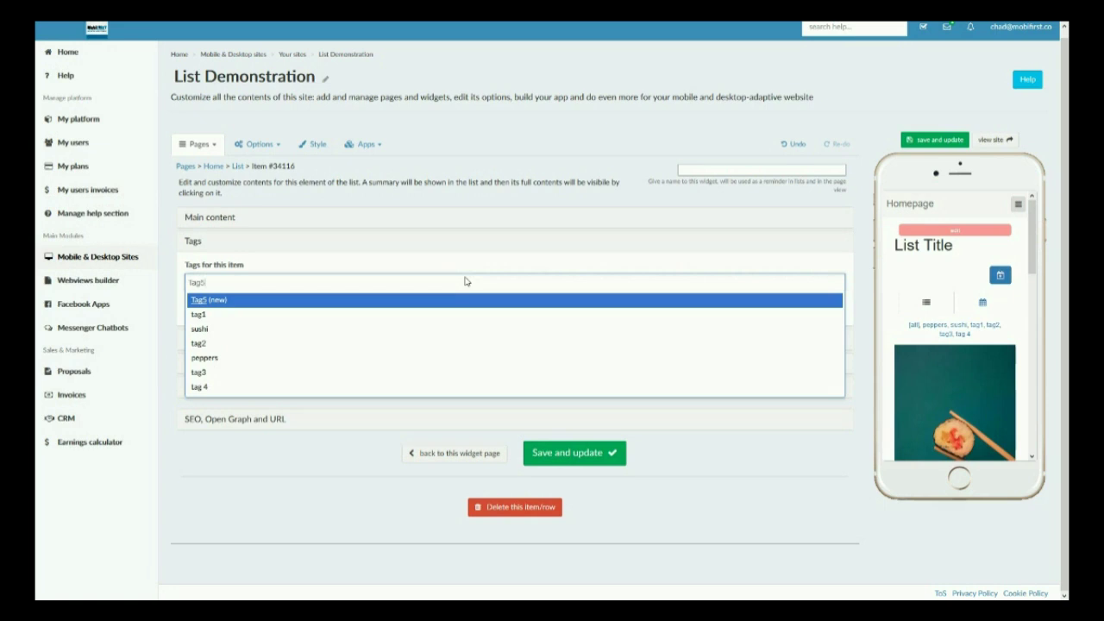
left_click(248, 308)
left_click(567, 457)
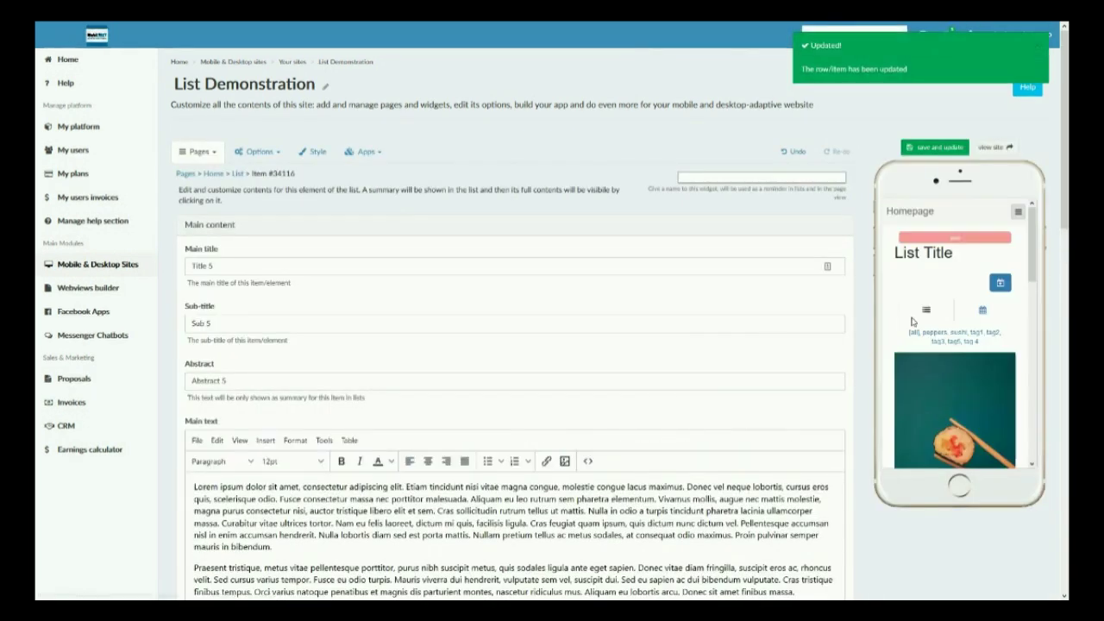
Filter the list in the phone preview by tag5, check the matching entry, and return to showing all items.
left_click(952, 343)
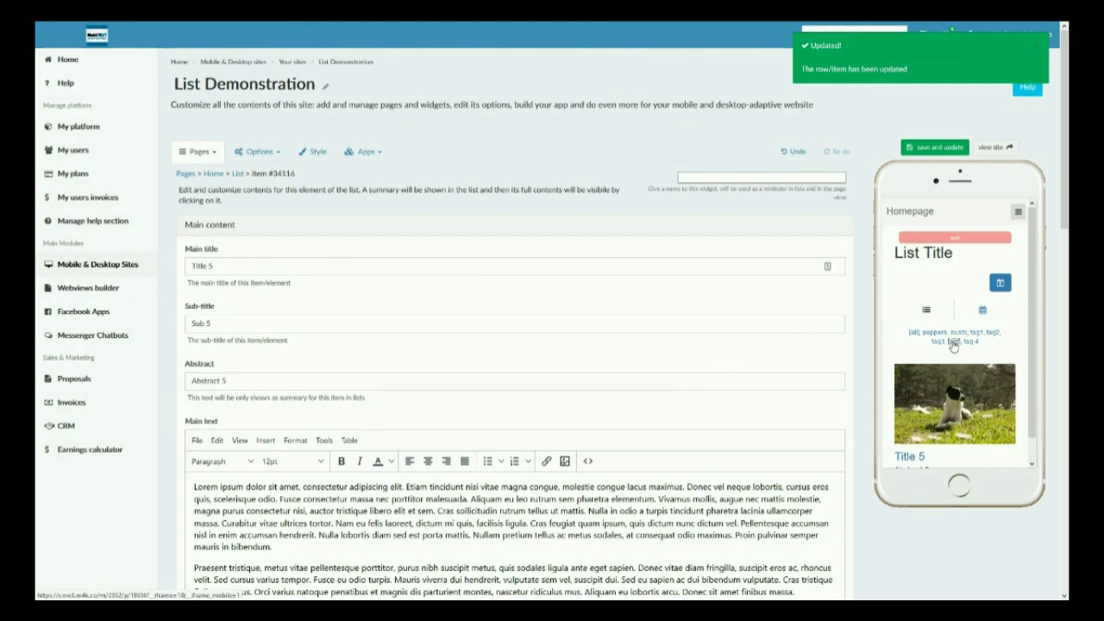
scroll(949, 388, "down", 1)
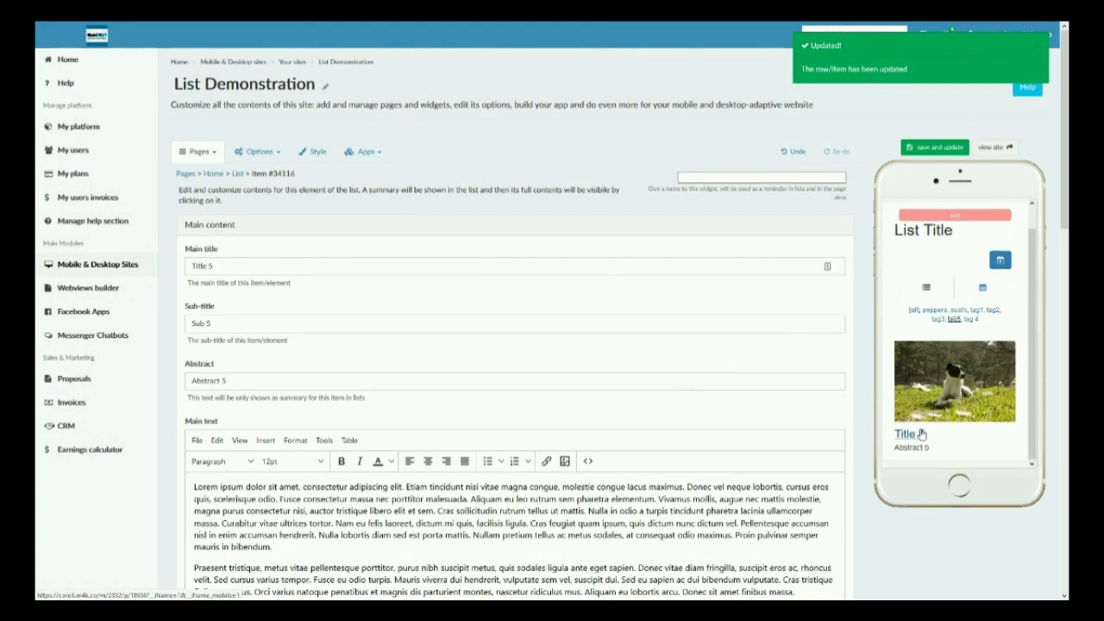
scroll(788, 378, "down", 4)
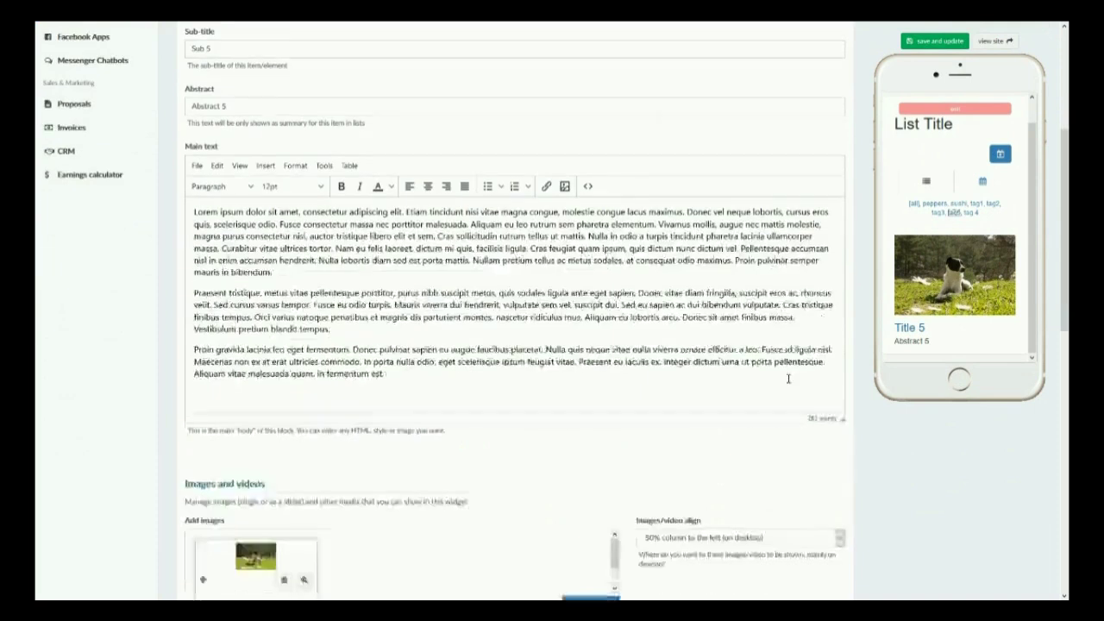
scroll(787, 378, "down", 5)
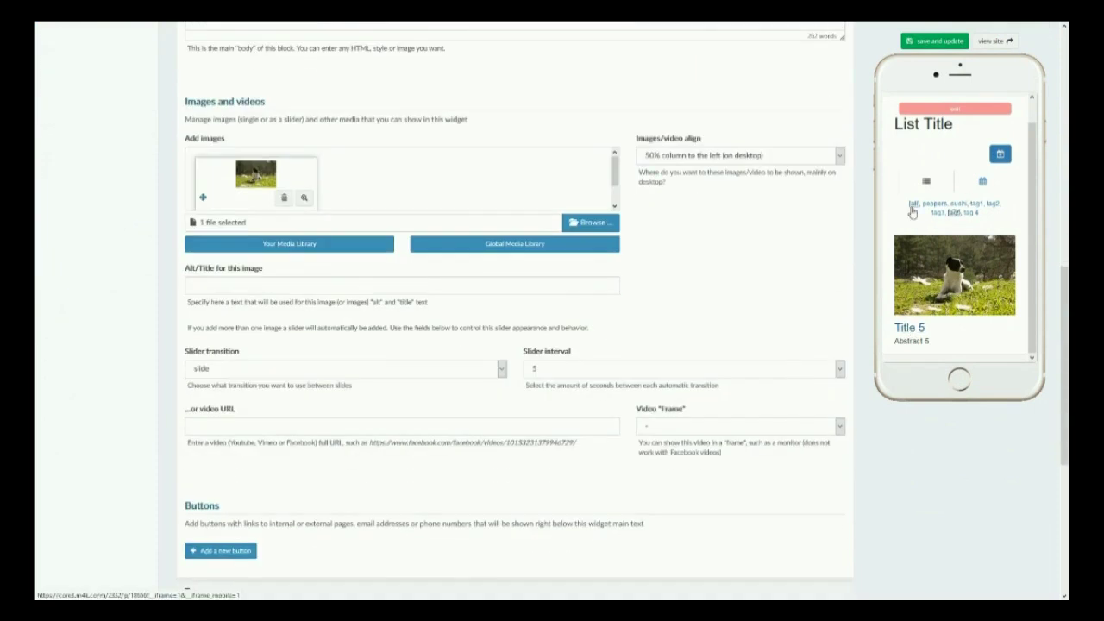
left_click(913, 211)
Set the item's date to 02-May-2019 and its author to "Author 5", save, and check the entry in the preview.
scroll(911, 205, "down", 1)
scroll(591, 268, "down", 2)
scroll(591, 268, "down", 2)
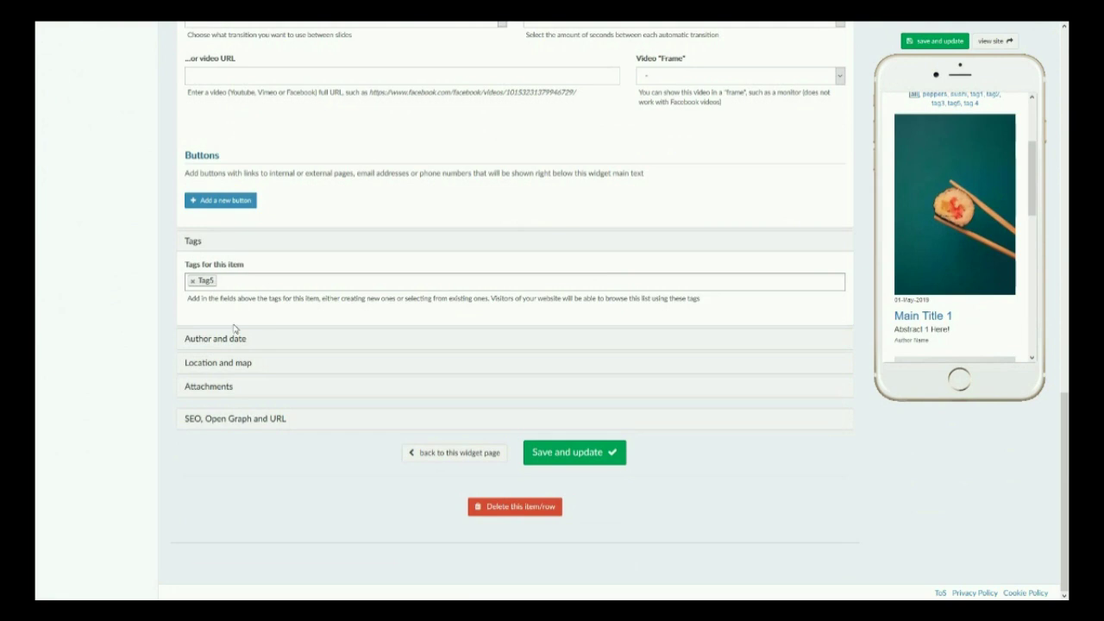
left_click(225, 345)
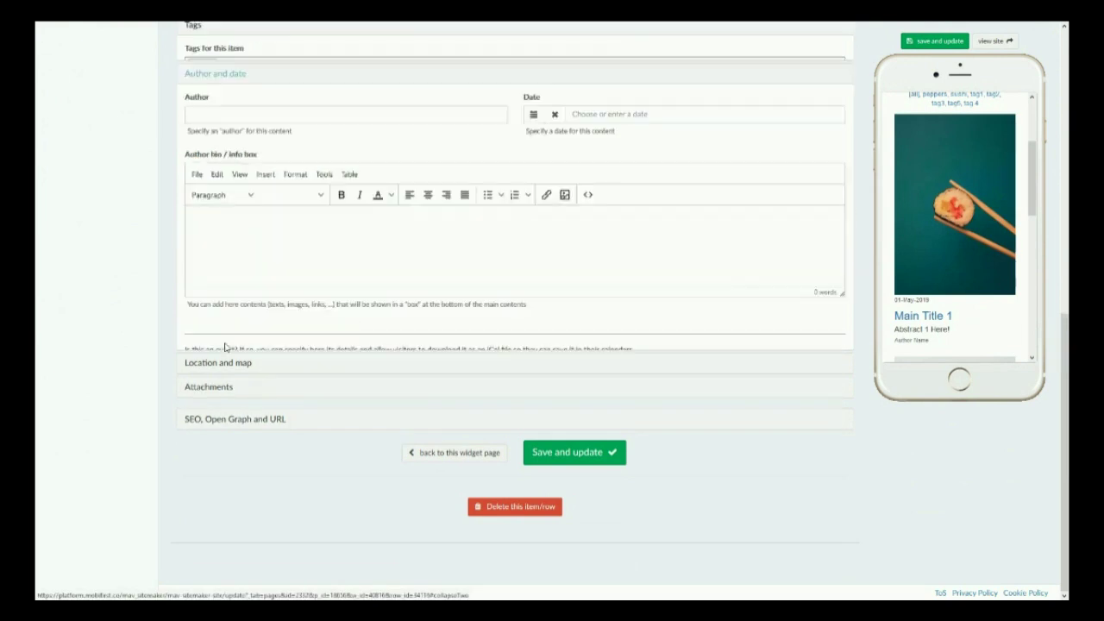
scroll(367, 358, "up", 2)
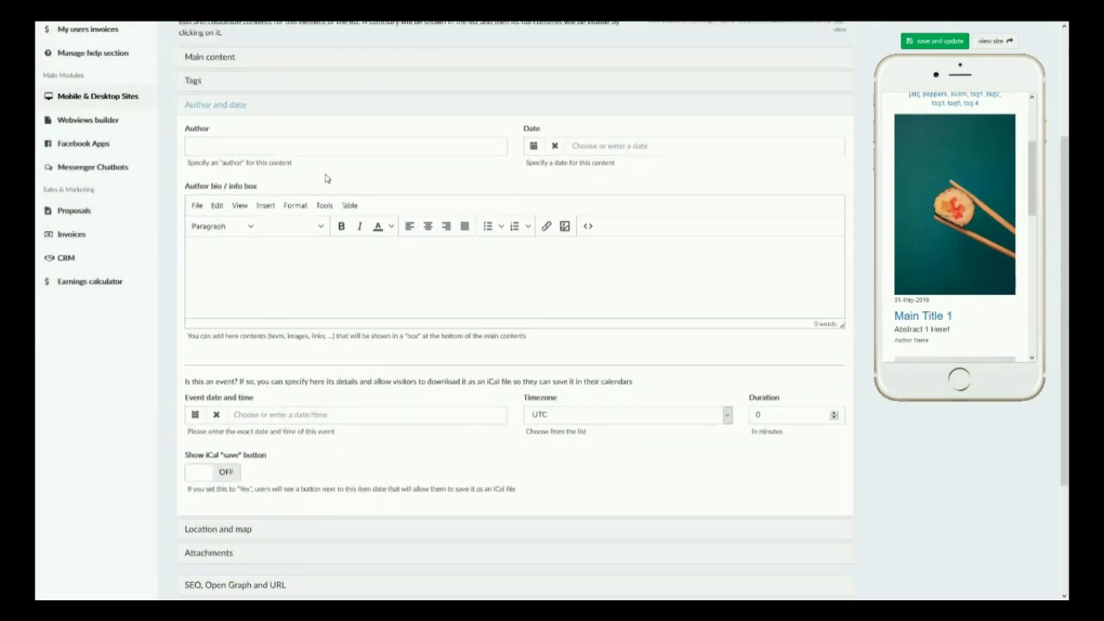
left_click(530, 148)
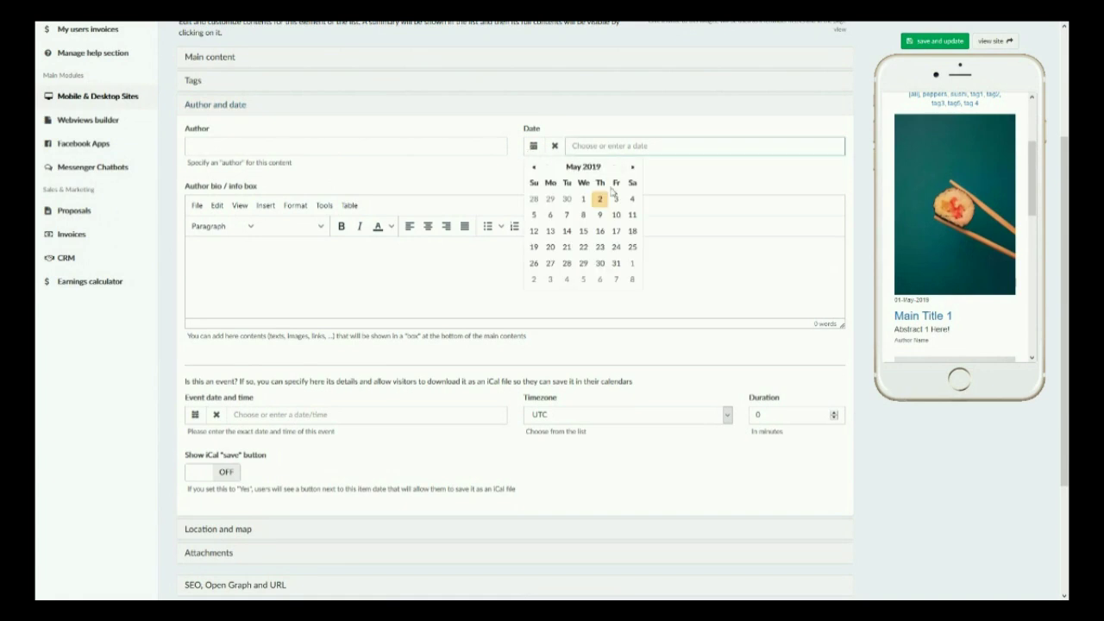
left_click(601, 199)
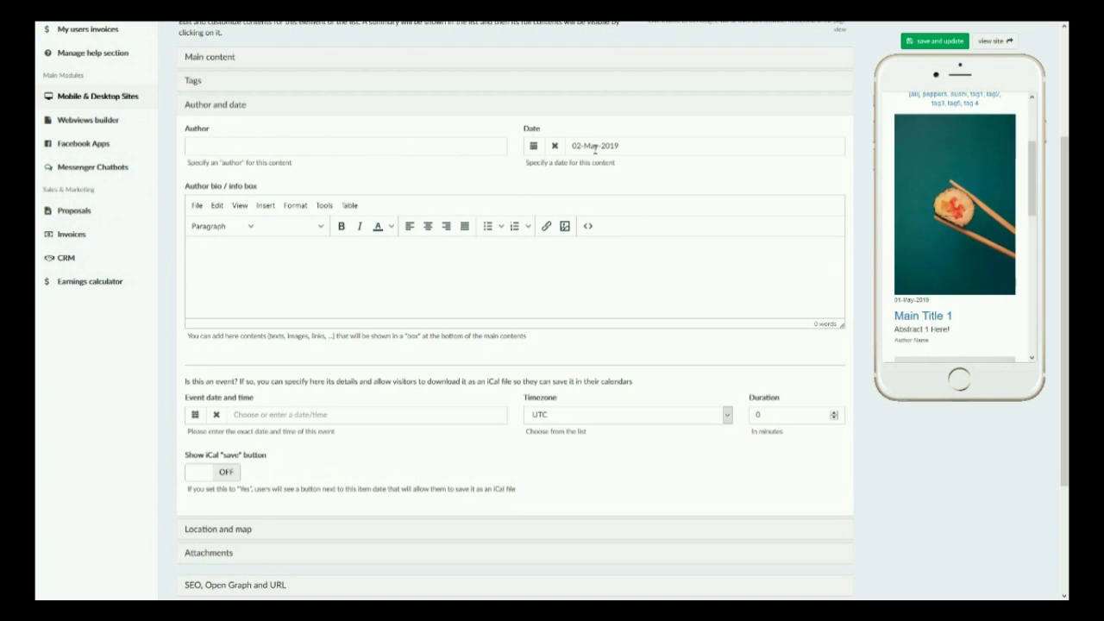
left_click(458, 147)
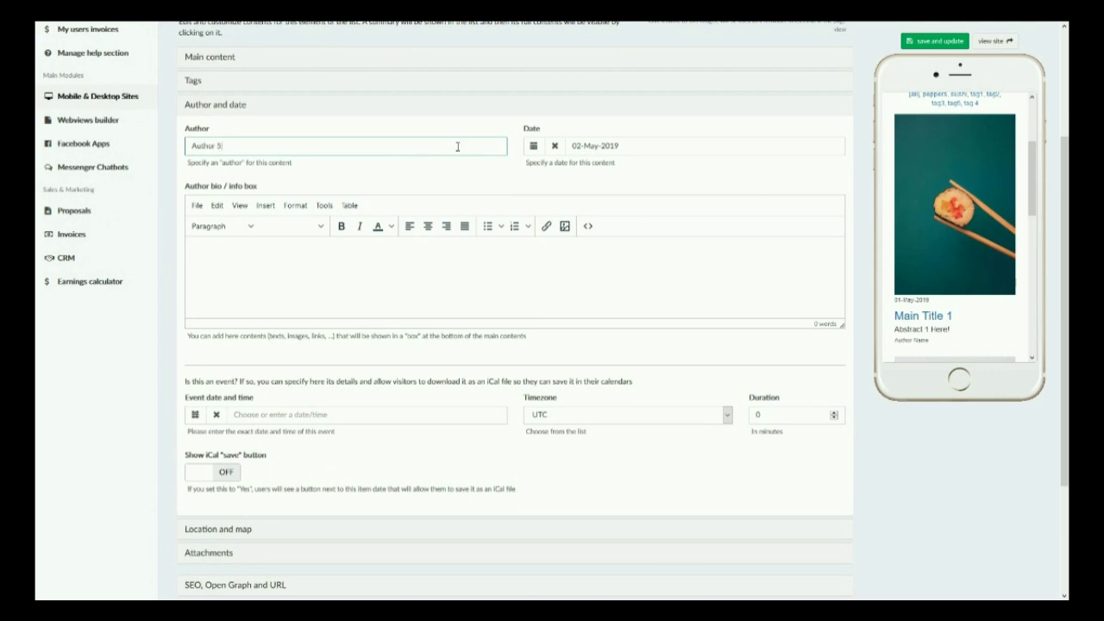
left_click(935, 42)
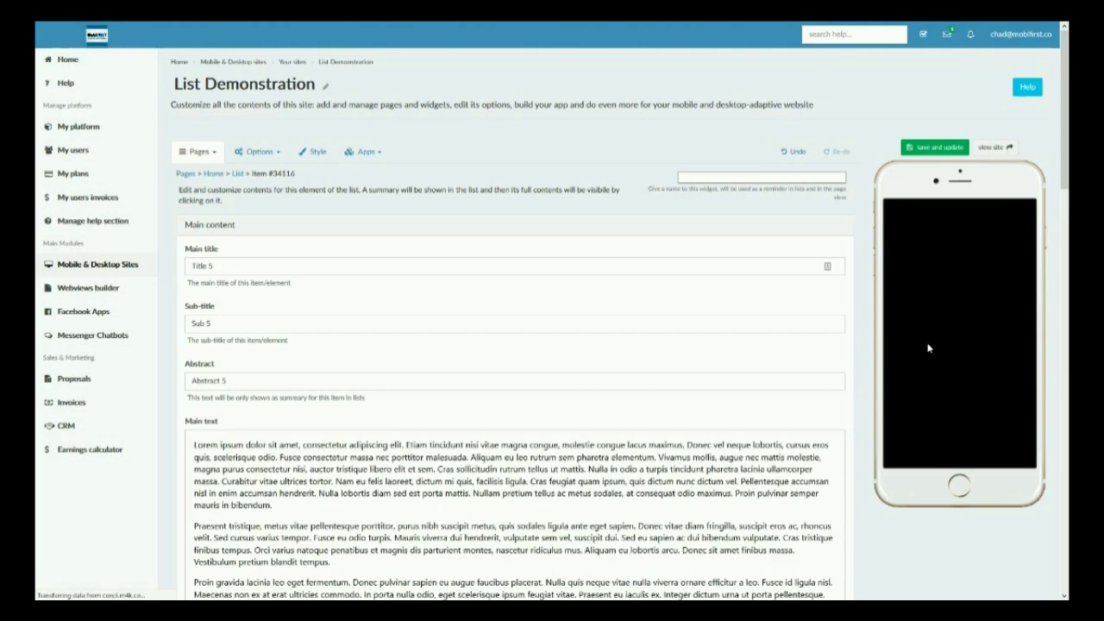
scroll(928, 348, "down", 10)
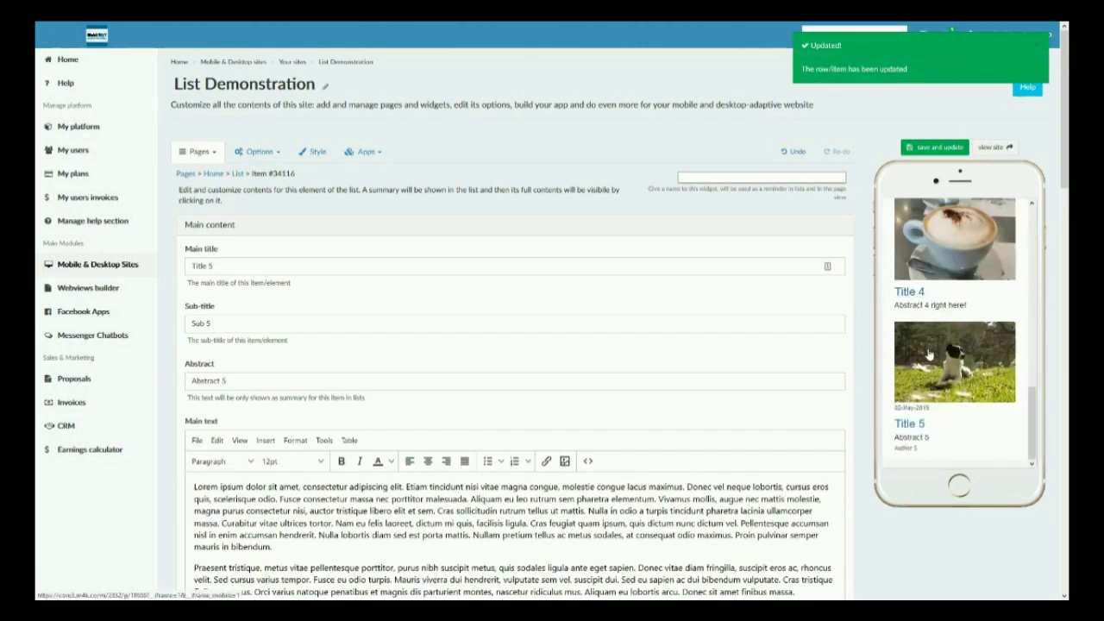
Choose the first address suggestion for "123" as the item's map location, view the attachment fields, and save the item.
scroll(458, 385, "down", 15)
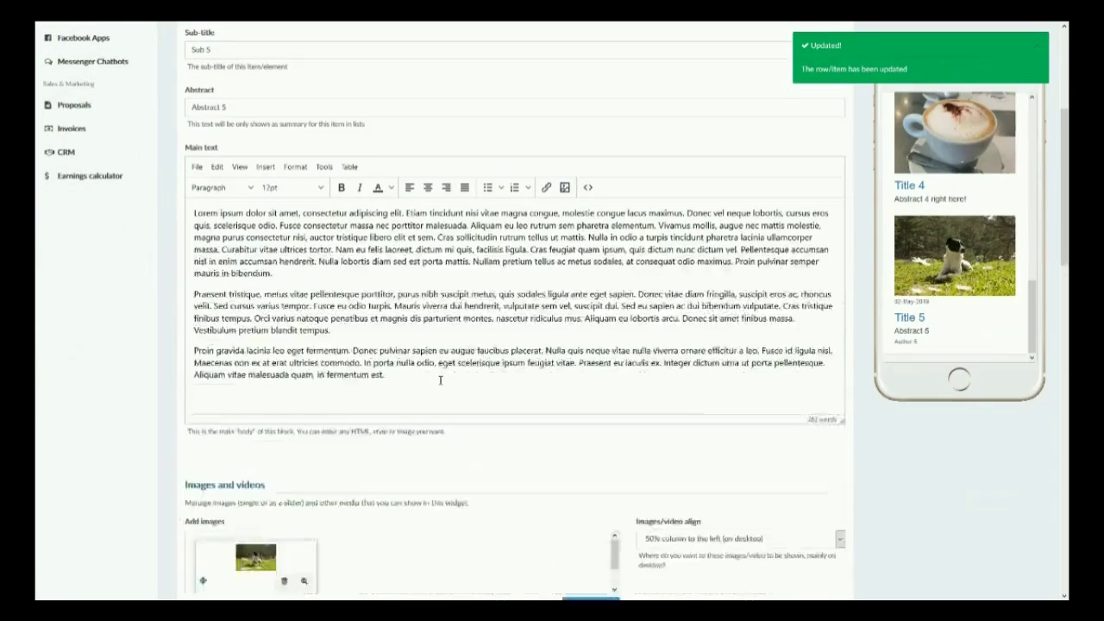
scroll(439, 384, "down", 10)
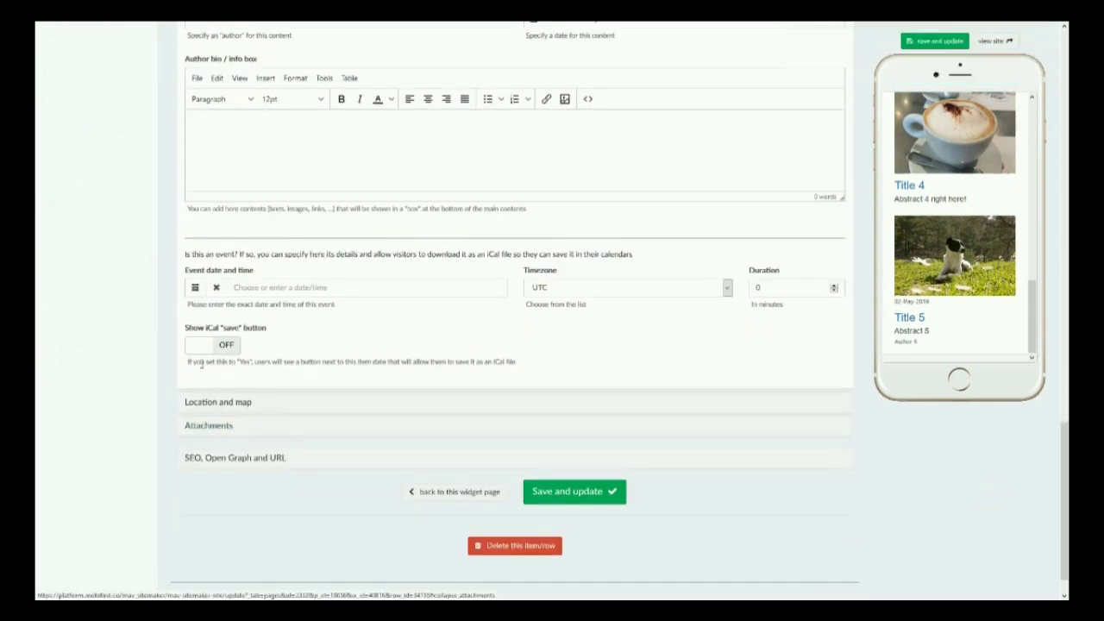
scroll(211, 299, "up", 1)
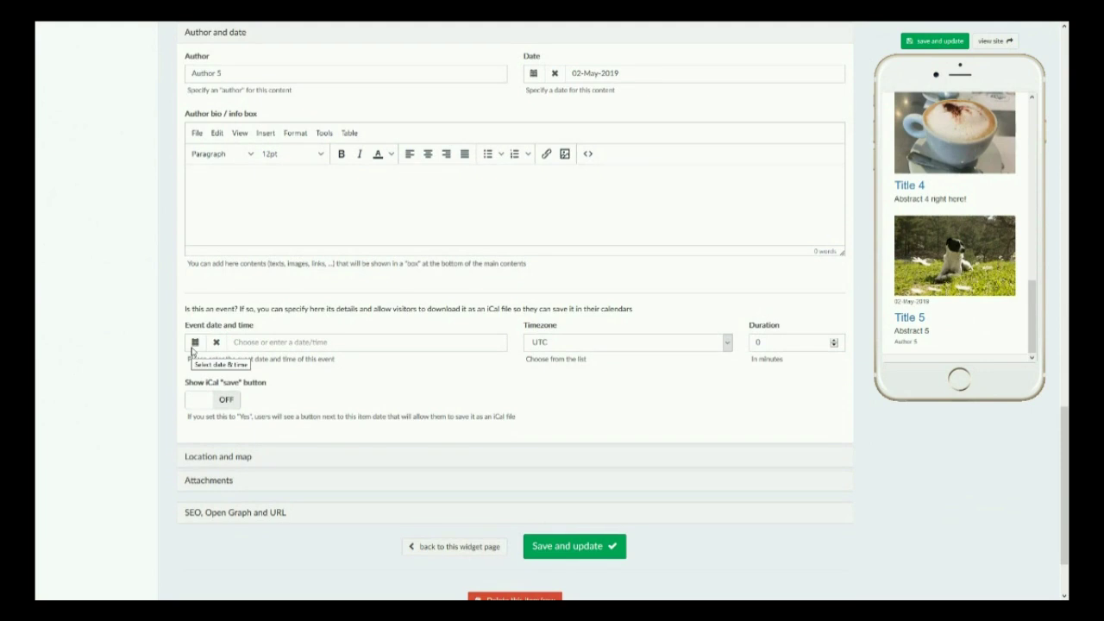
left_click(224, 460)
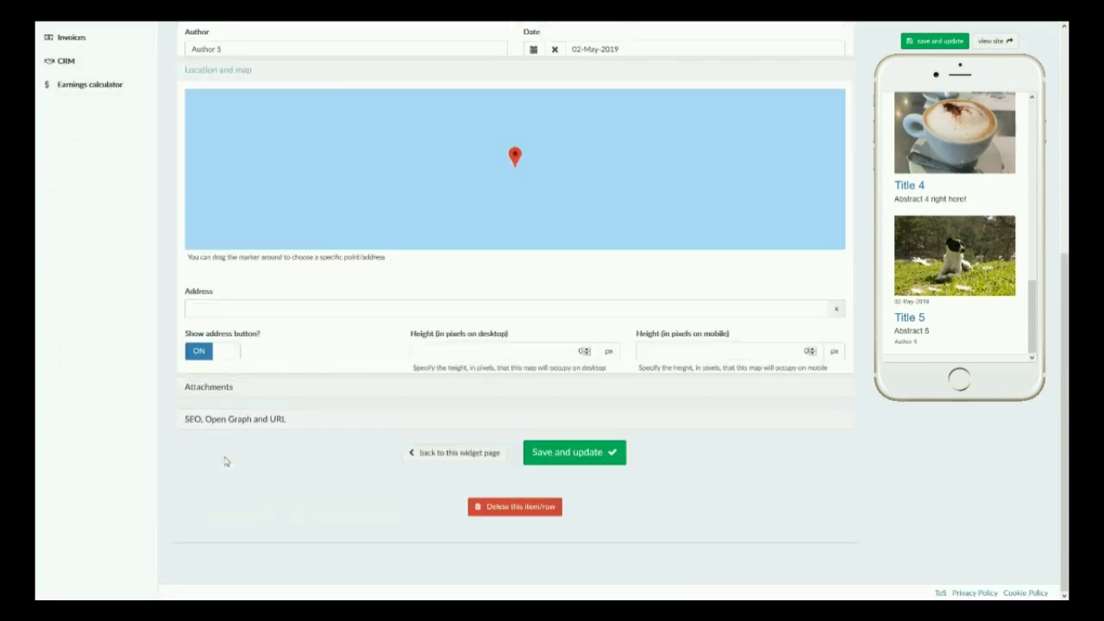
left_click(231, 281)
type("123")
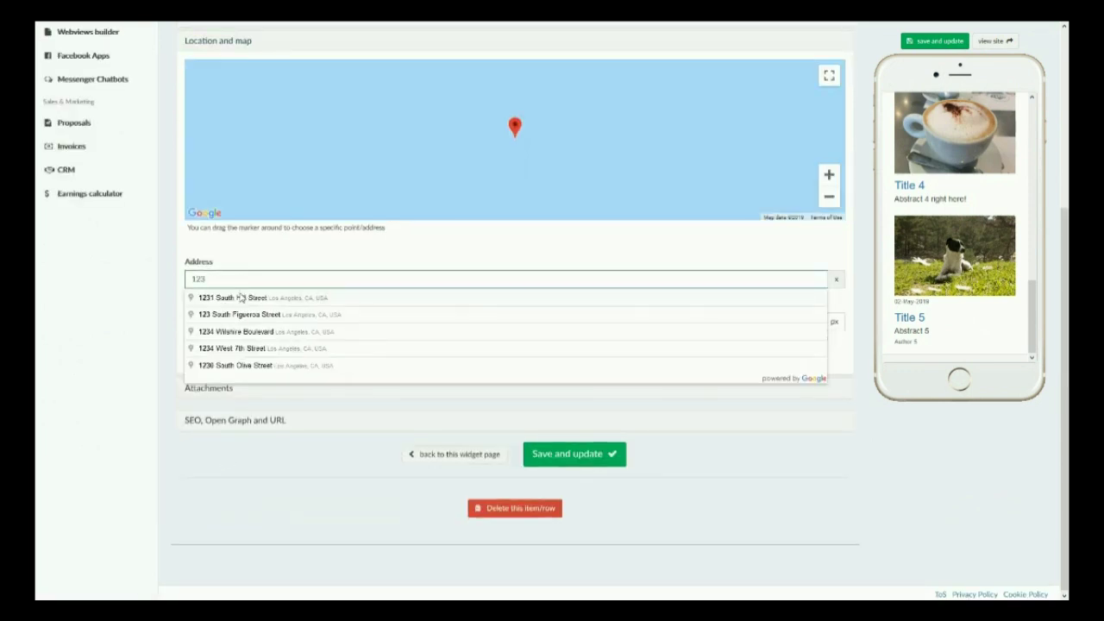
left_click(243, 300)
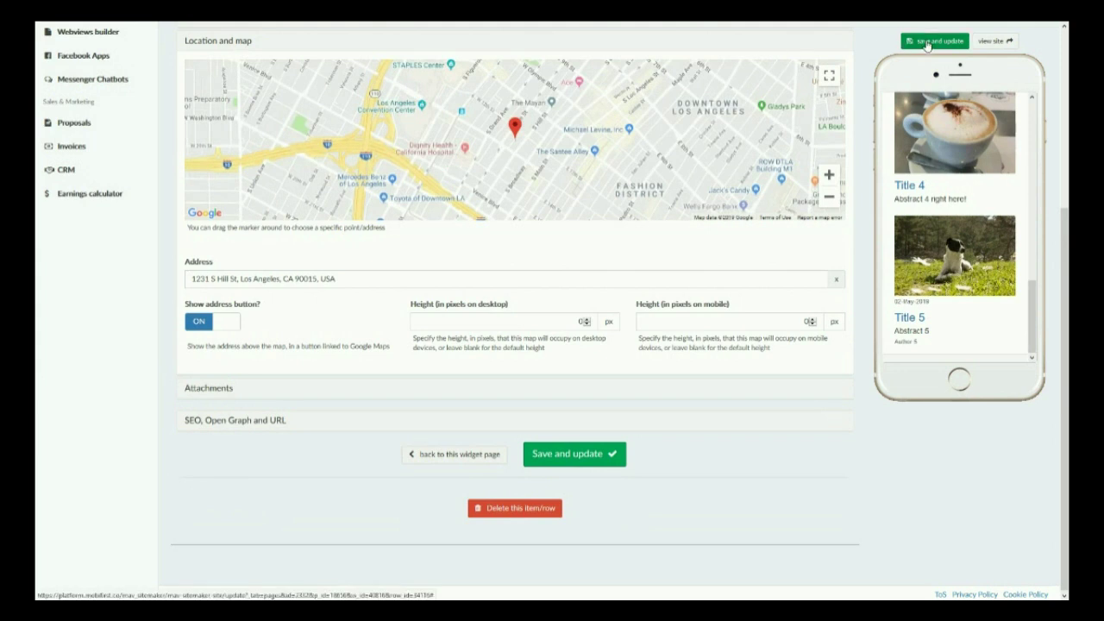
left_click(208, 388)
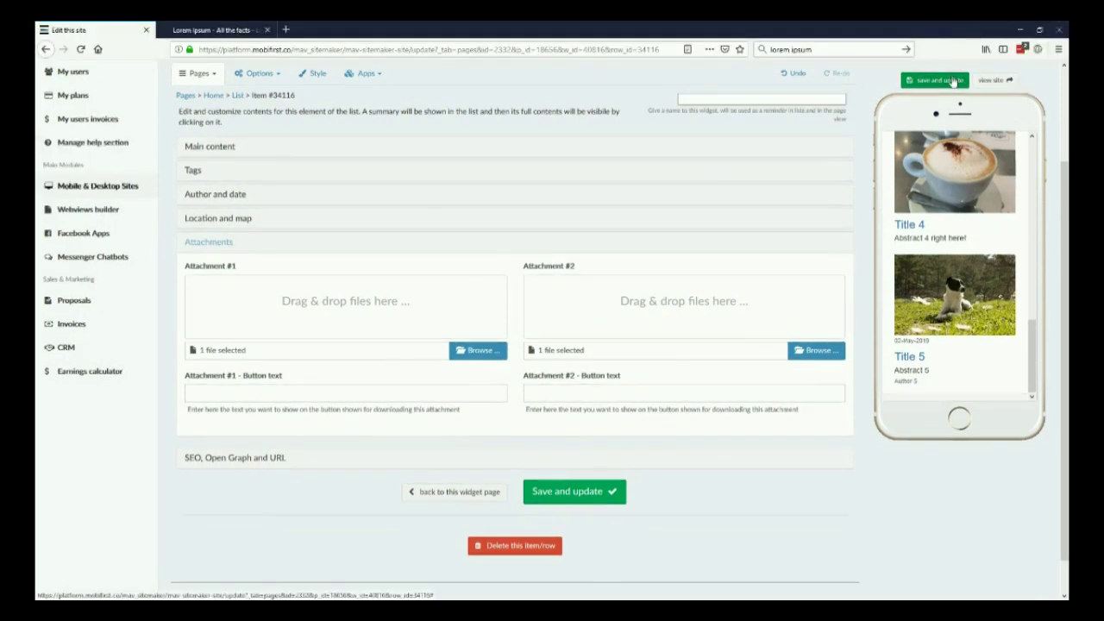
left_click(933, 40)
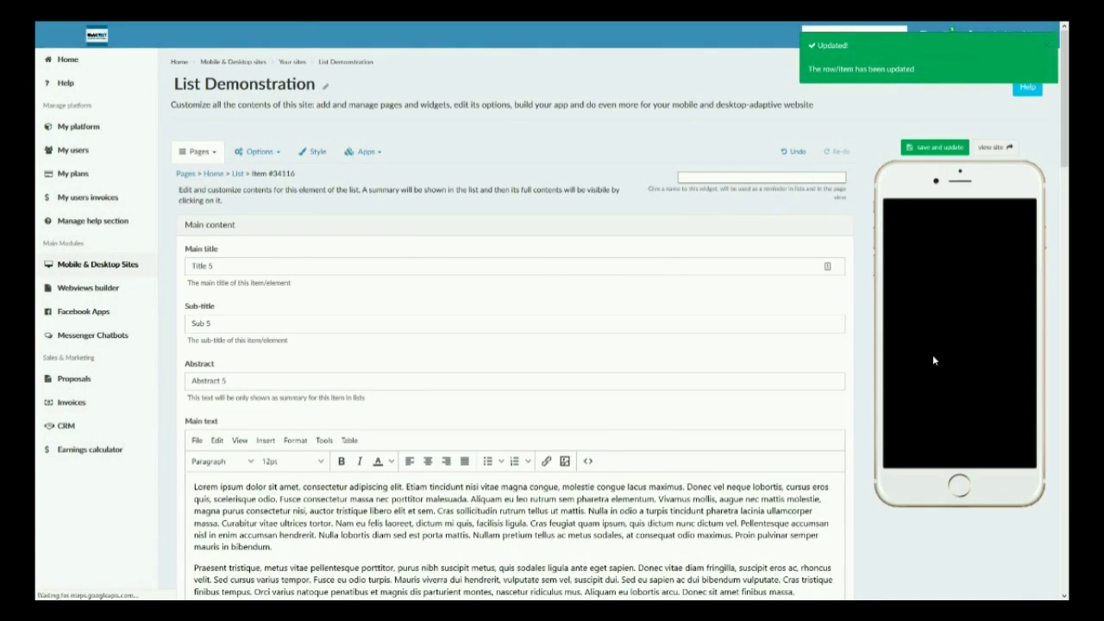
Open Title 5 in the phone preview and check the address and map at the end of its detail view.
scroll(932, 361, "down", 10)
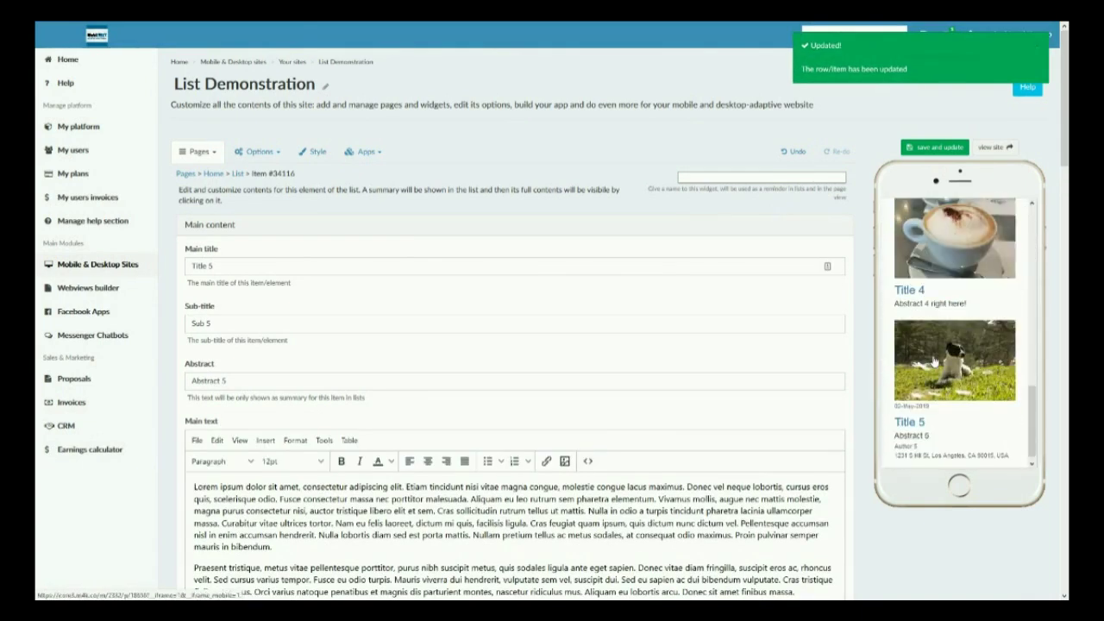
left_click(909, 423)
scroll(917, 394, "down", 5)
scroll(917, 394, "down", 5)
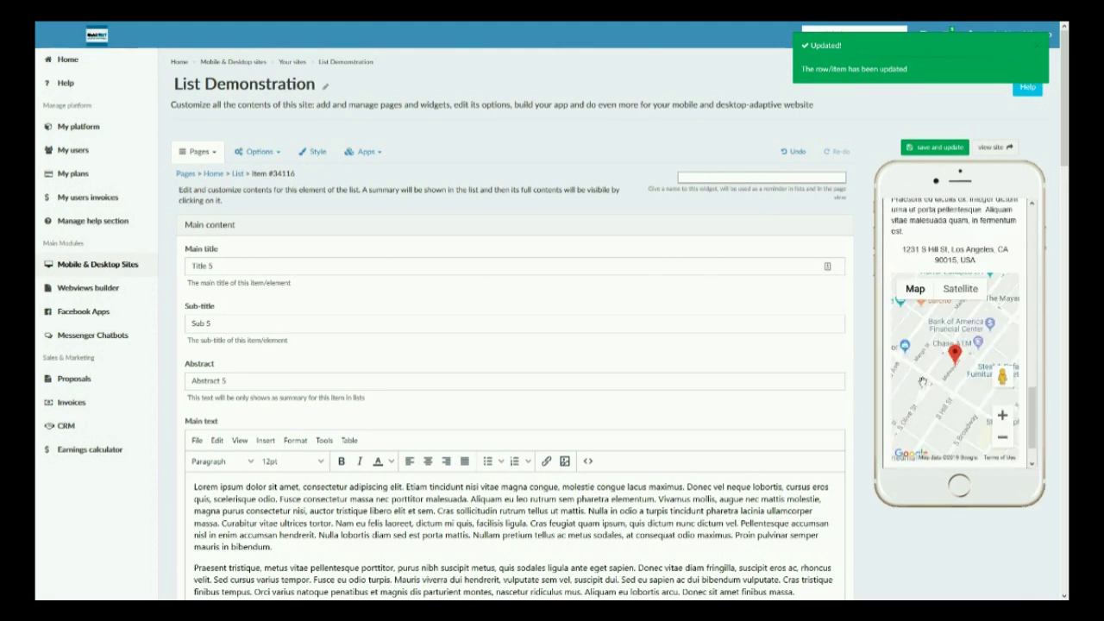
Save the Title 5 item and return to the list widget's settings.
scroll(552, 334, "down", 5)
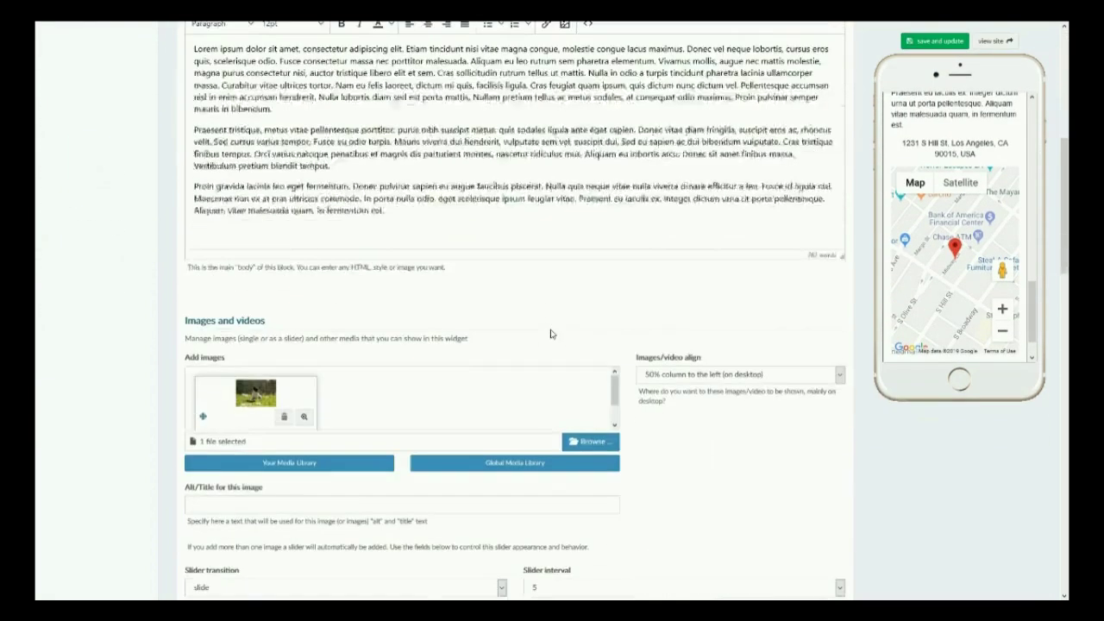
scroll(552, 334, "down", 7)
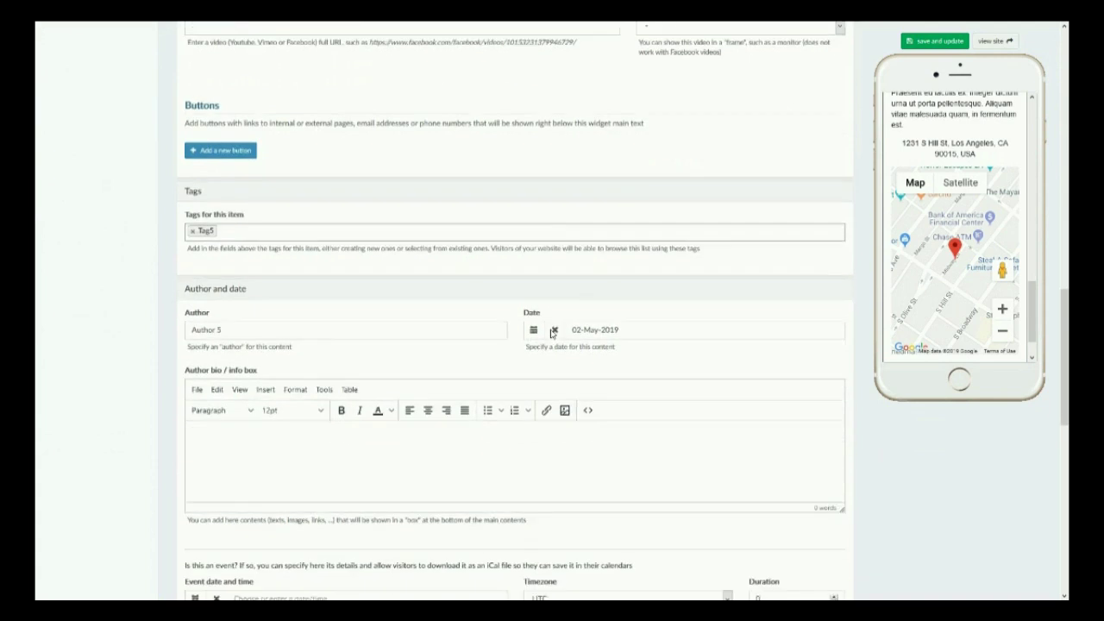
scroll(550, 332, "down", 6)
scroll(549, 328, "down", 2)
scroll(99, 416, "down", 1)
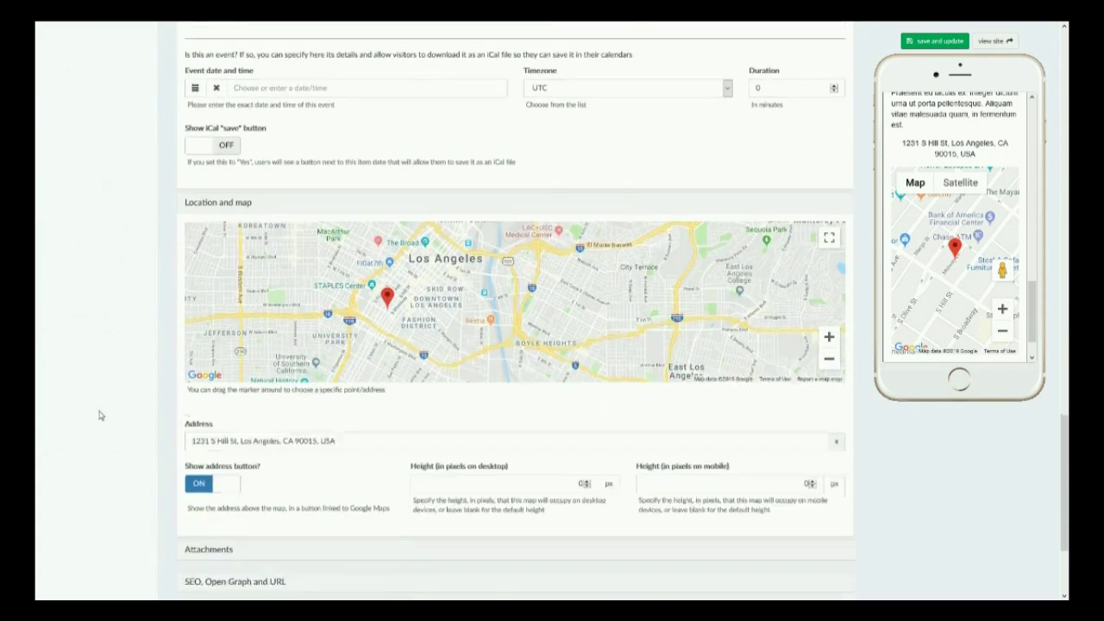
scroll(100, 416, "down", 3)
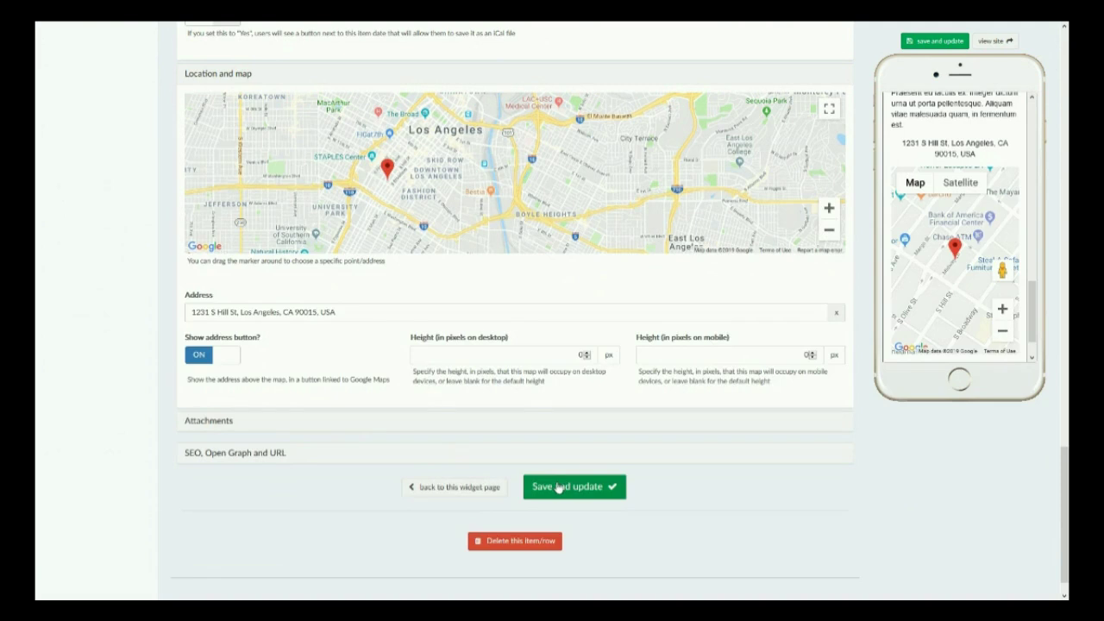
left_click(559, 488)
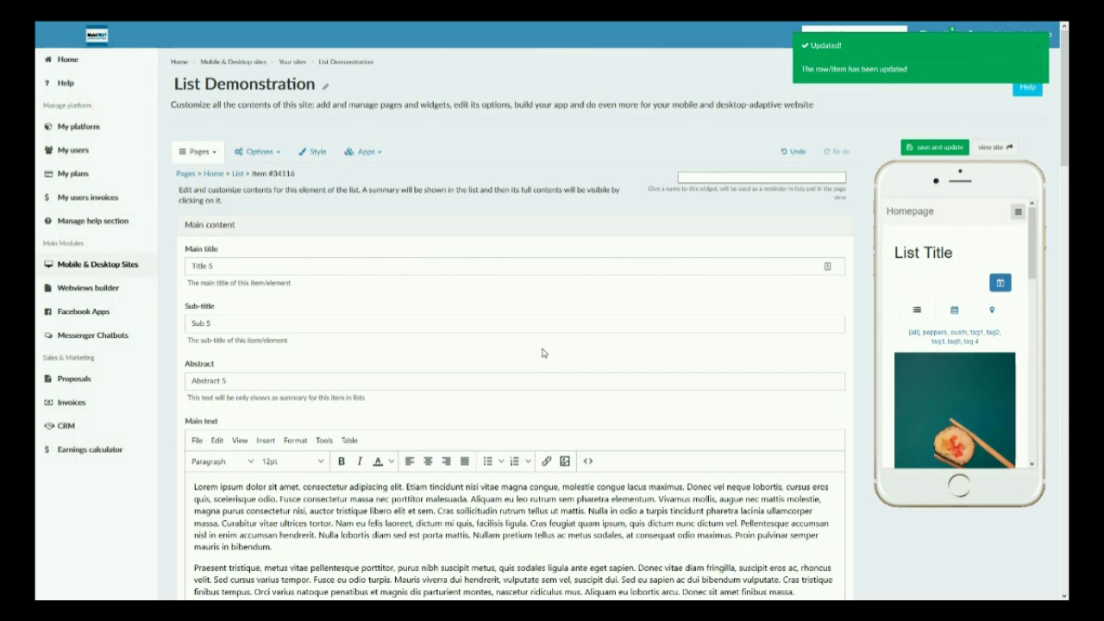
left_click(240, 178)
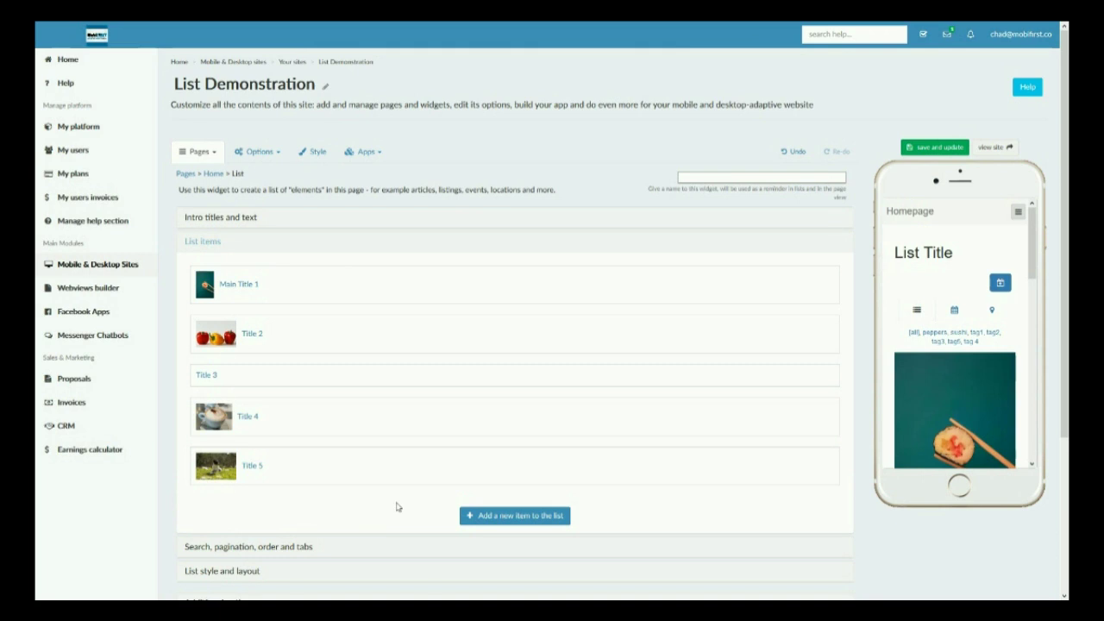
Turn on the list's search form, save the widget, and check the search field in the phone preview.
left_click(299, 554)
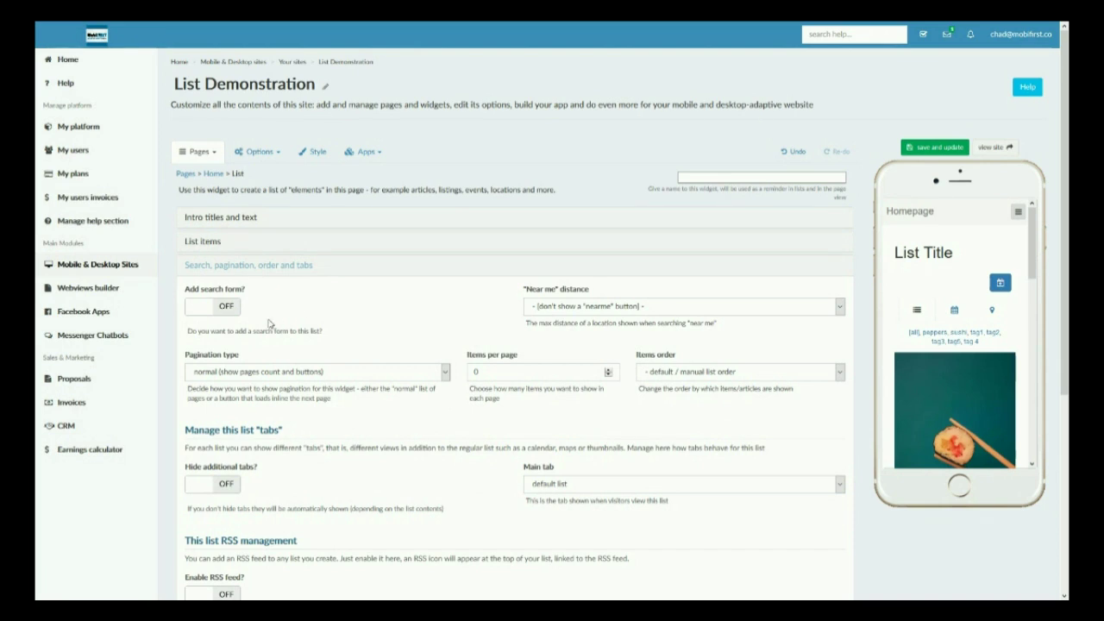
left_click(226, 307)
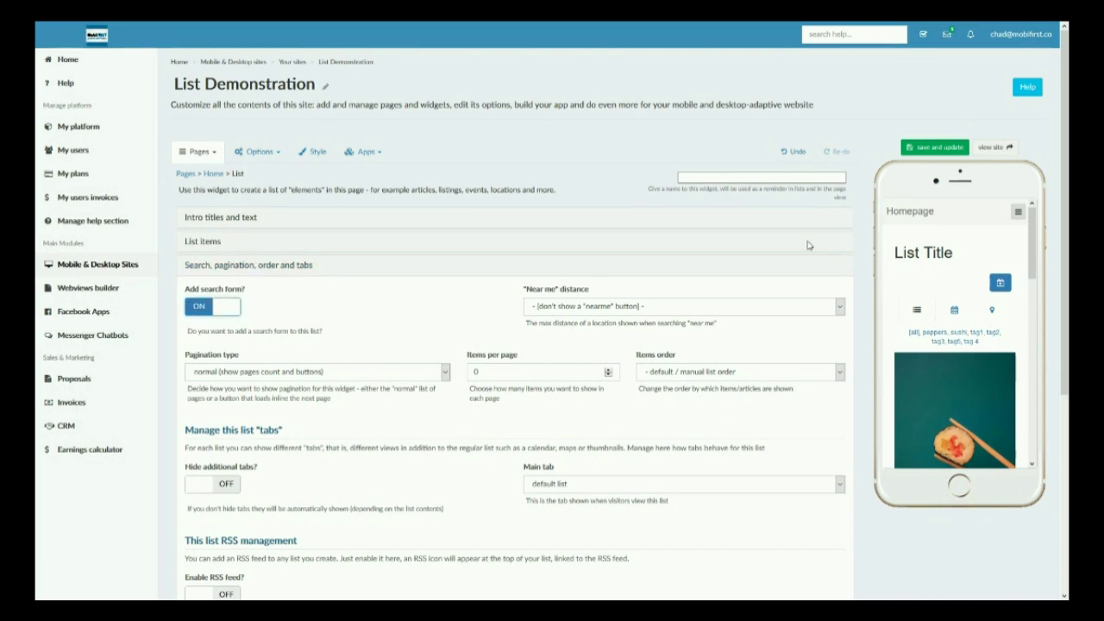
left_click(919, 148)
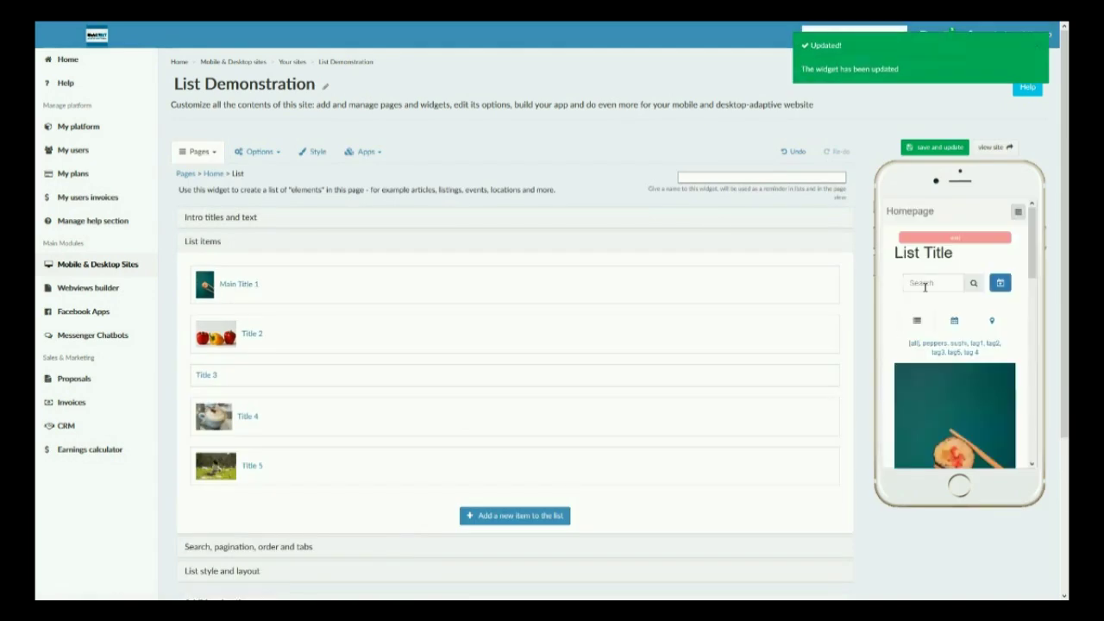
left_click(924, 284)
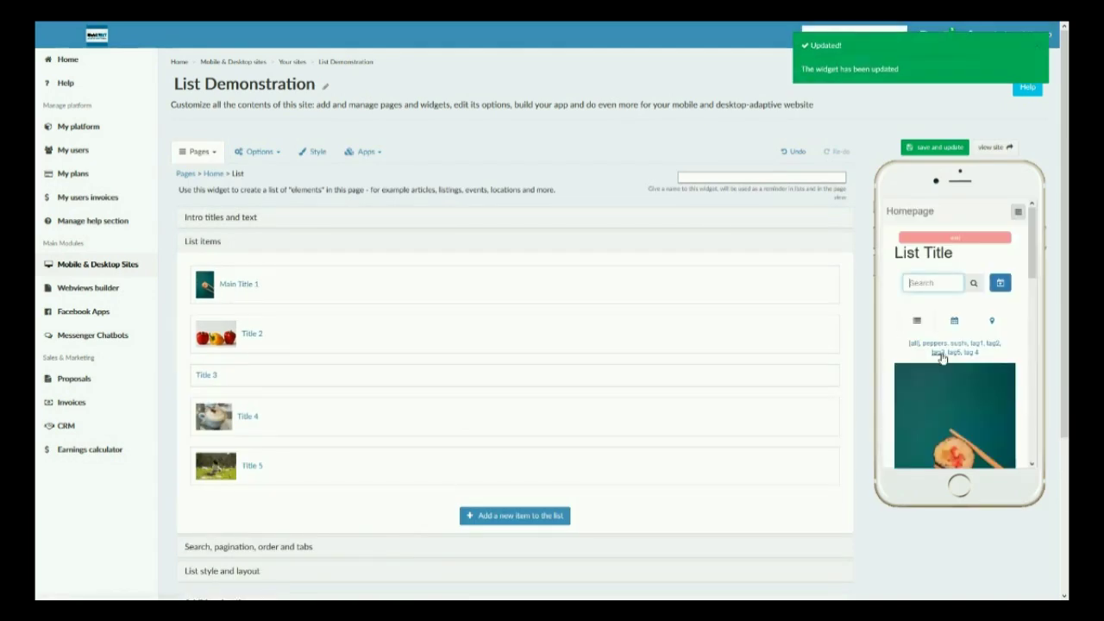
scroll(942, 383, "down", 4)
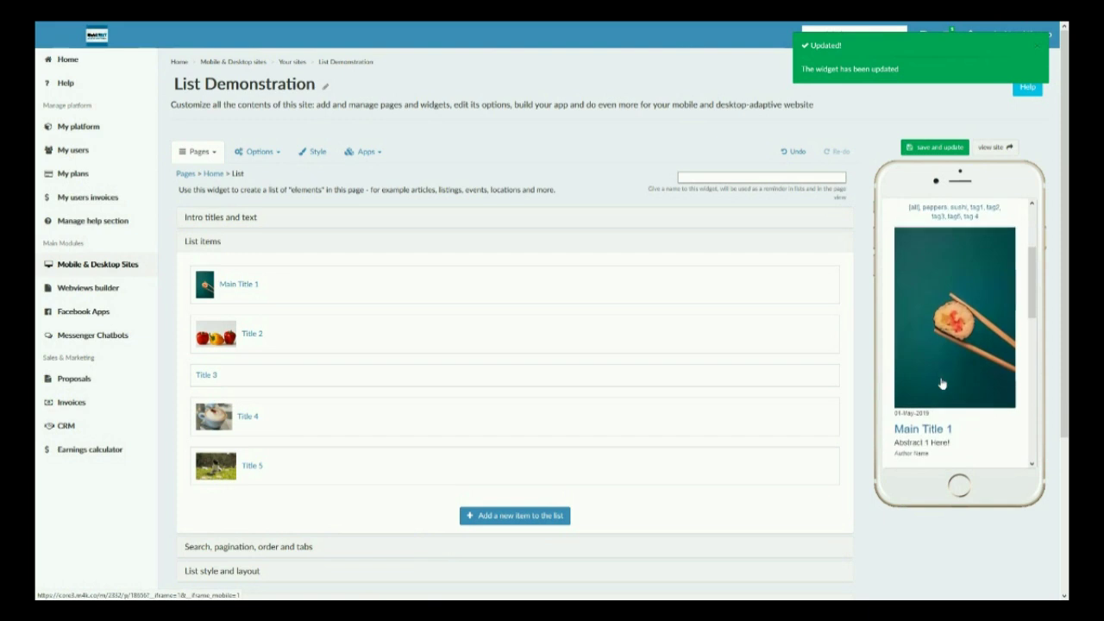
scroll(929, 411, "up", 3)
scroll(928, 411, "up", 1)
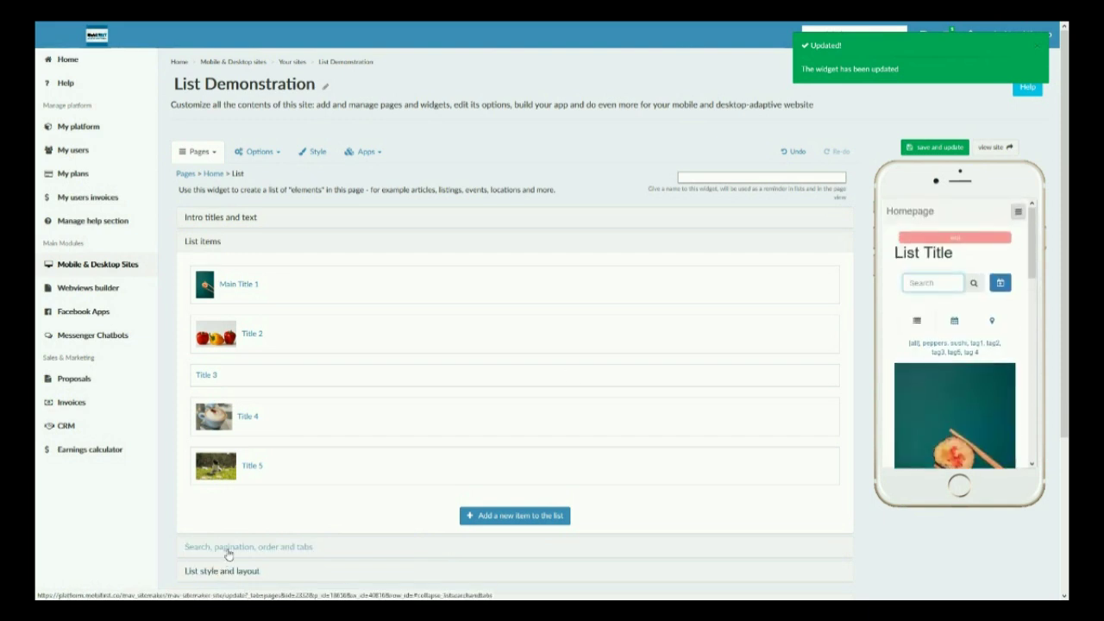
Review the full list in the phone preview, set the items per page to 2, and save the widget.
left_click(222, 547)
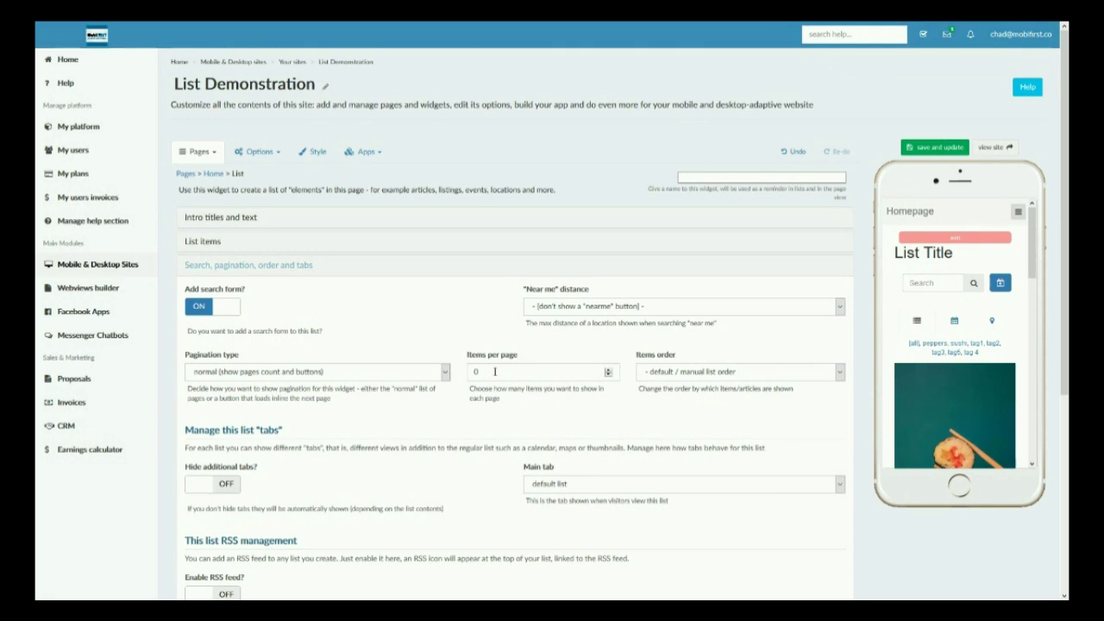
scroll(910, 398, "down", 6)
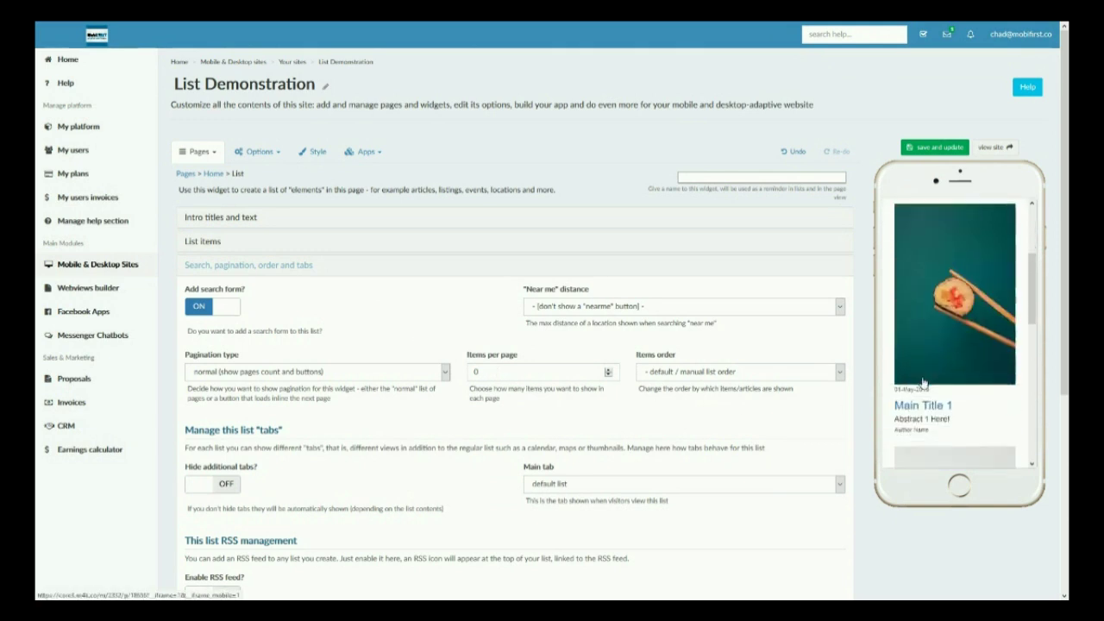
scroll(930, 377, "down", 2)
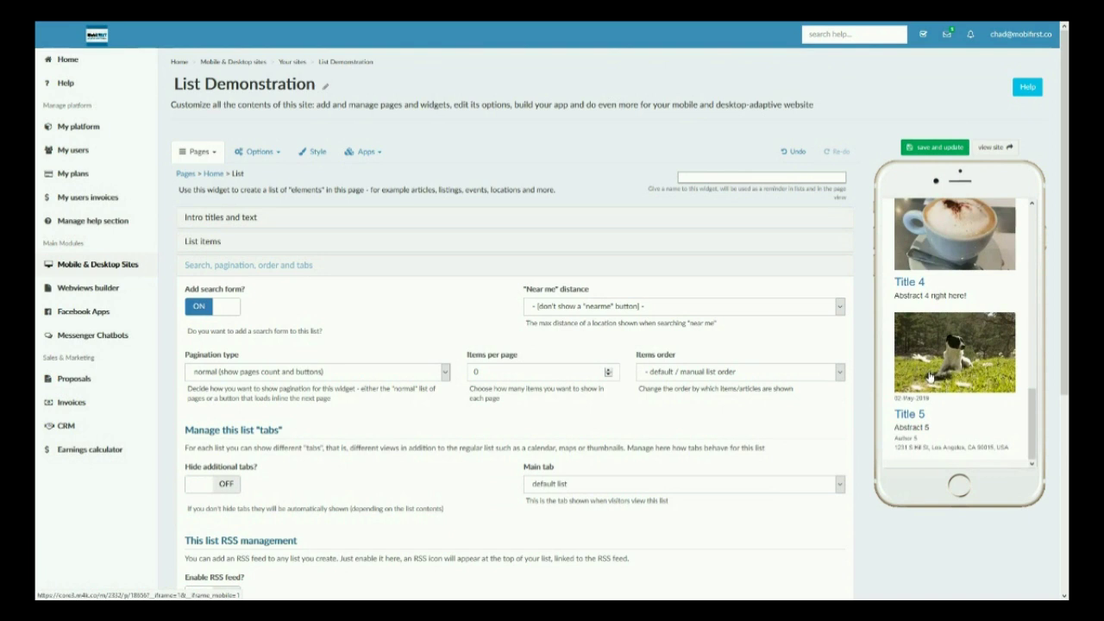
left_click(482, 376)
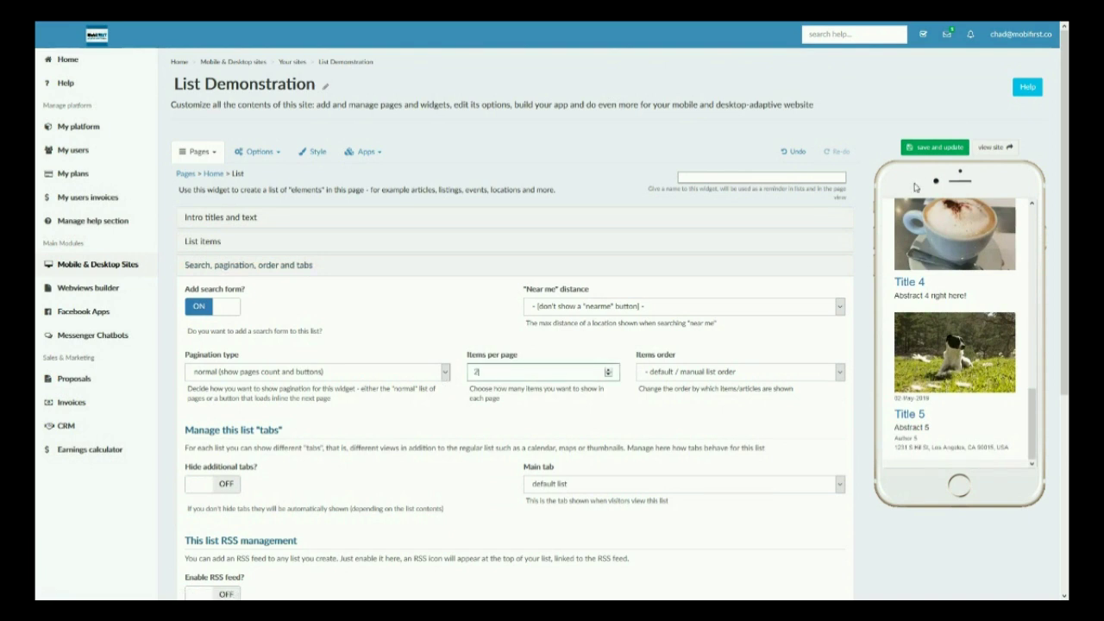
left_click(932, 148)
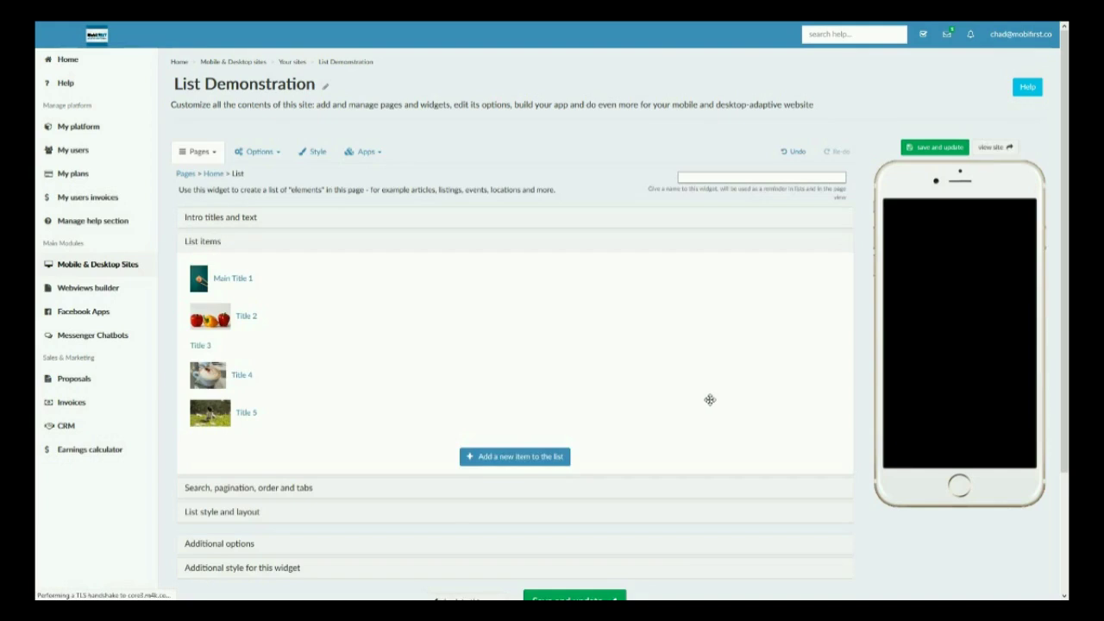
Page through the list in the phone preview up to the page containing Title 5.
scroll(918, 314, "down", 5)
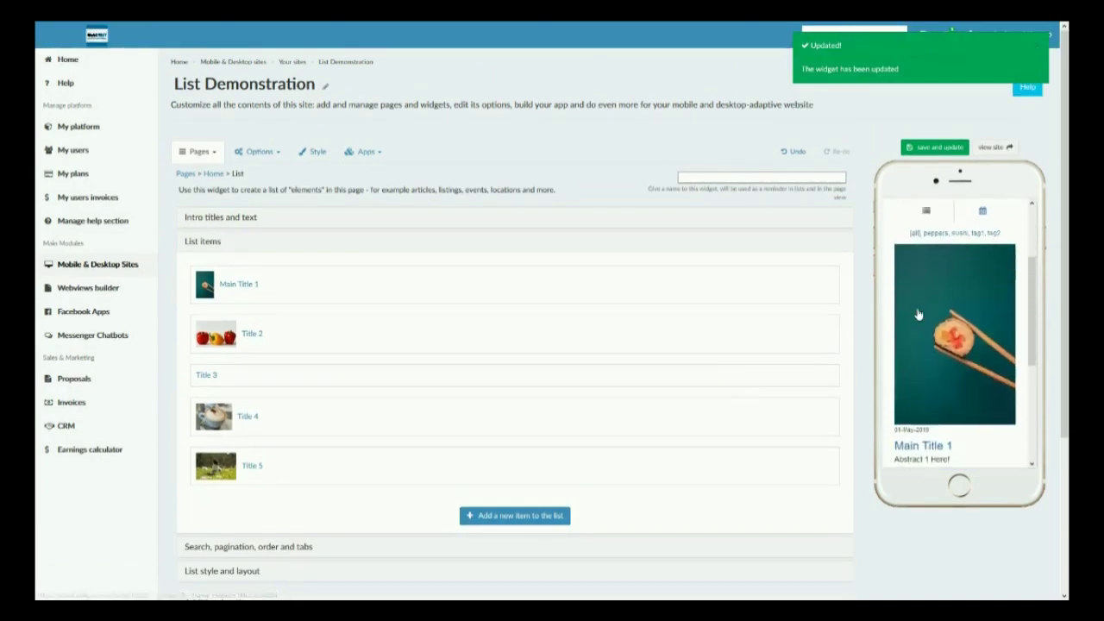
left_click(963, 430)
scroll(966, 407, "down", 2)
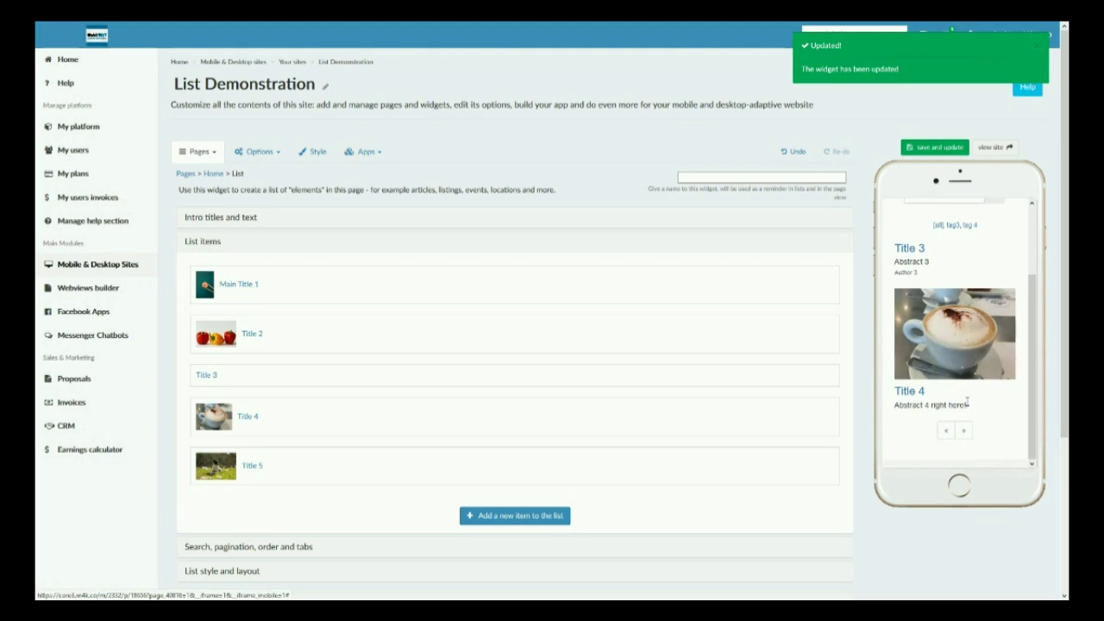
left_click(966, 429)
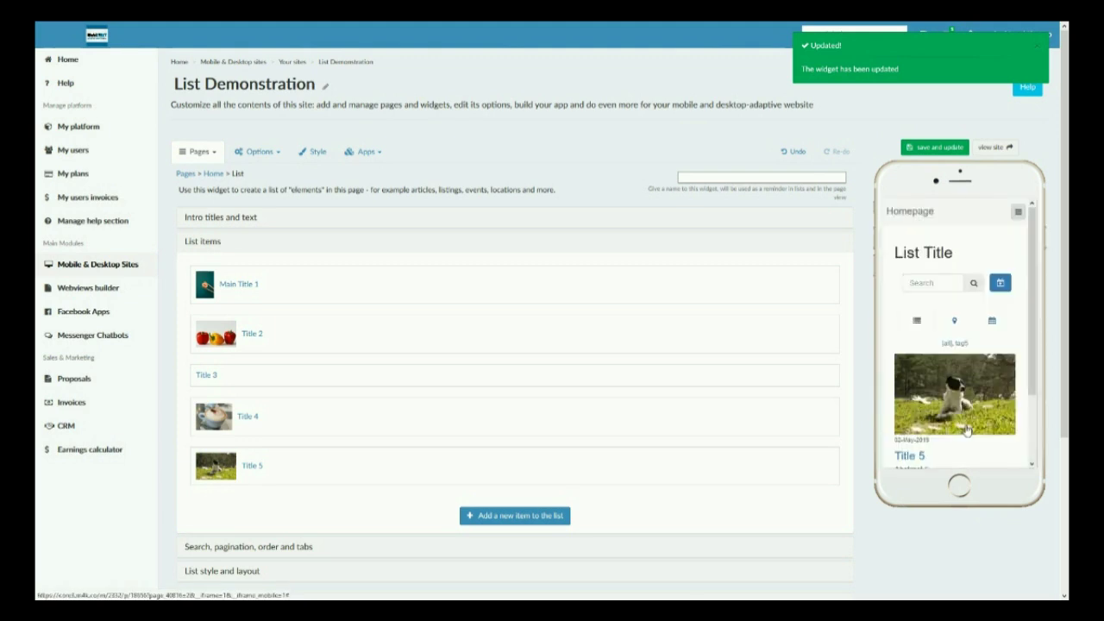
scroll(963, 427, "down", 5)
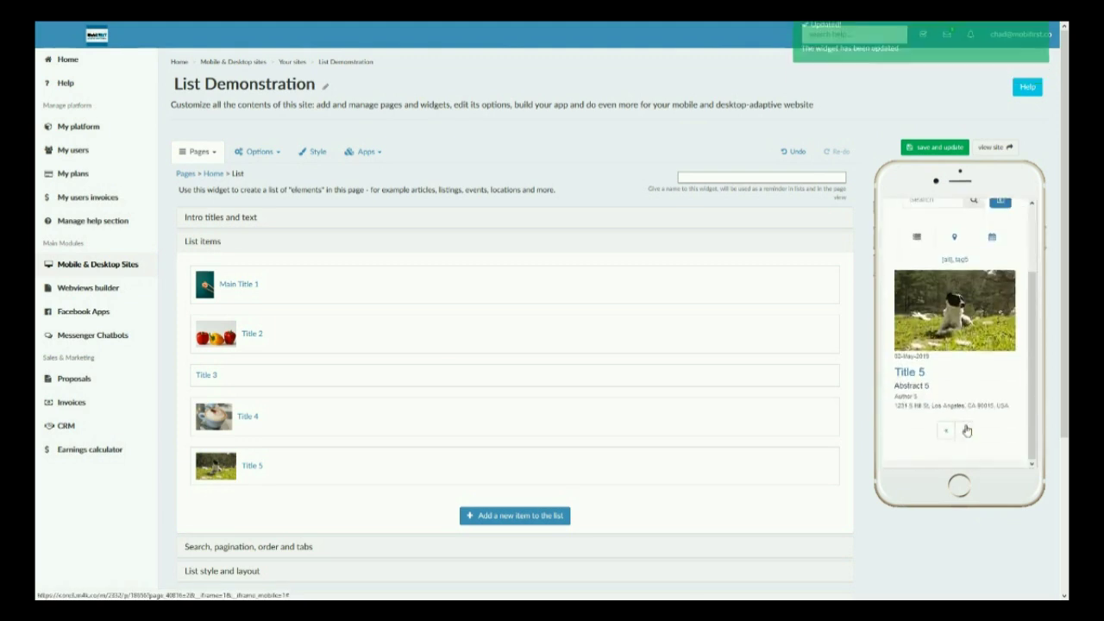
Set the pagination type to show "show more" button and load pages inline, and save the widget.
left_click(312, 552)
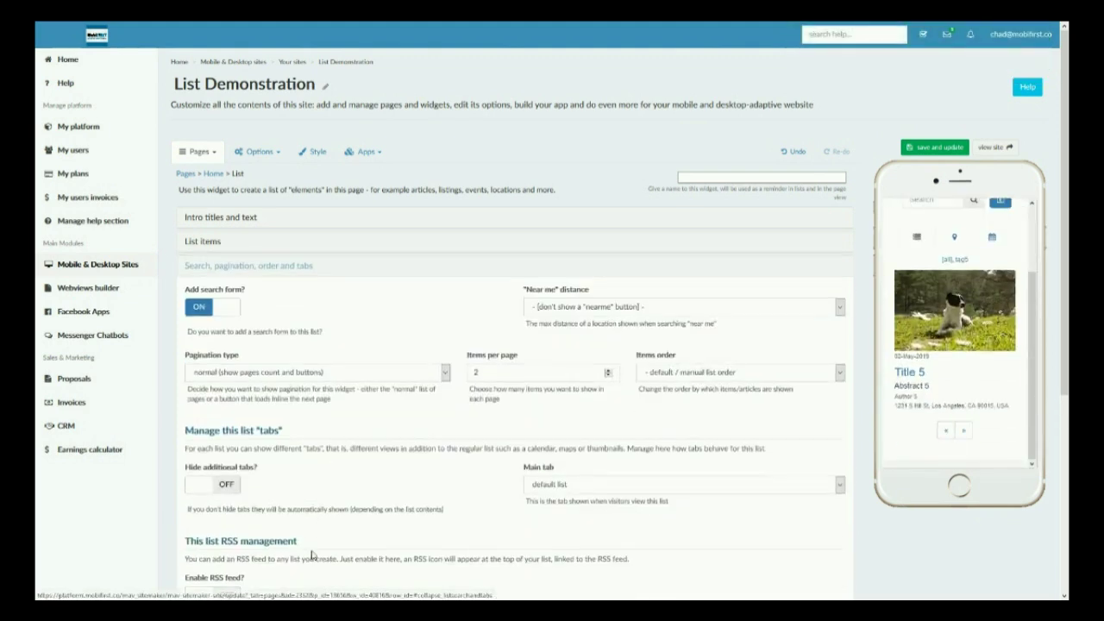
left_click(343, 374)
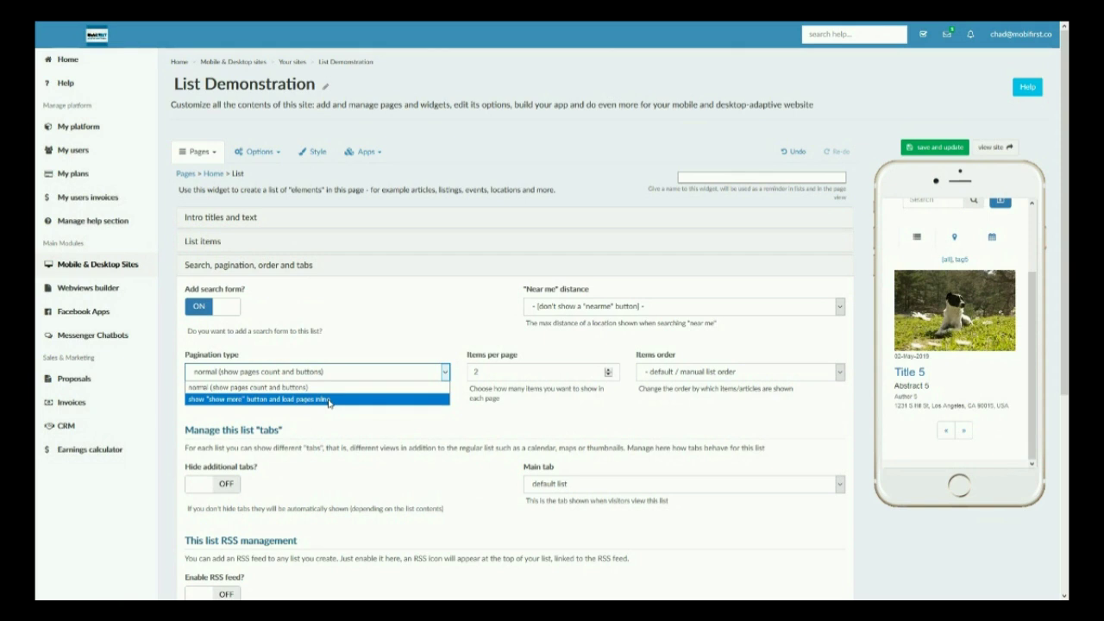
left_click(328, 401)
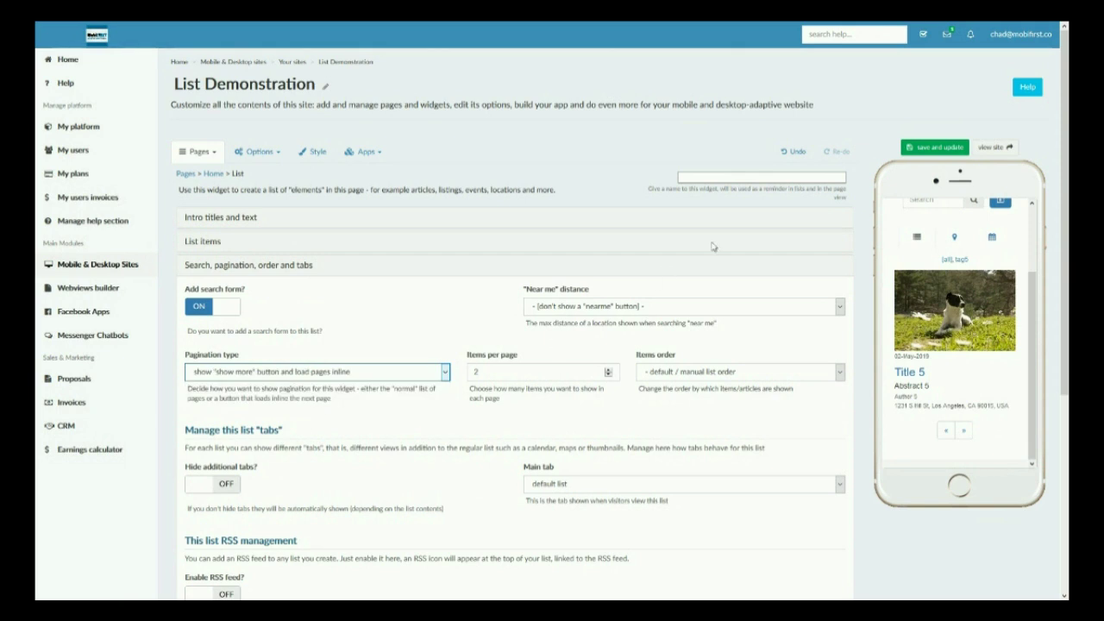
left_click(933, 147)
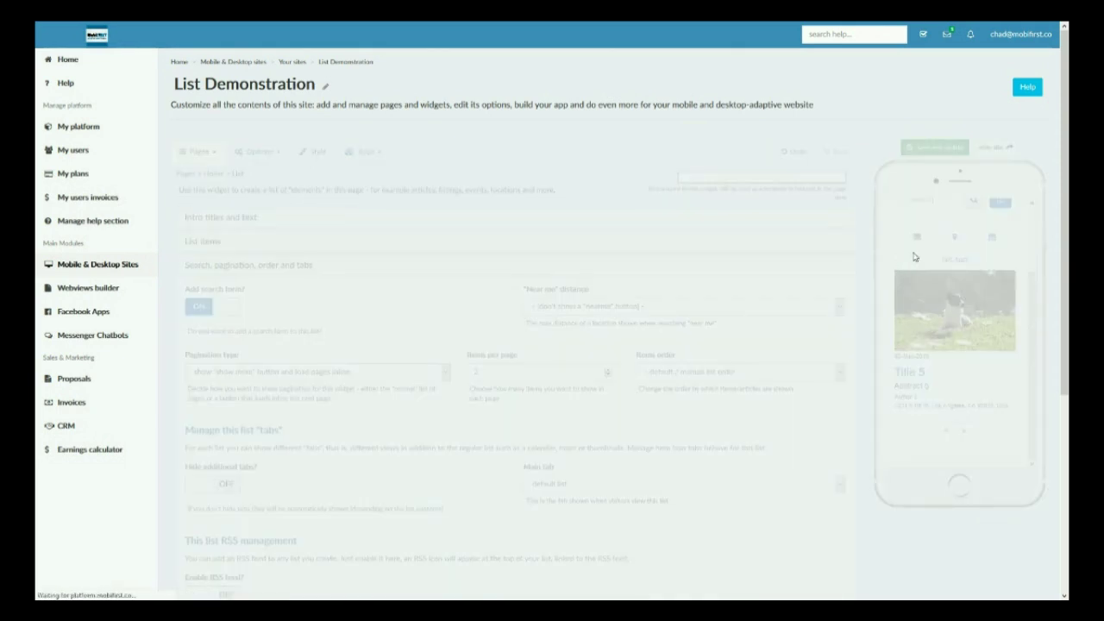
Load more items inline in the phone preview until Title 5 is reached at the end of the list.
scroll(958, 310, "down", 2)
scroll(958, 312, "down", 3)
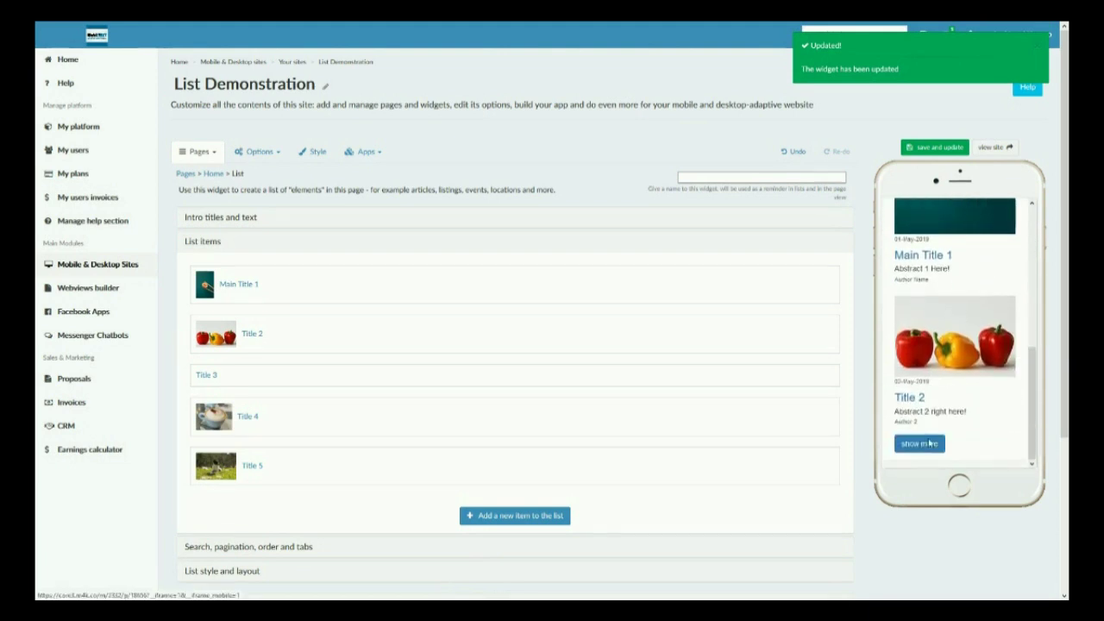
left_click(919, 447)
scroll(938, 410, "down", 2)
scroll(940, 414, "down", 2)
left_click(920, 445)
scroll(927, 379, "down", 3)
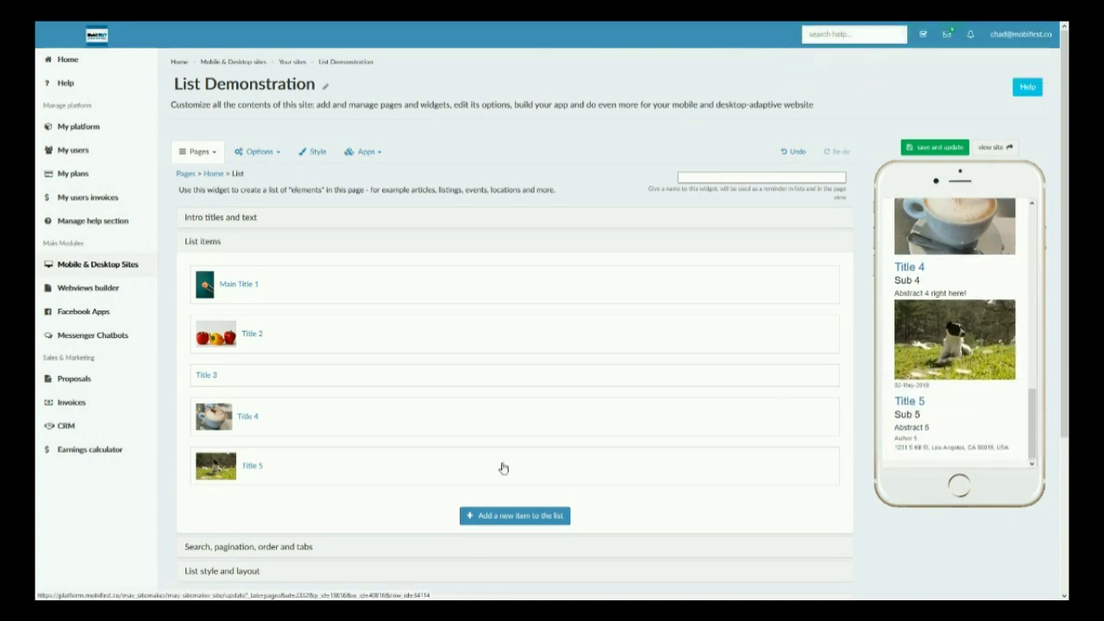
Review the items order options of the list and keep default / manual list order.
scroll(349, 468, "down", 2)
scroll(349, 468, "down", 1)
left_click(272, 437)
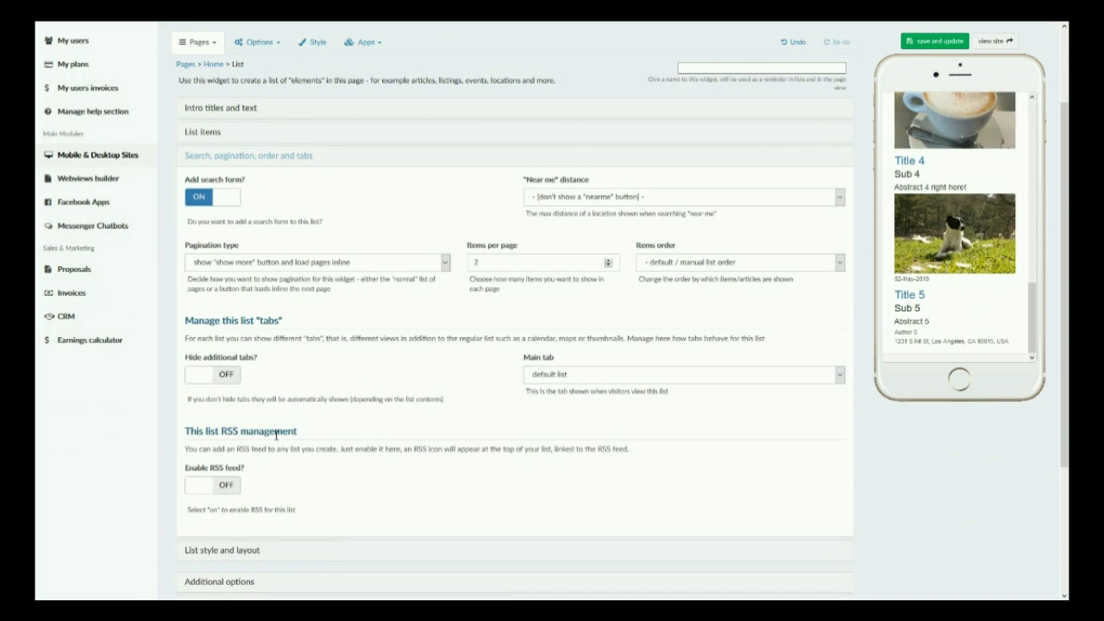
left_click(690, 267)
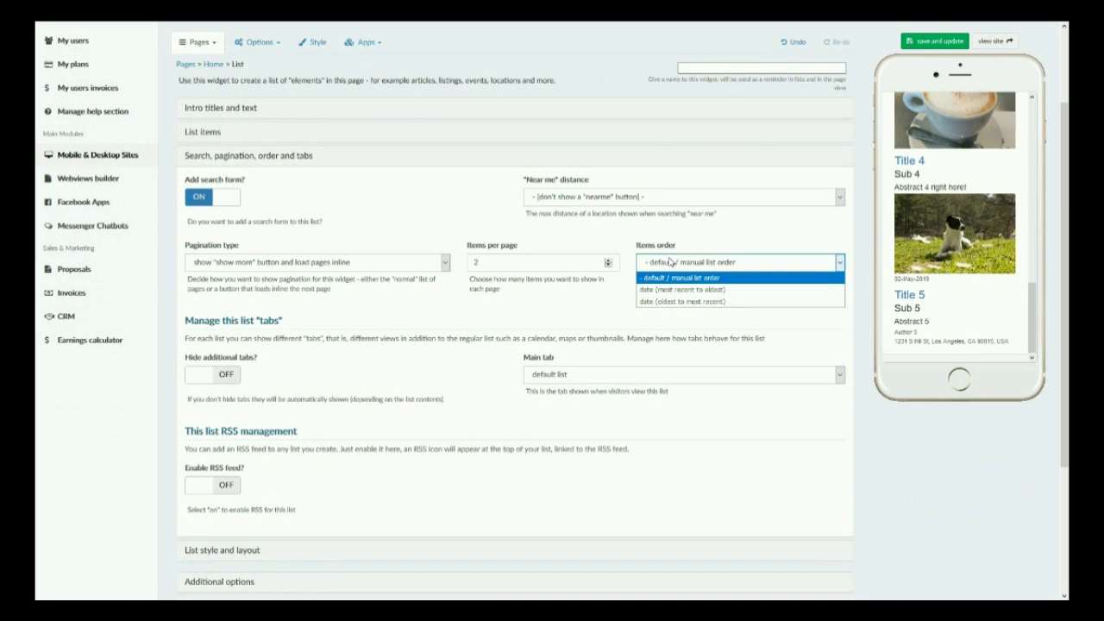
left_click(671, 277)
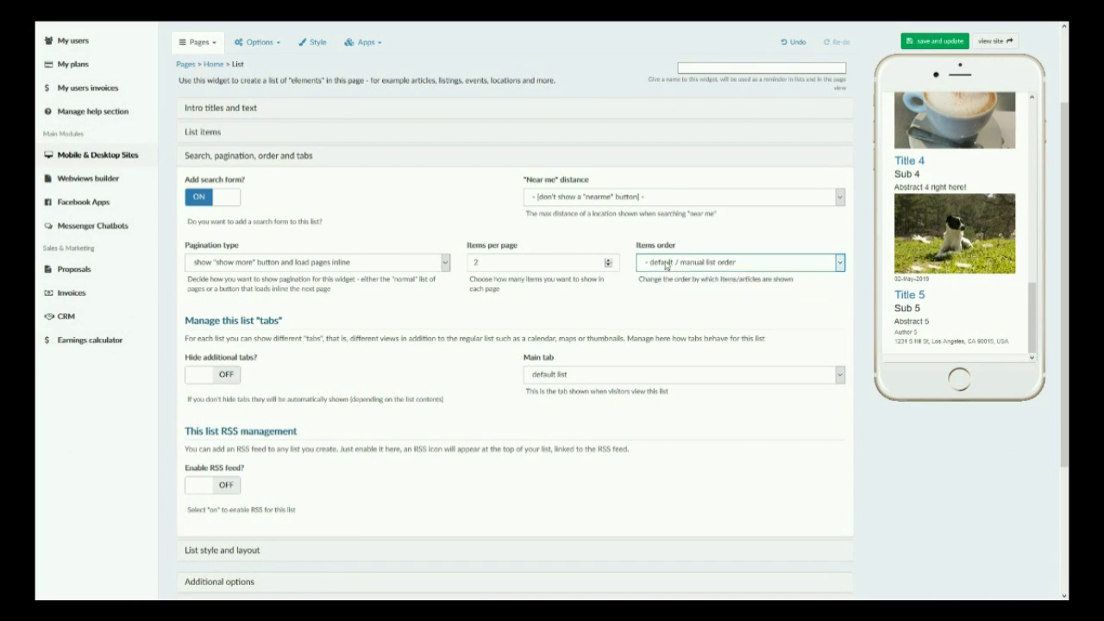
Move Title 3 above Title 2 in the list items, check the preview, and move it above Main Title 1.
left_click(195, 132)
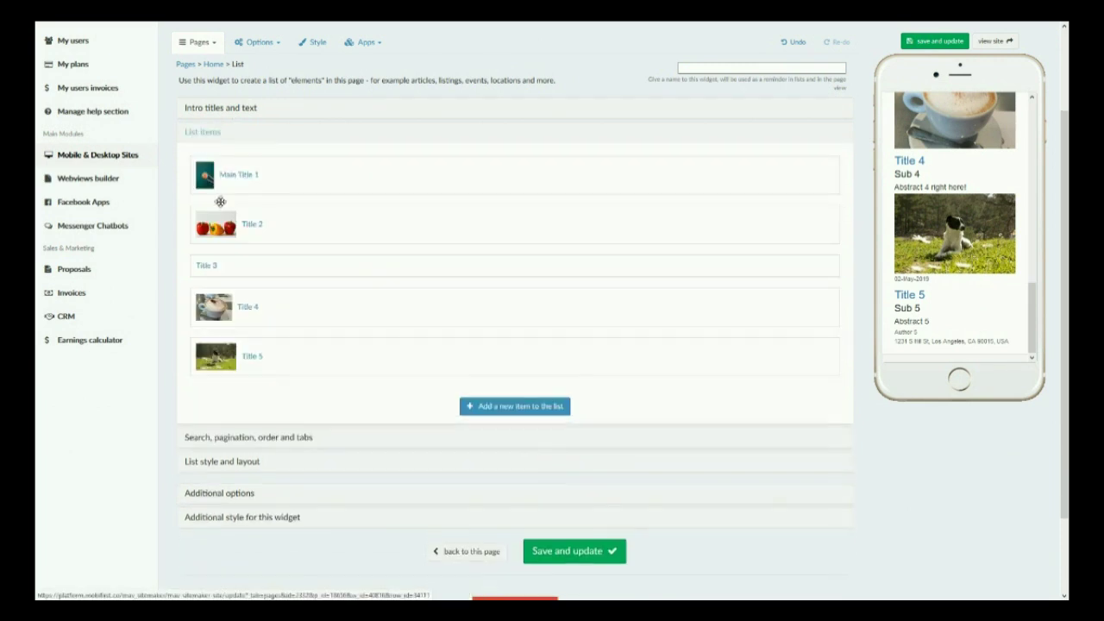
left_click_drag(227, 261, 225, 216)
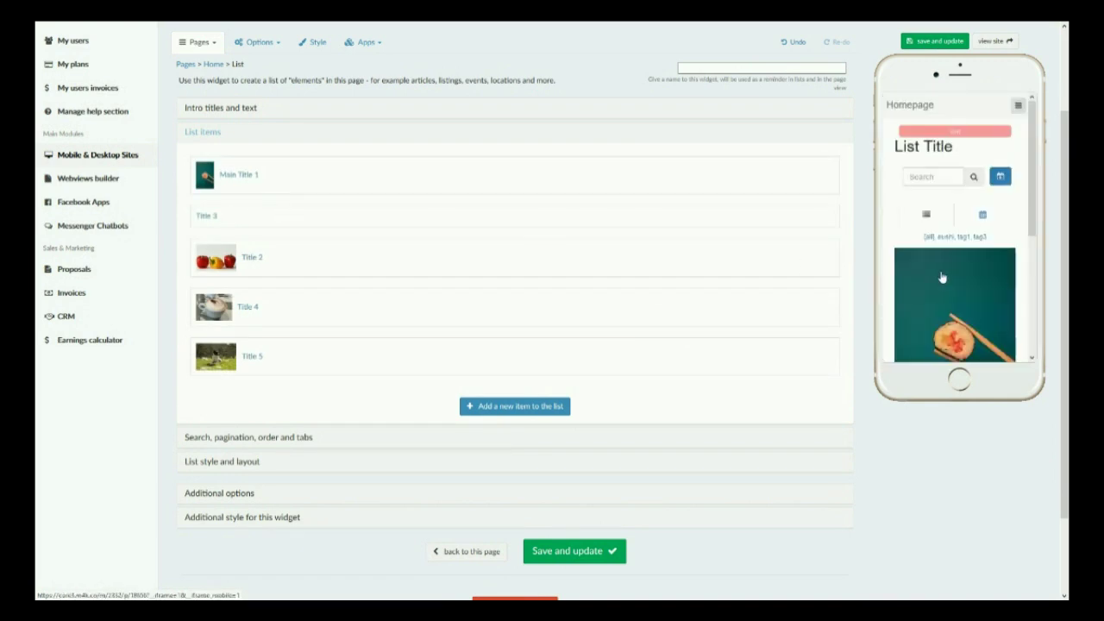
scroll(943, 275, "down", 3)
left_click_drag(195, 215, 203, 173)
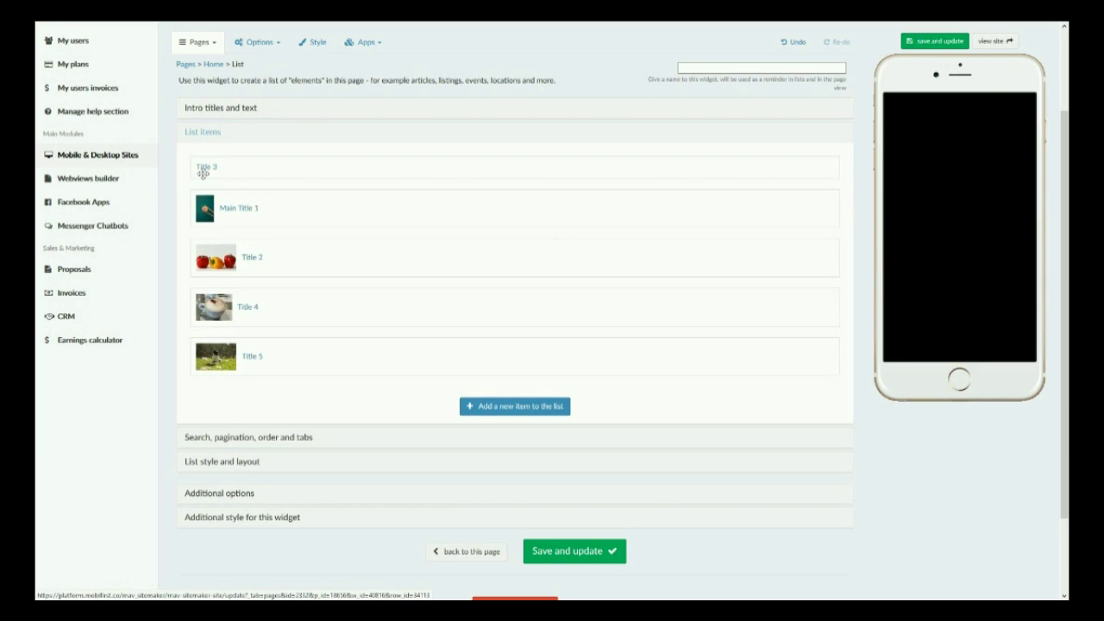
View the date-based choices for the items order and leave the setting as it is.
left_click(232, 438)
left_click(678, 263)
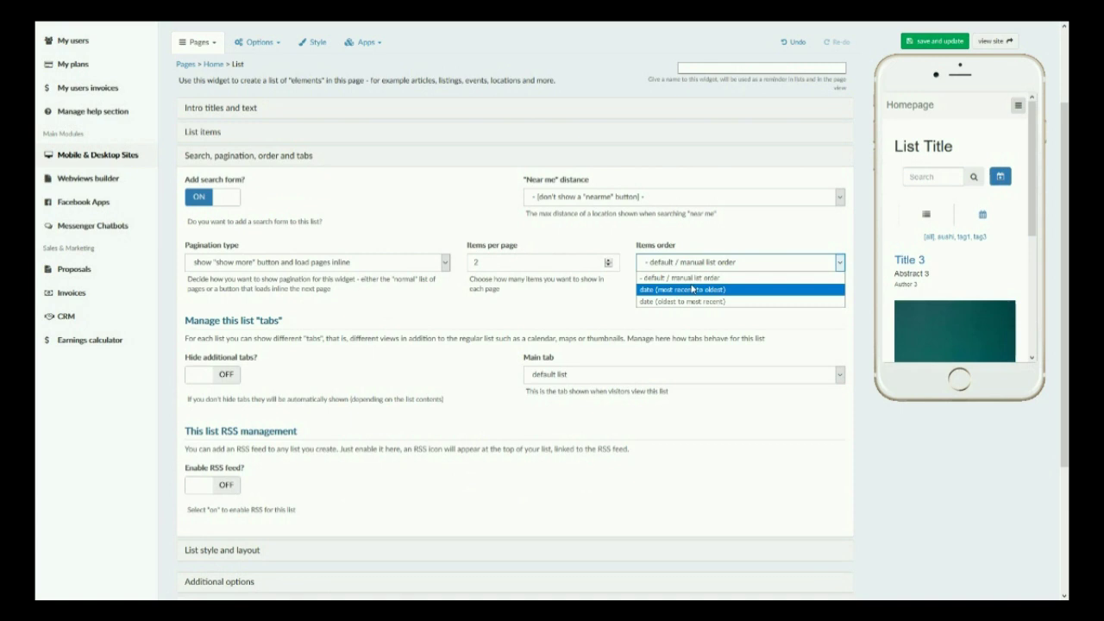
left_click(645, 241)
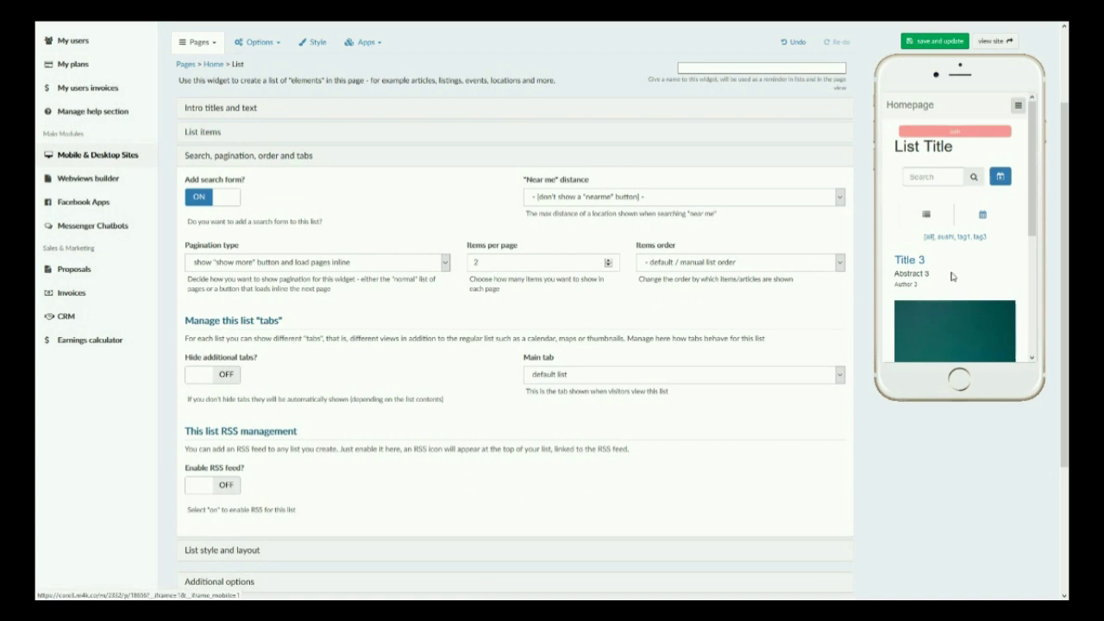
Review the list's tab and RSS feed settings, viewing the main tab choices and keeping default list.
scroll(953, 278, "down", 3)
scroll(952, 277, "down", 1)
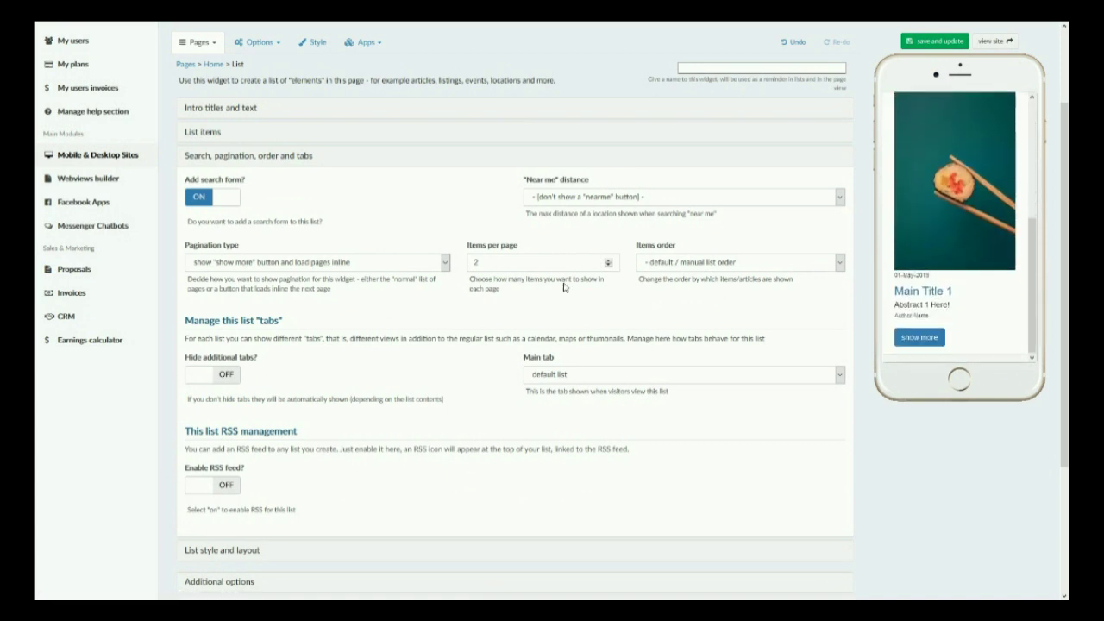
scroll(357, 292, "down", 1)
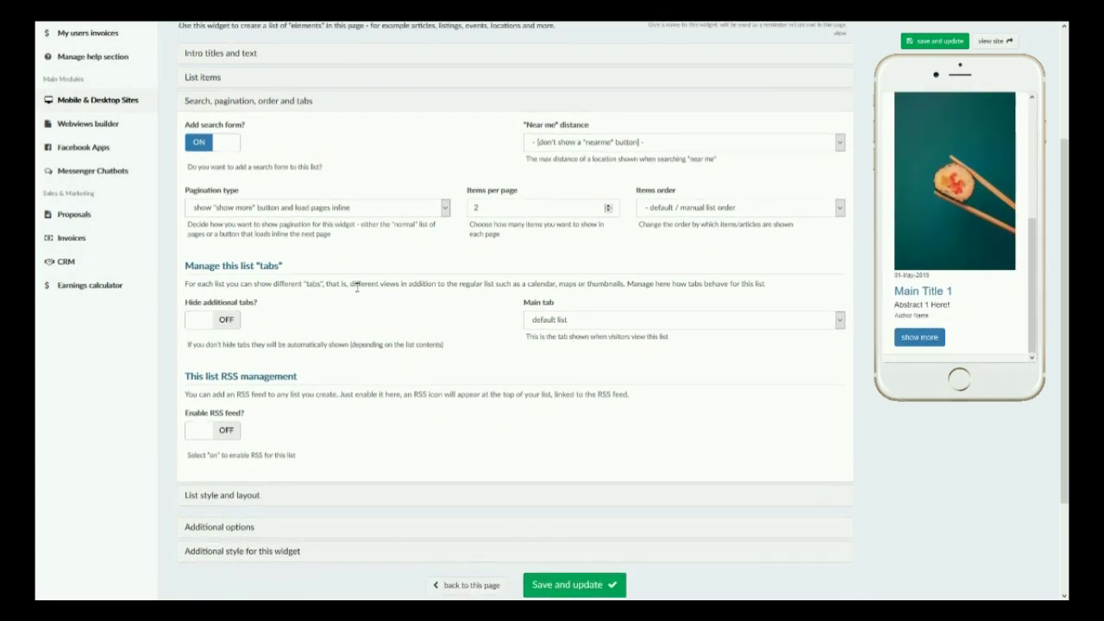
scroll(356, 287, "down", 1)
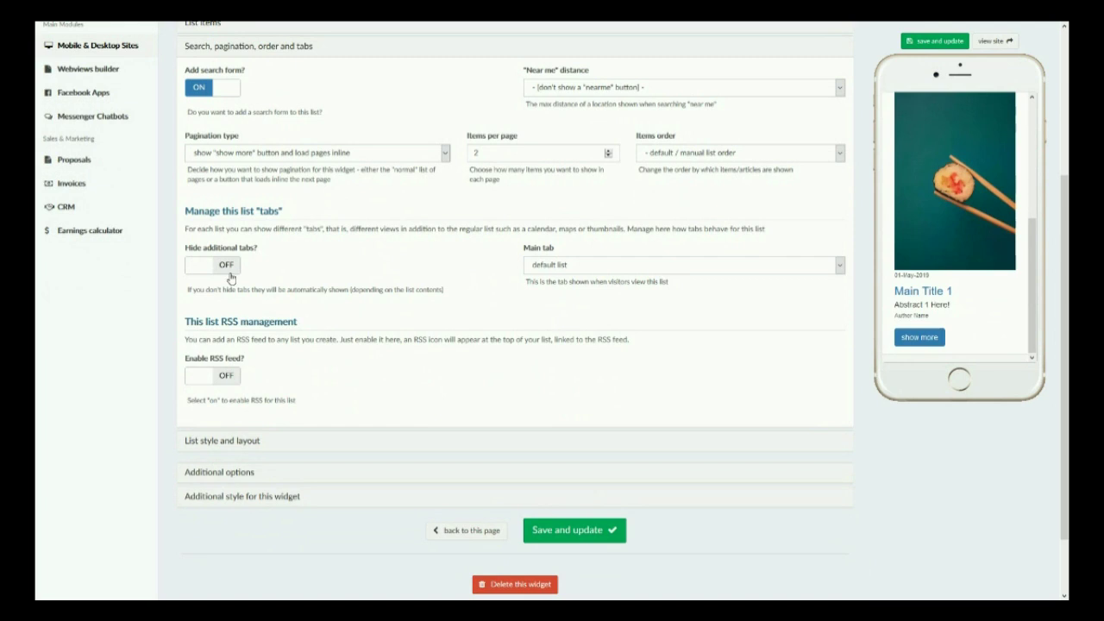
left_click(685, 270)
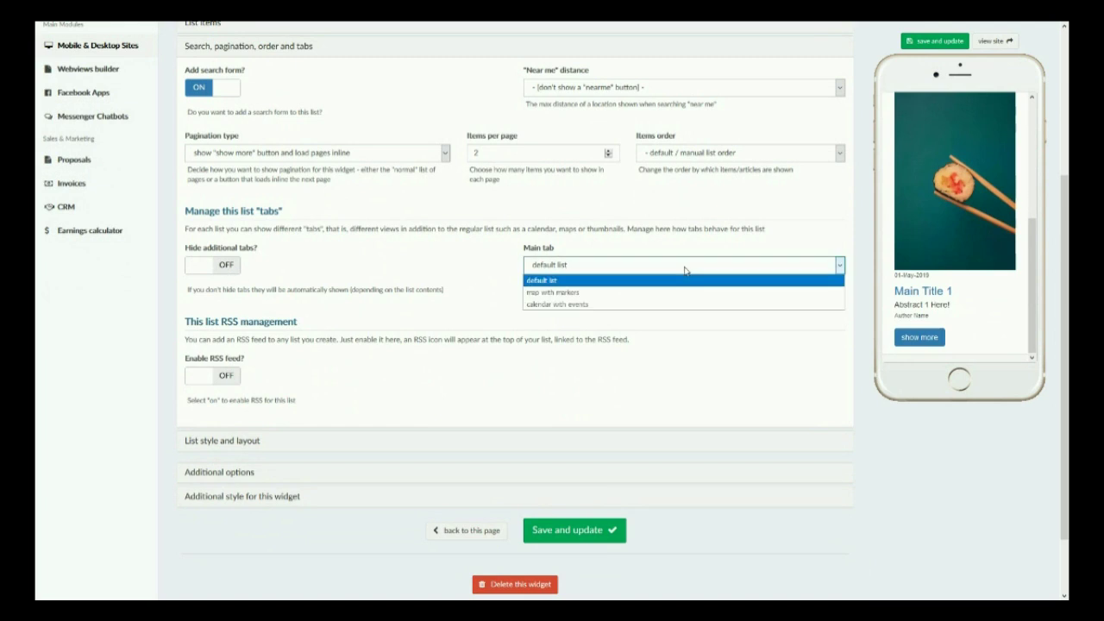
left_click(664, 338)
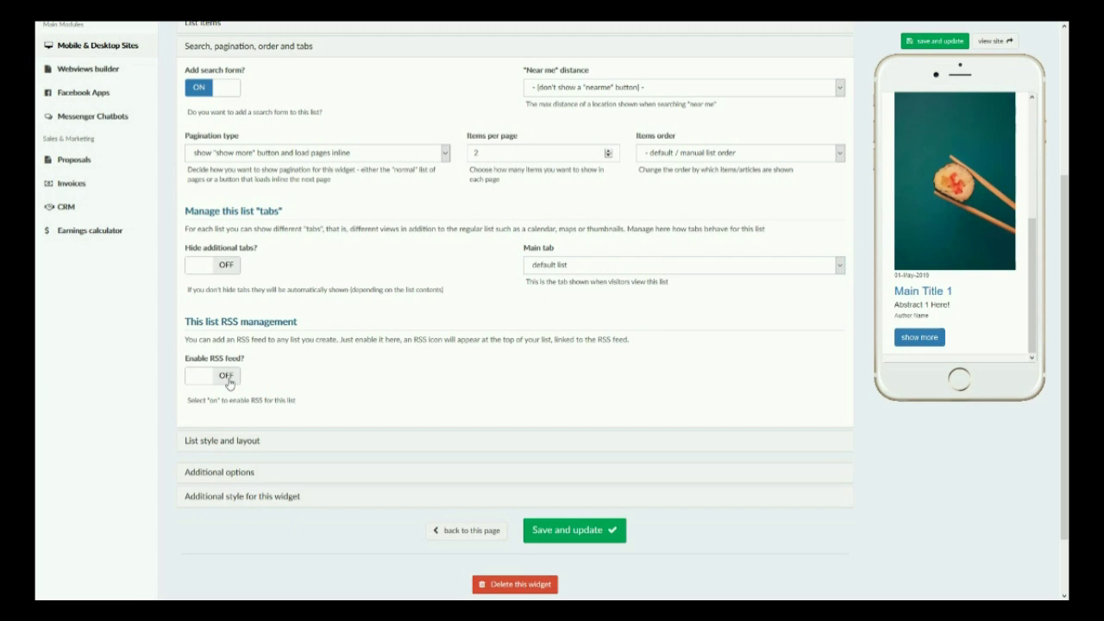
Open the list style and layout settings and look through the items' current layout in the phone preview.
left_click(234, 441)
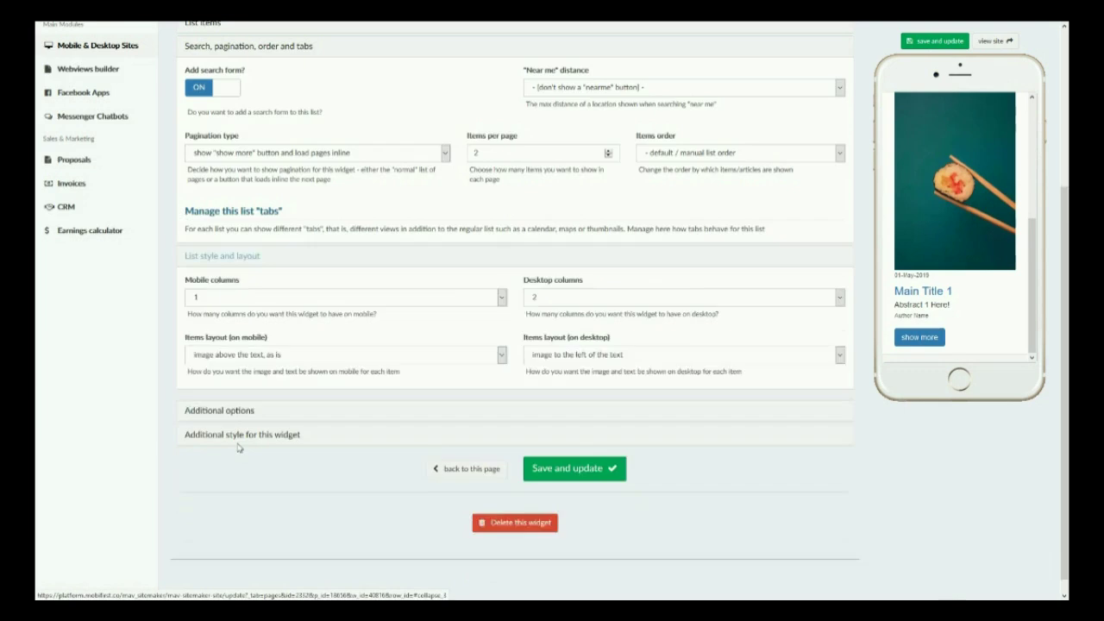
scroll(311, 214, "up", 1)
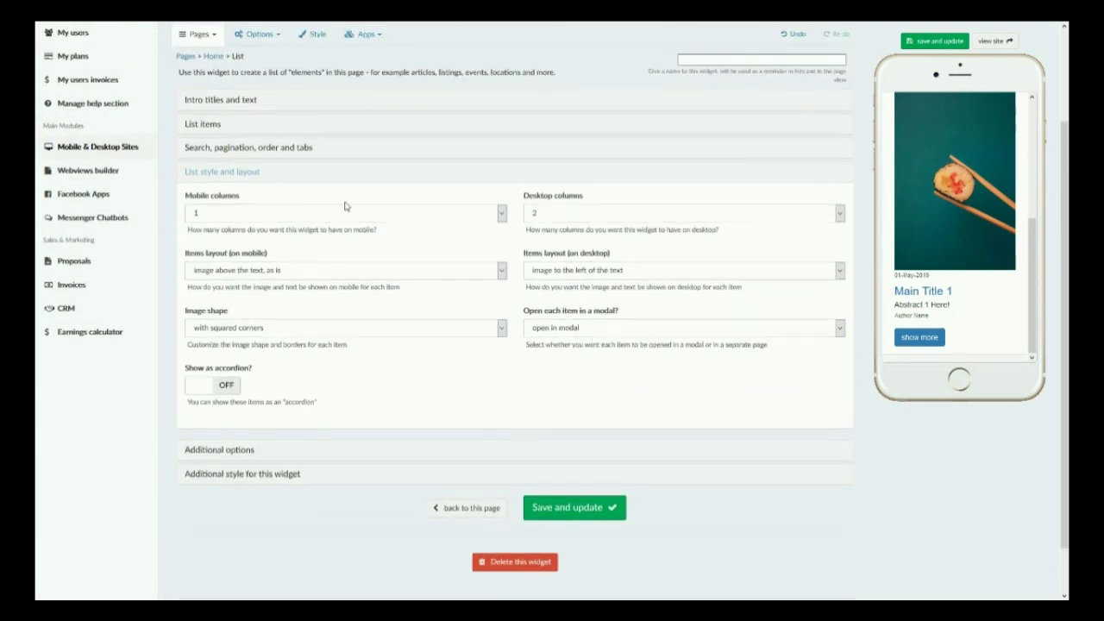
scroll(931, 224, "up", 5)
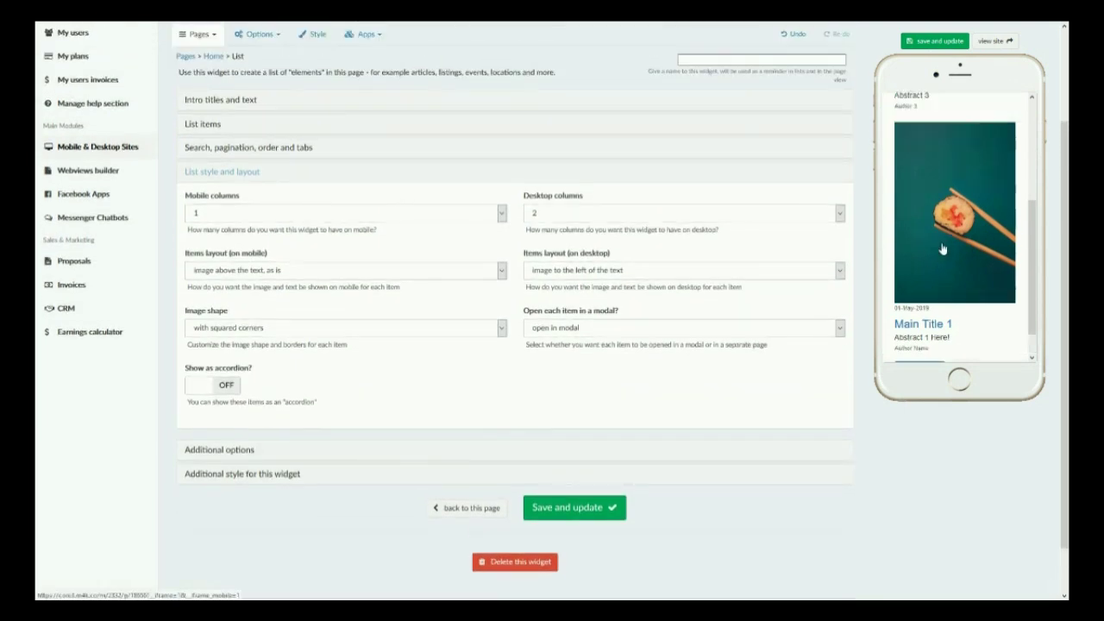
scroll(942, 247, "down", 5)
scroll(940, 233, "up", 5)
scroll(938, 218, "down", 5)
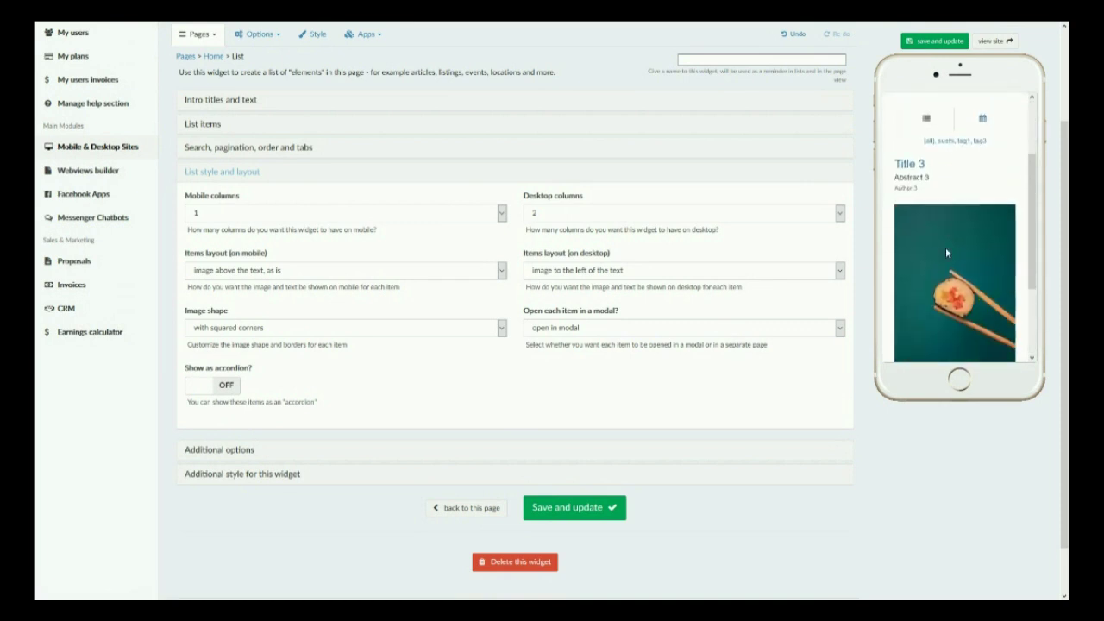
scroll(956, 264, "up", 2)
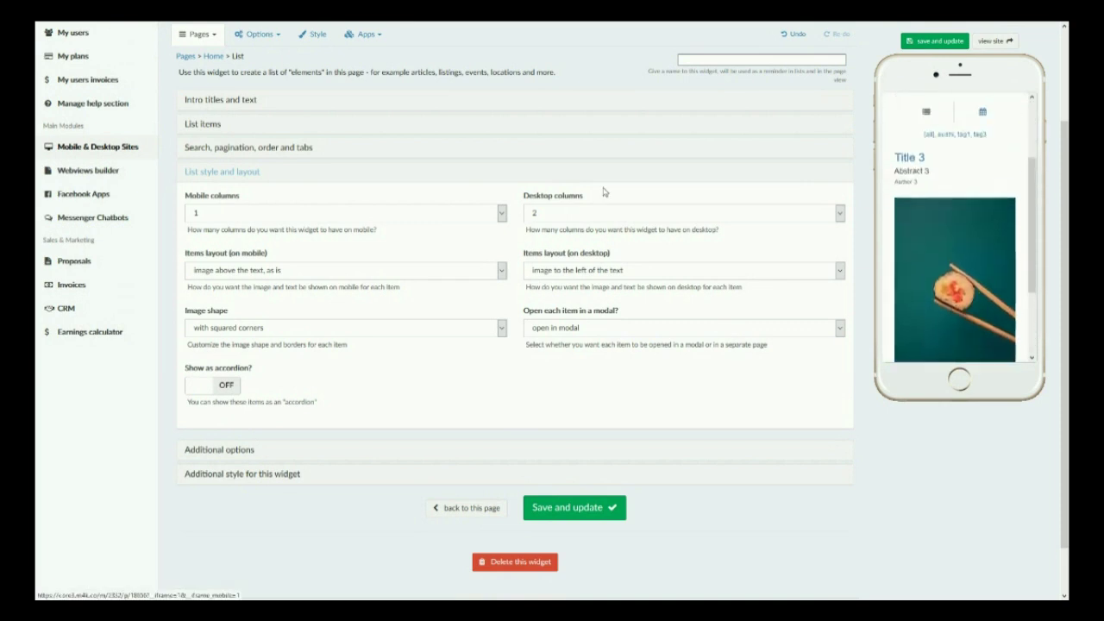
Set the list's mobile columns to 2 and save the widget.
left_click(479, 213)
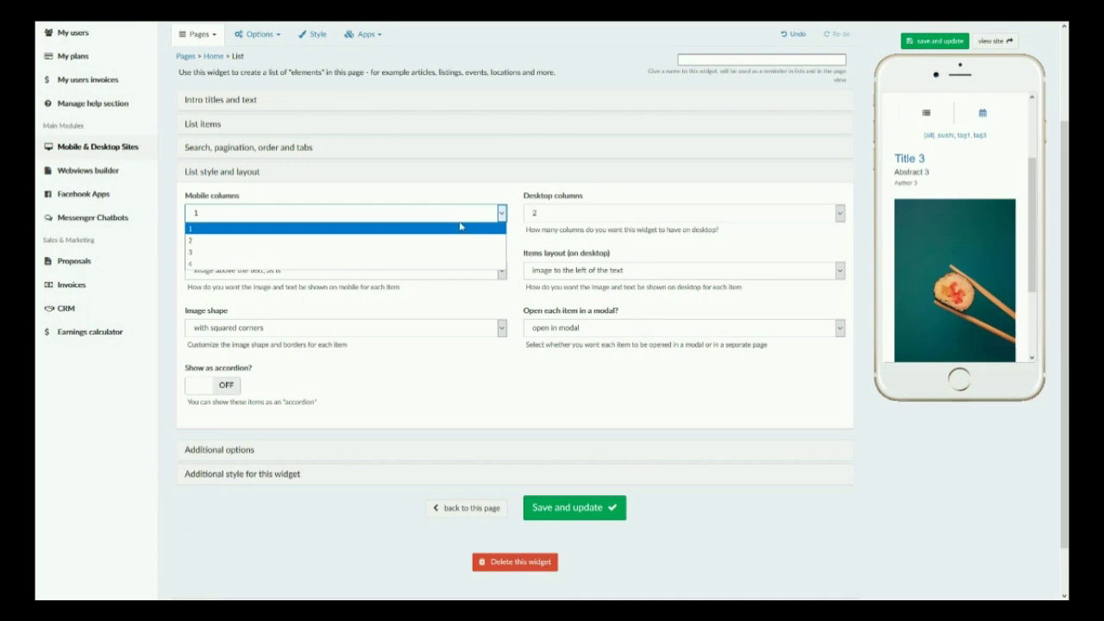
left_click(449, 237)
left_click(562, 510)
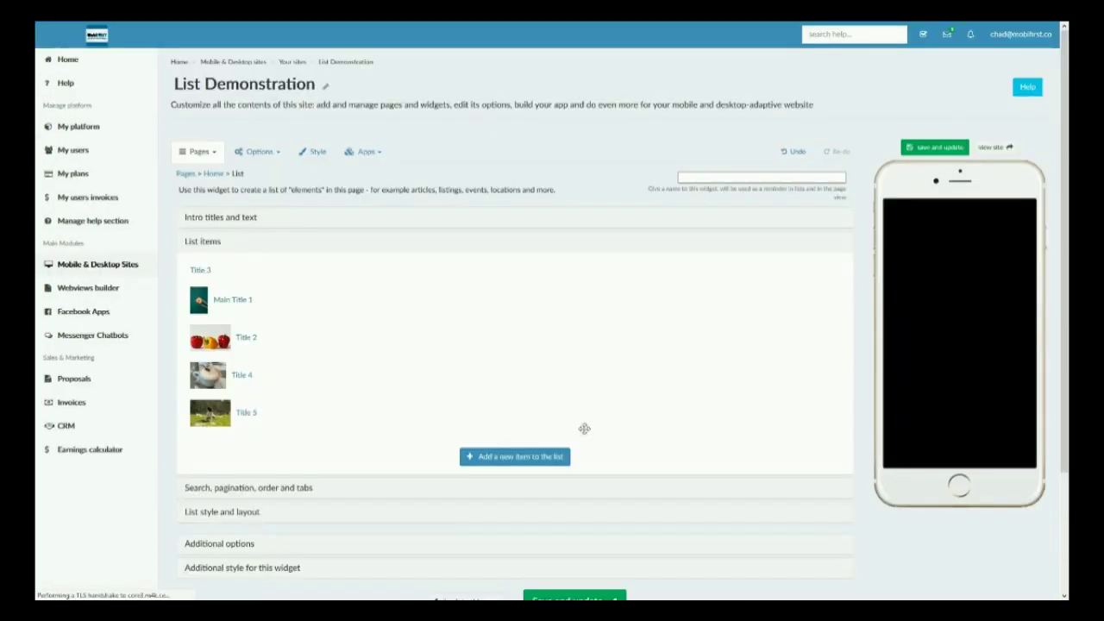
Load the remaining items in the phone preview down to Title 5 to check the two-column layout.
scroll(953, 362, "down", 2)
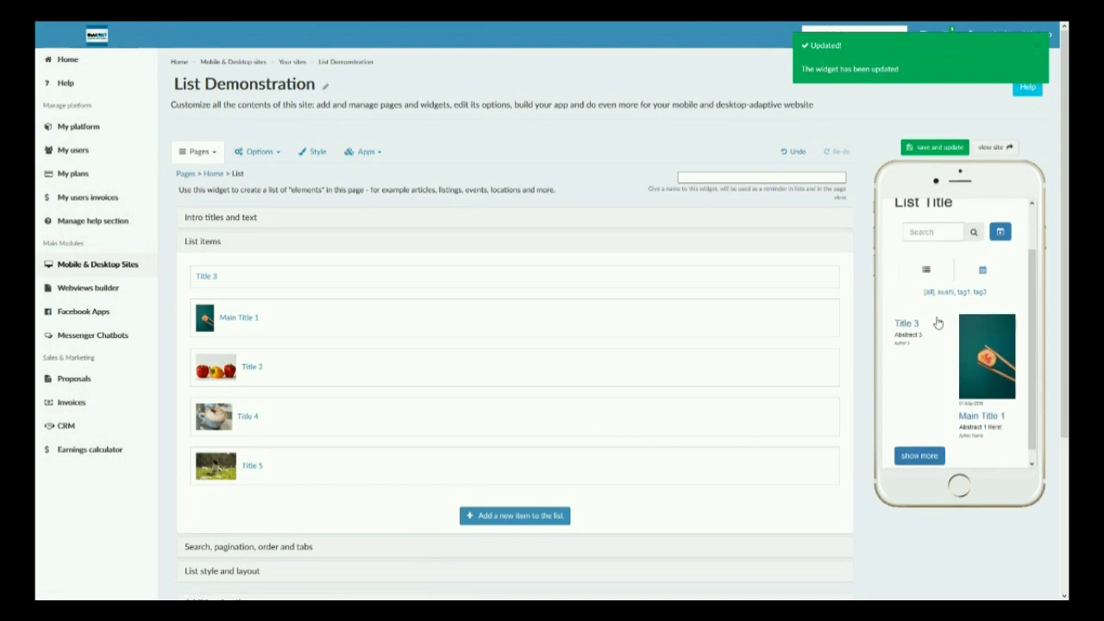
left_click(916, 444)
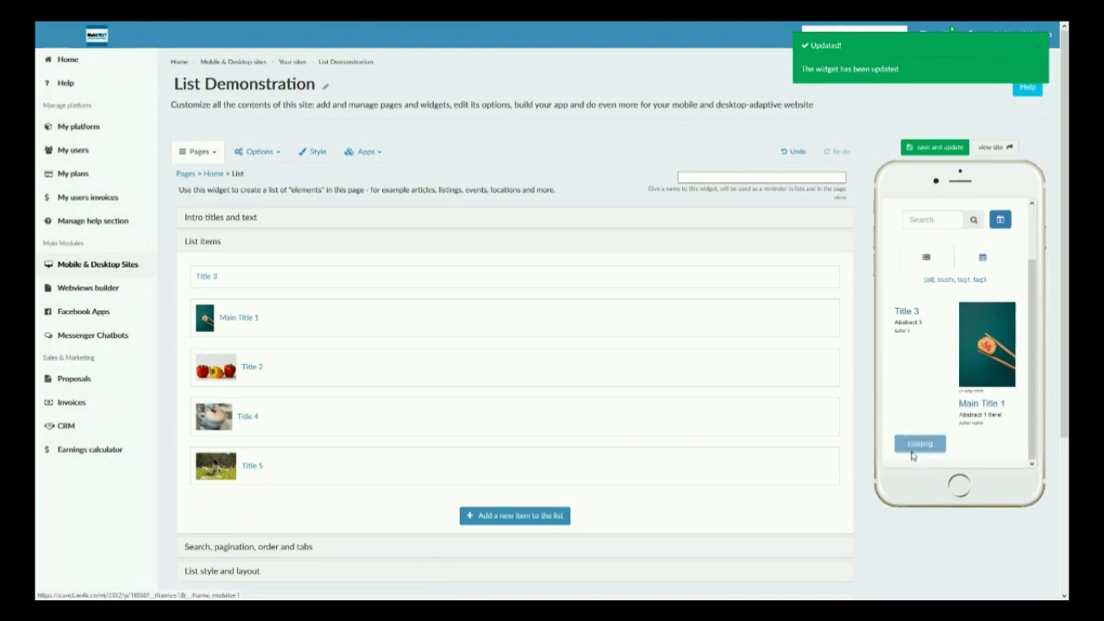
scroll(914, 365, "down", 3)
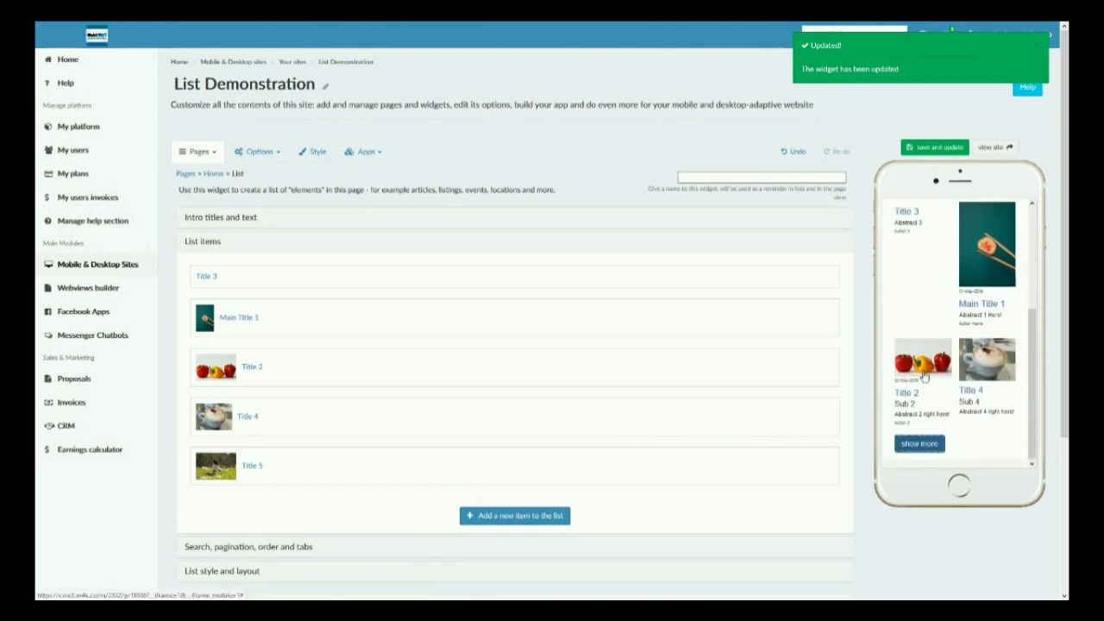
left_click(920, 443)
scroll(279, 509, "down", 3)
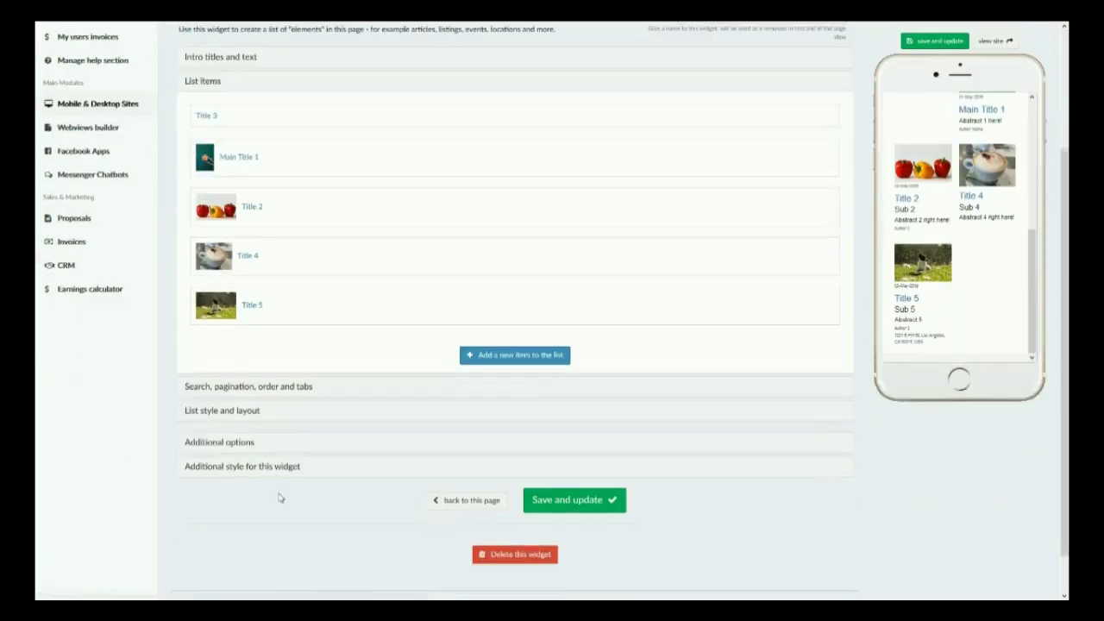
View the mobile items layout choices in the list style settings and keep image above the text, as is.
left_click(252, 414)
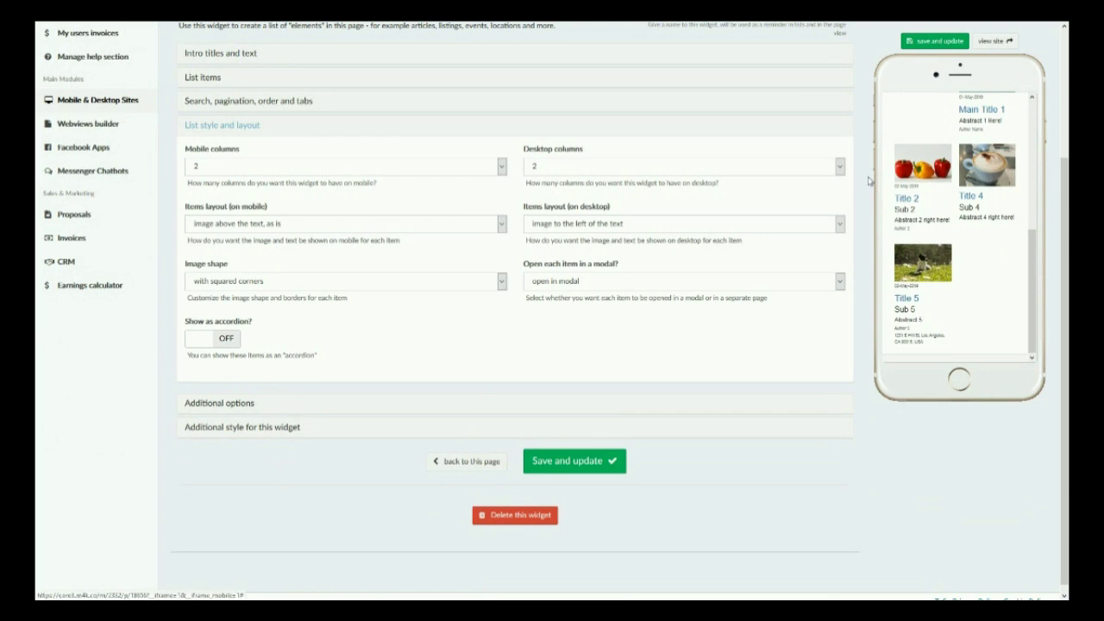
left_click(478, 229)
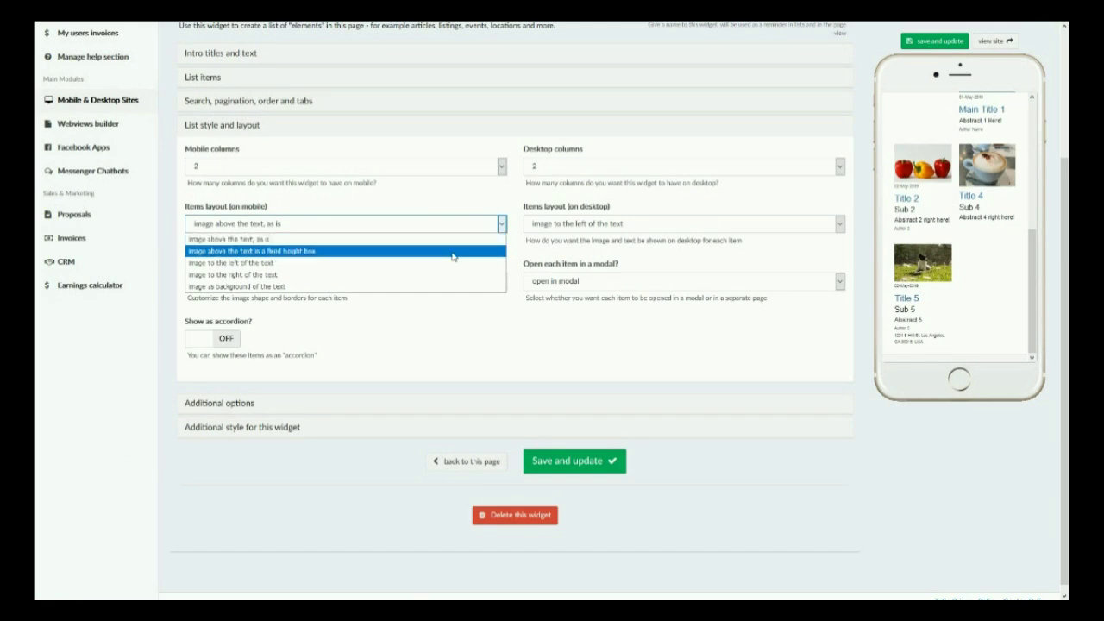
left_click(458, 224)
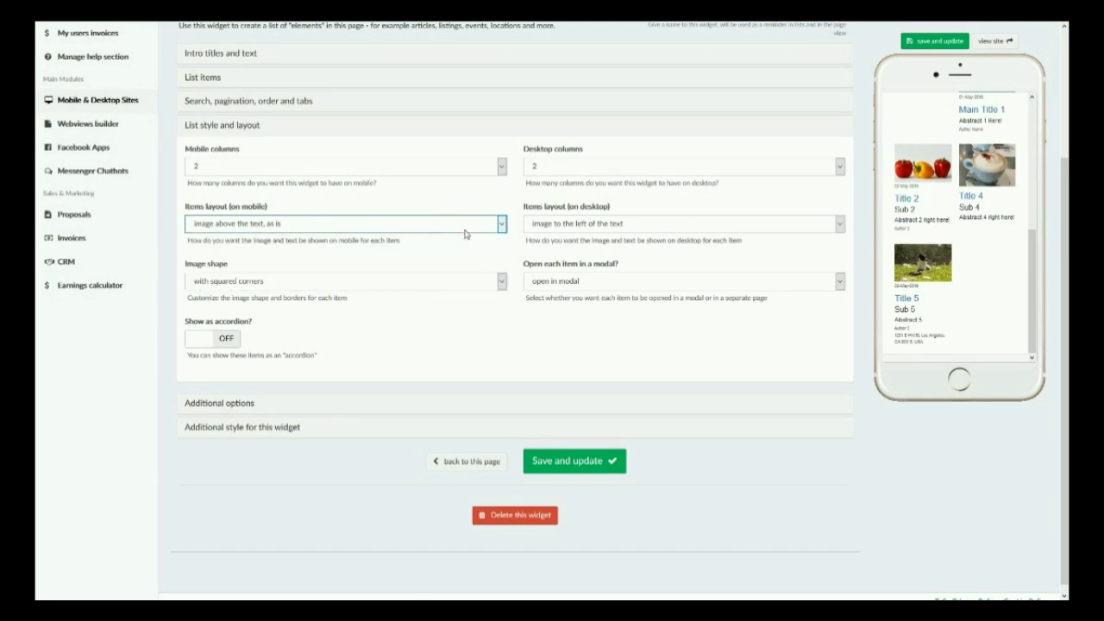
Set the image shape to with rounded corners and save the widget.
left_click(434, 284)
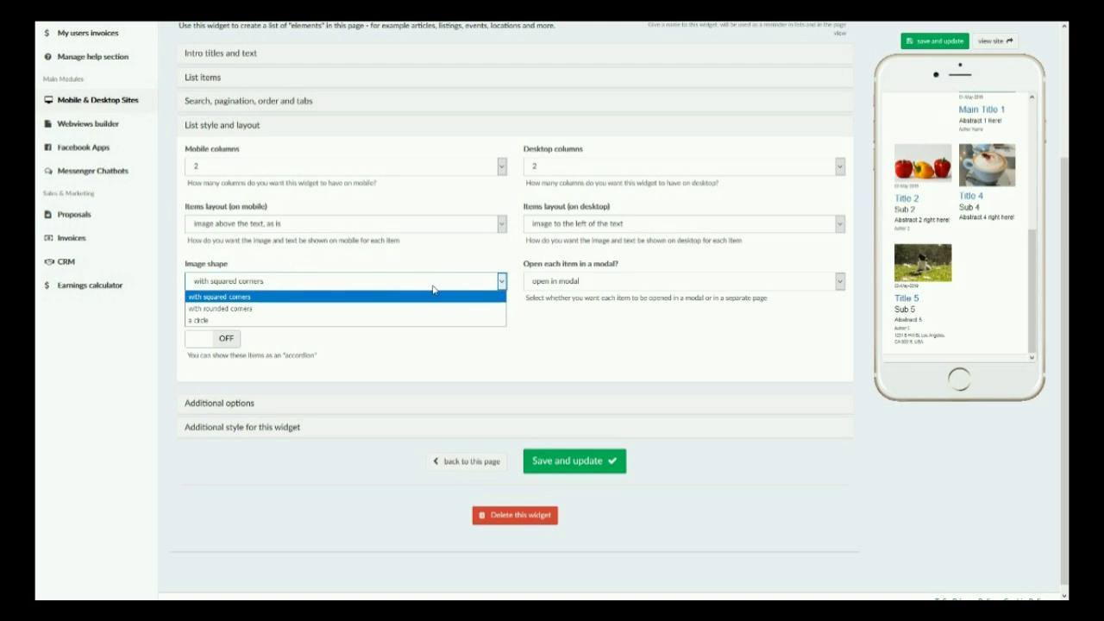
left_click(428, 308)
left_click(554, 458)
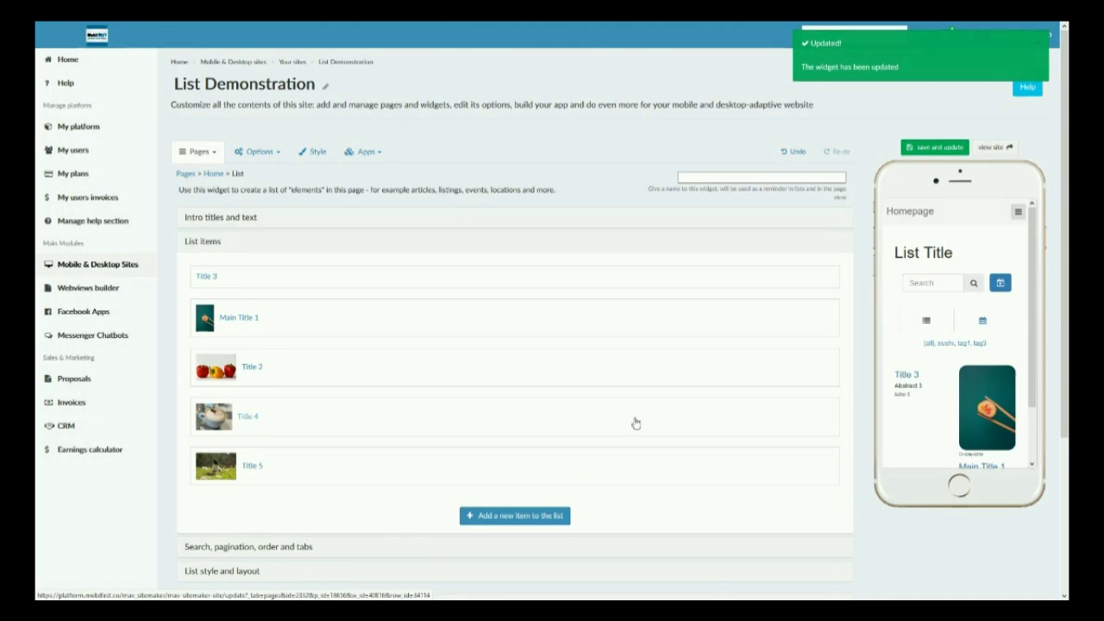
Check the rounded image corners in the phone preview, loading more items until Title 5 is reached.
scroll(950, 365, "down", 1)
scroll(950, 364, "down", 1)
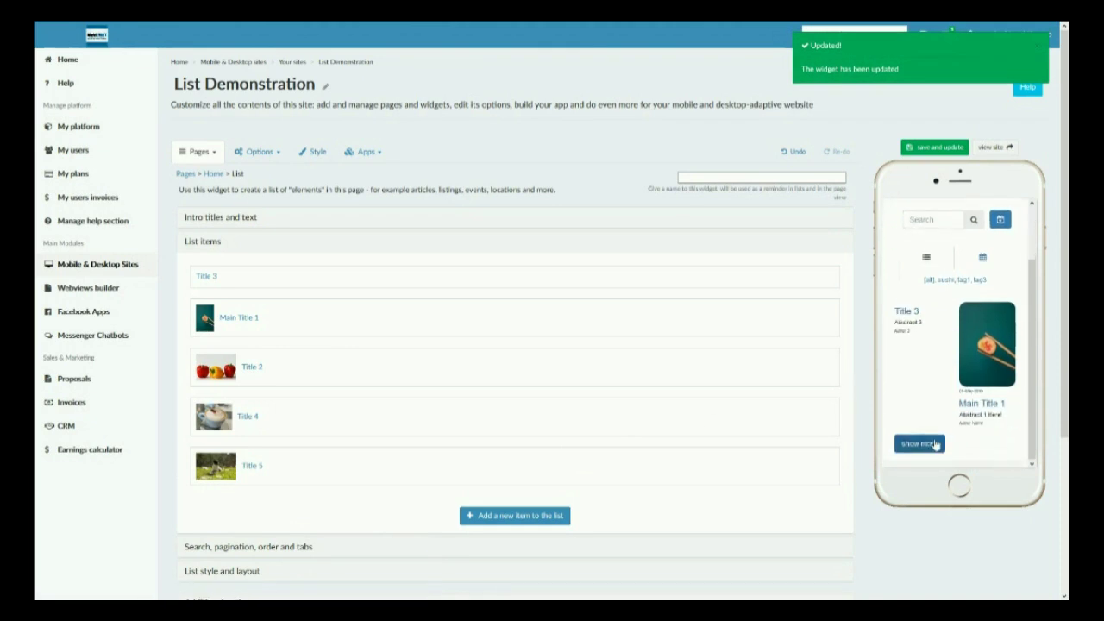
scroll(942, 294, "down", 3)
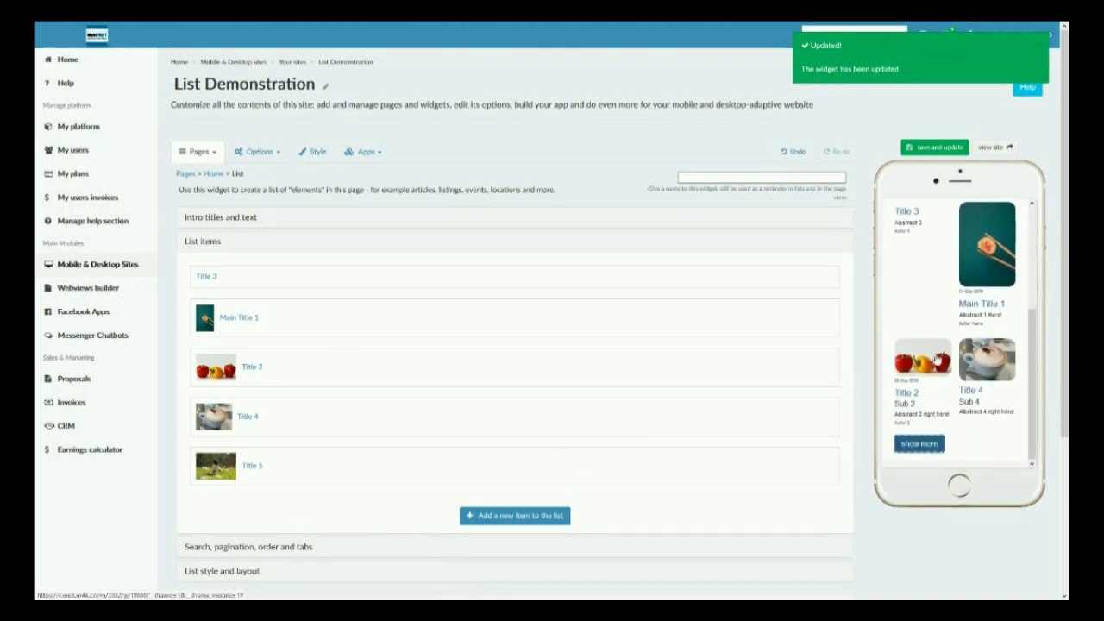
left_click(916, 452)
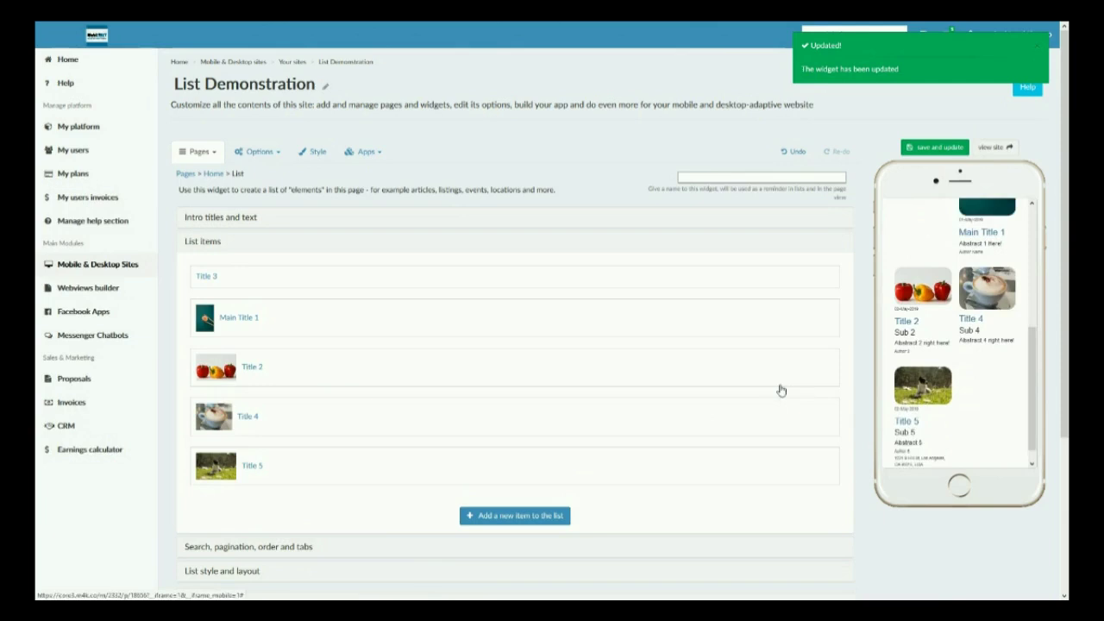
View the choices for how each list item opens and keep open in modal.
scroll(779, 388, "down", 3)
left_click(220, 363)
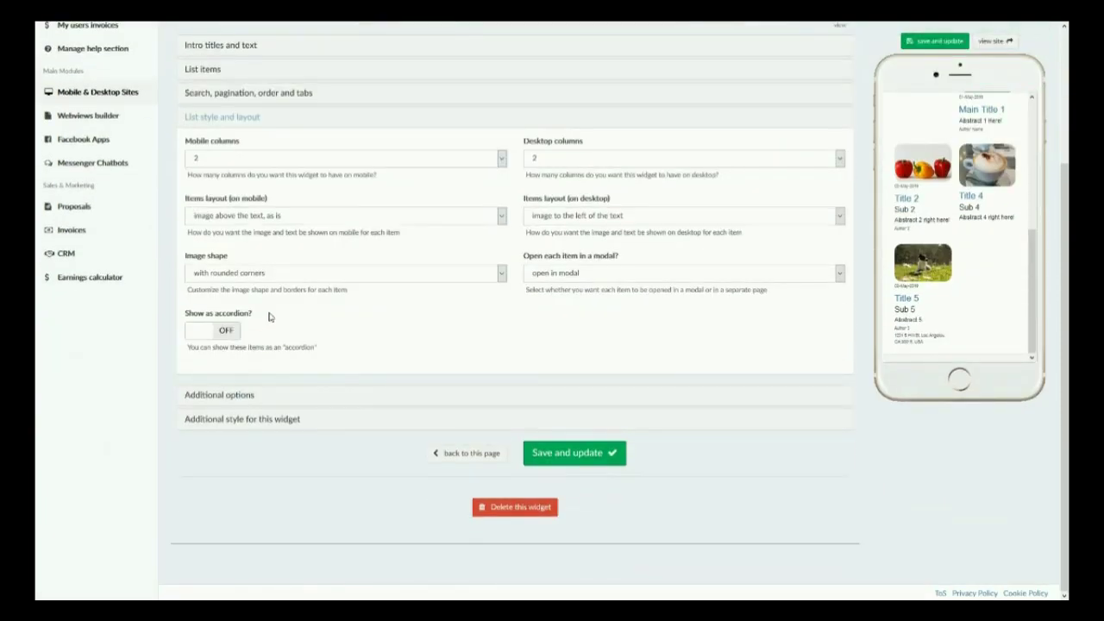
left_click(559, 274)
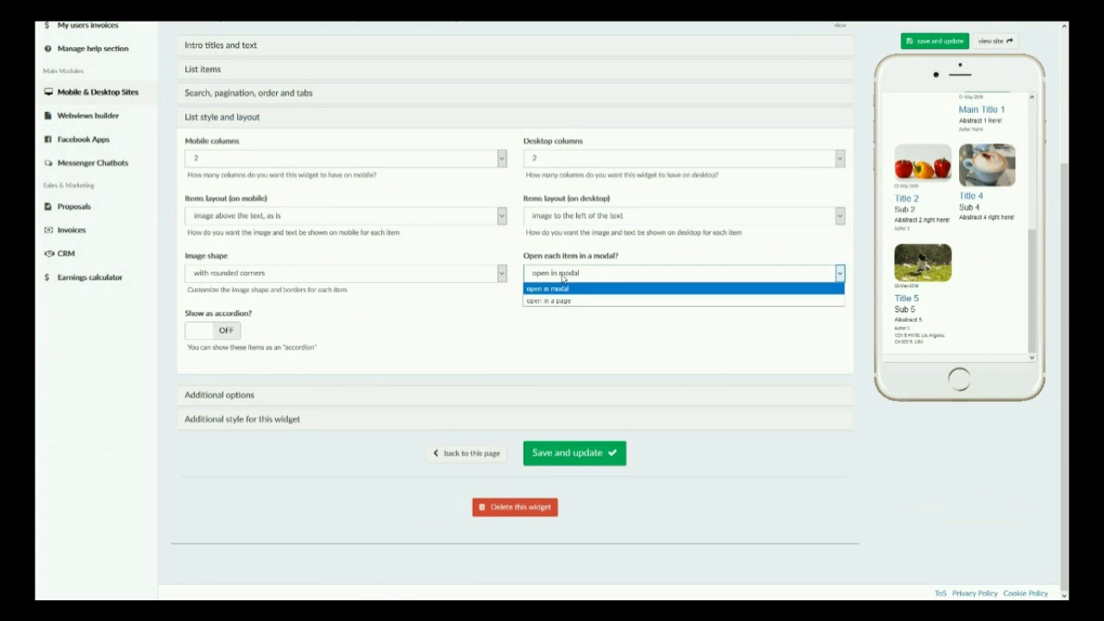
left_click(561, 276)
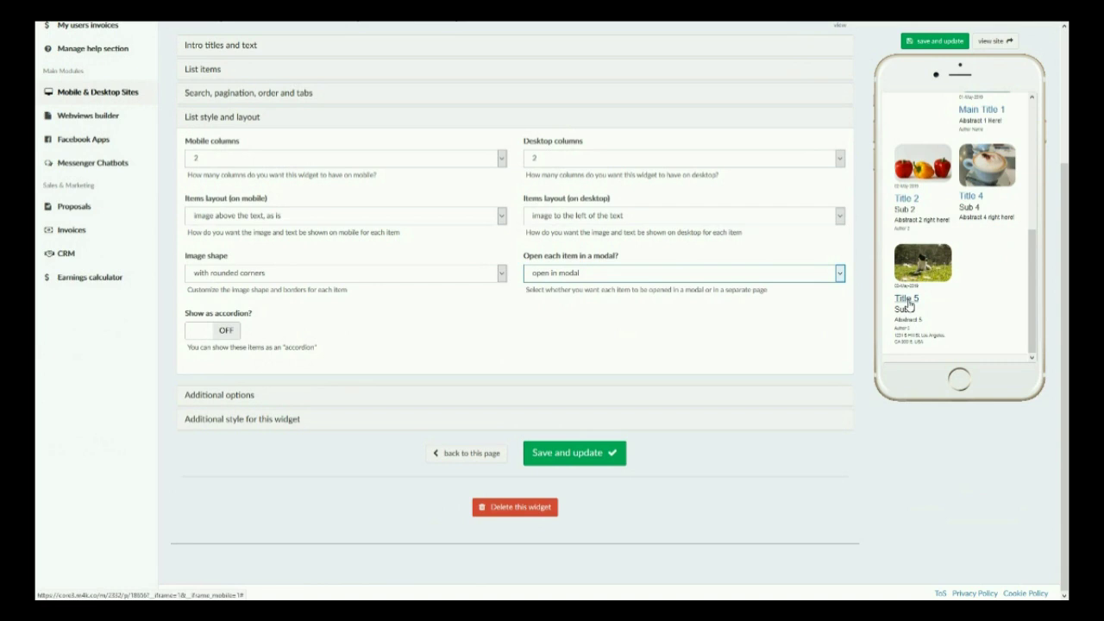
Open Title 5 as a modal in the phone preview, look through its content, and close it.
left_click(907, 300)
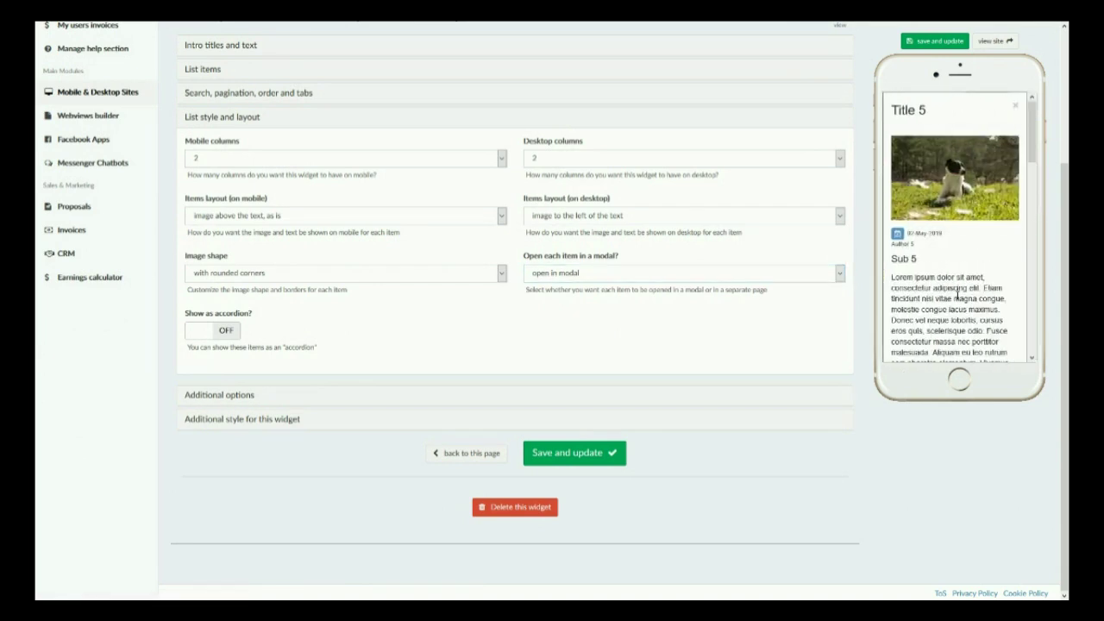
scroll(942, 206, "down", 3)
scroll(942, 206, "up", 3)
left_click(1015, 107)
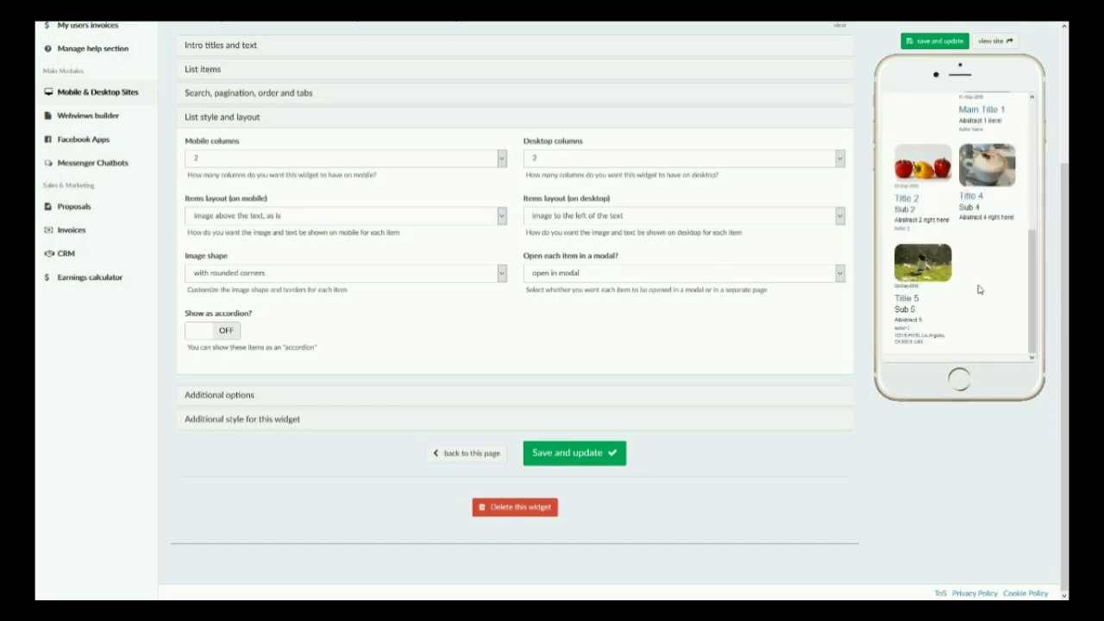
Set the list items to open in a page and save the widget.
left_click(827, 274)
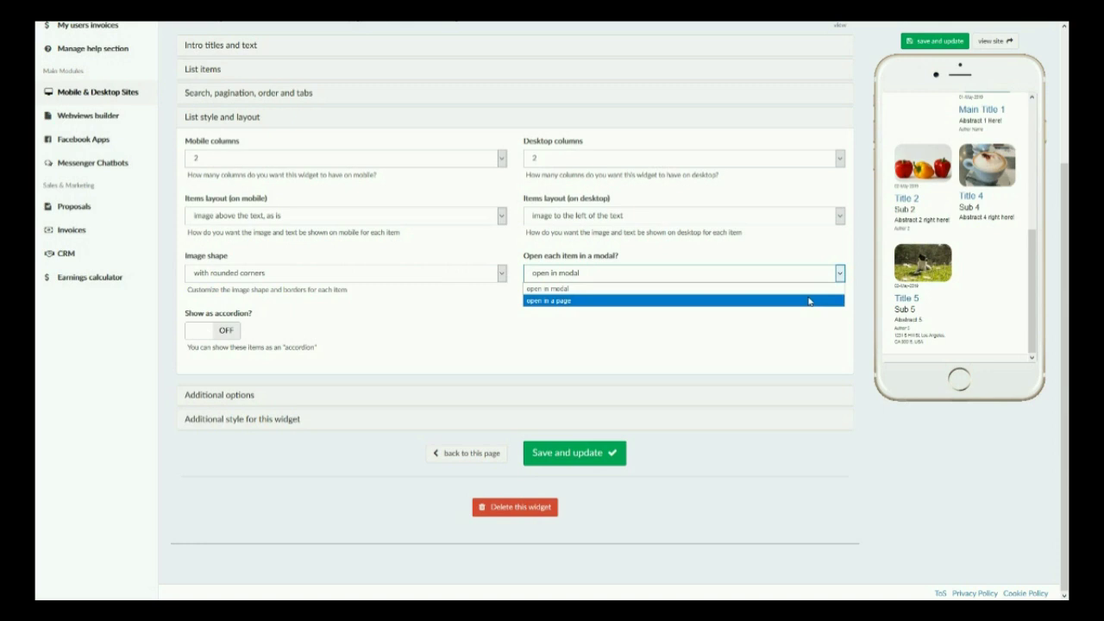
left_click(809, 301)
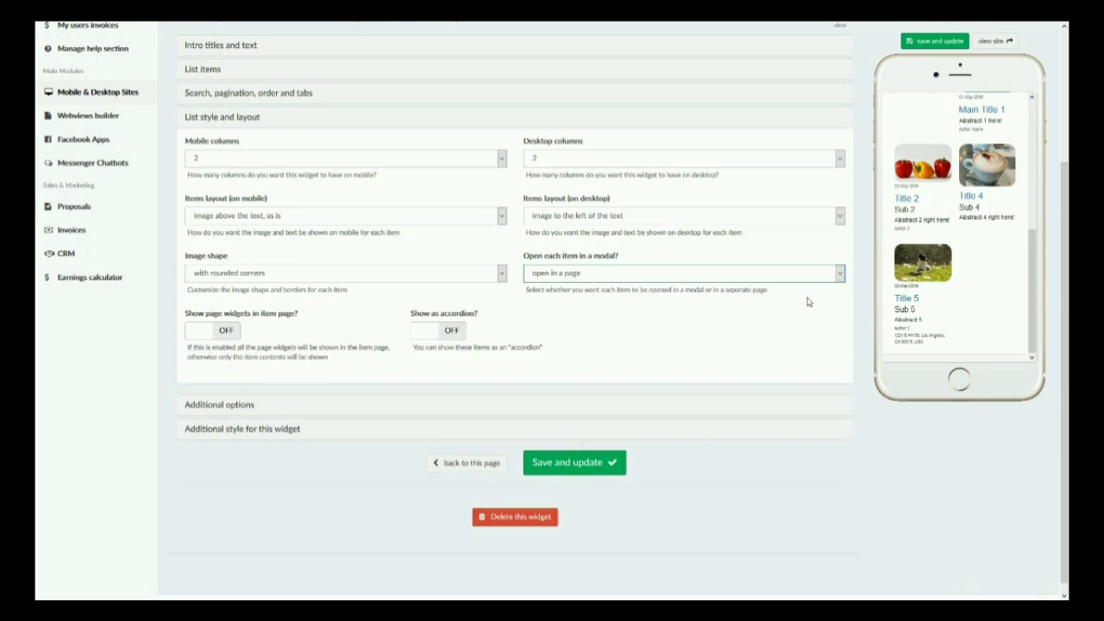
left_click(569, 466)
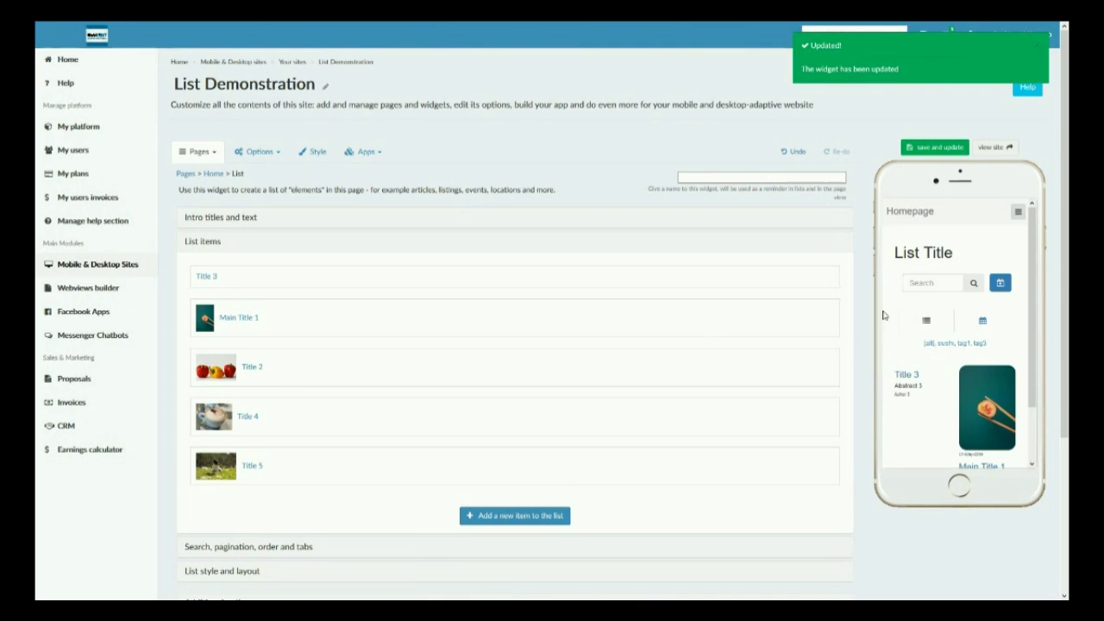
Open Title 3 in the phone preview, look through its item page, and return to the list.
left_click(913, 382)
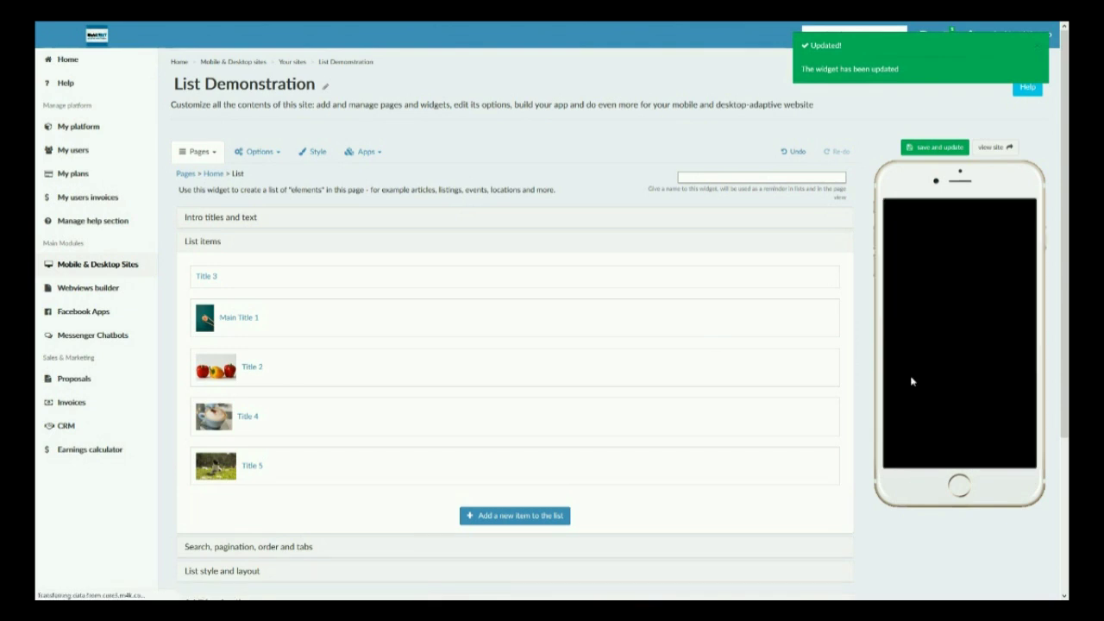
scroll(921, 362, "down", 5)
scroll(921, 363, "up", 5)
left_click(892, 214)
Look through the list's additional options and its search, pagination, order and tabs settings.
scroll(227, 399, "down", 3)
left_click(227, 396)
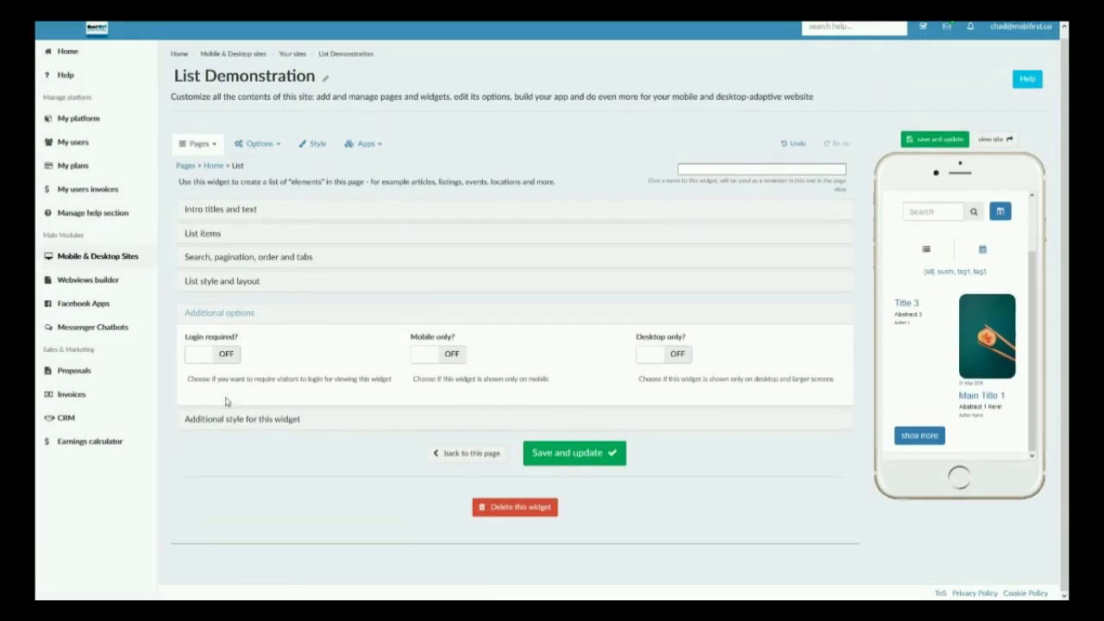
left_click(211, 257)
left_click(496, 362)
scroll(701, 289, "down", 5)
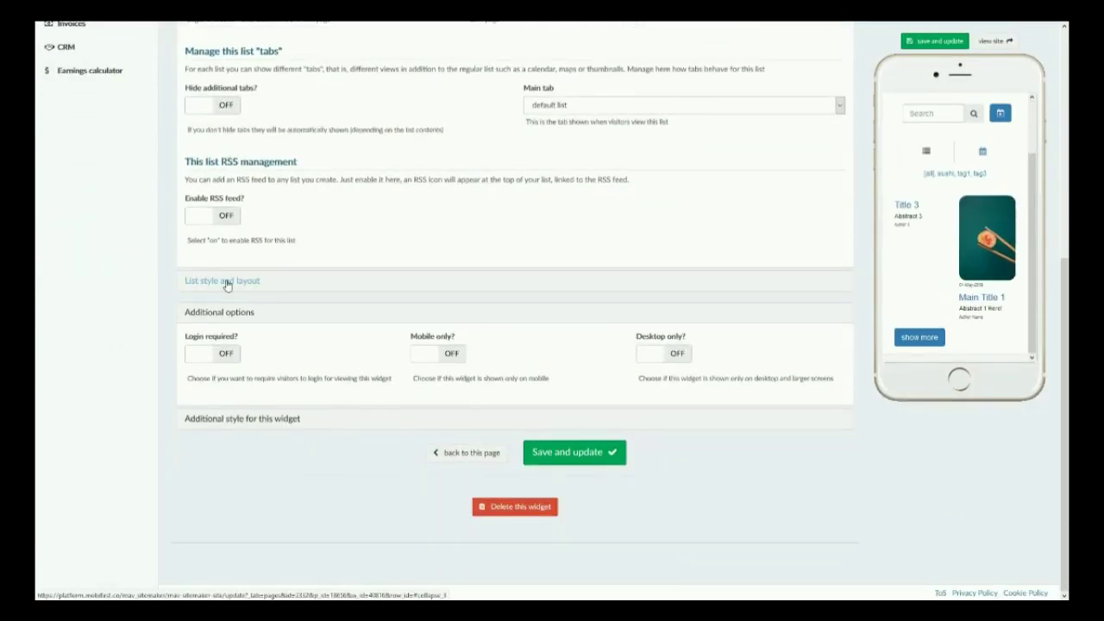
Turn on accordion display in the list's style and layout settings and save the widget.
left_click(227, 283)
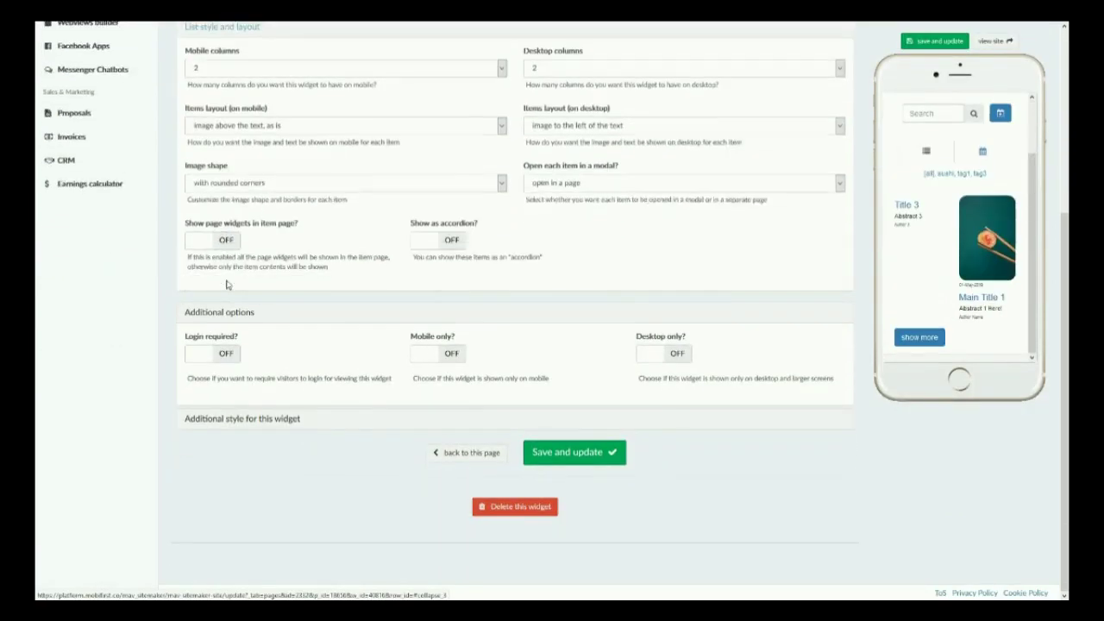
left_click(454, 241)
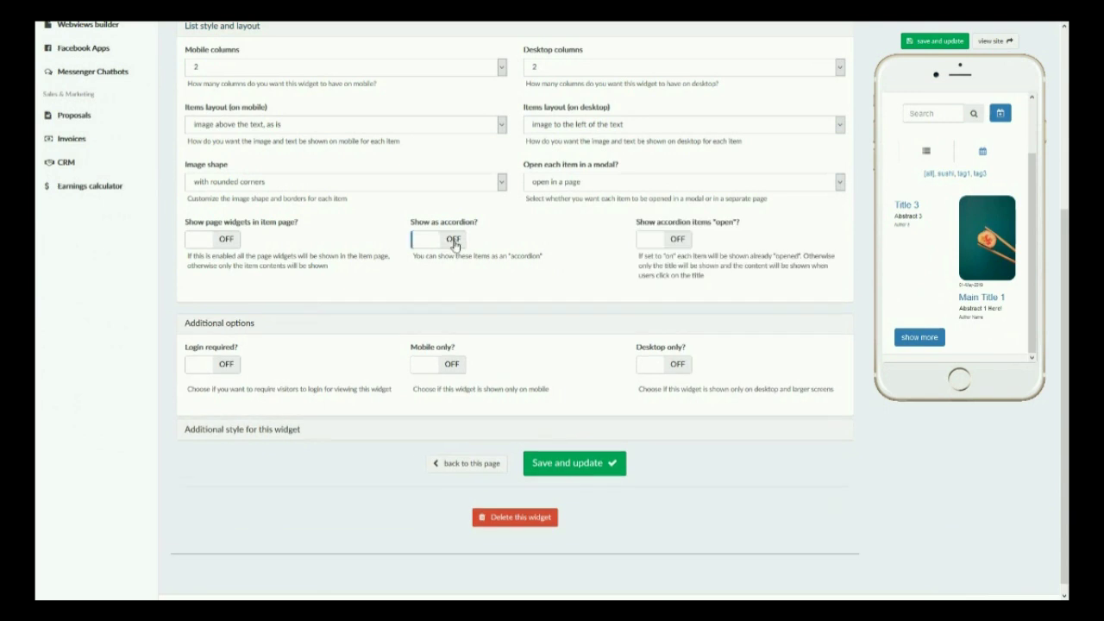
left_click(918, 44)
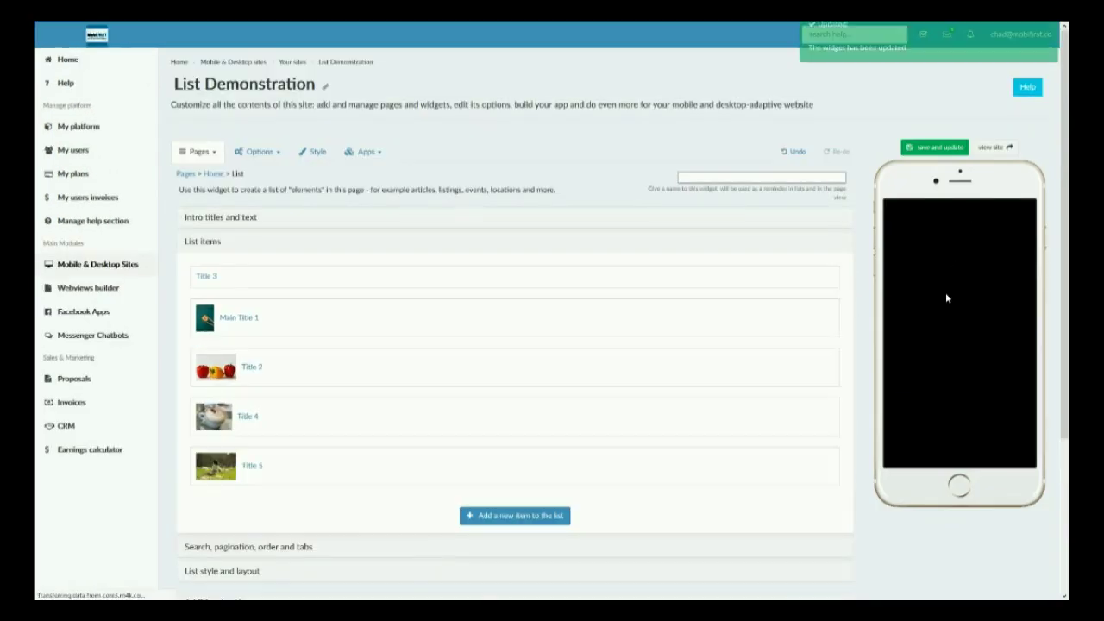
Expand Main Title 1 and Title 4 in the phone preview's accordion and look through their content.
scroll(854, 317, "down", 1)
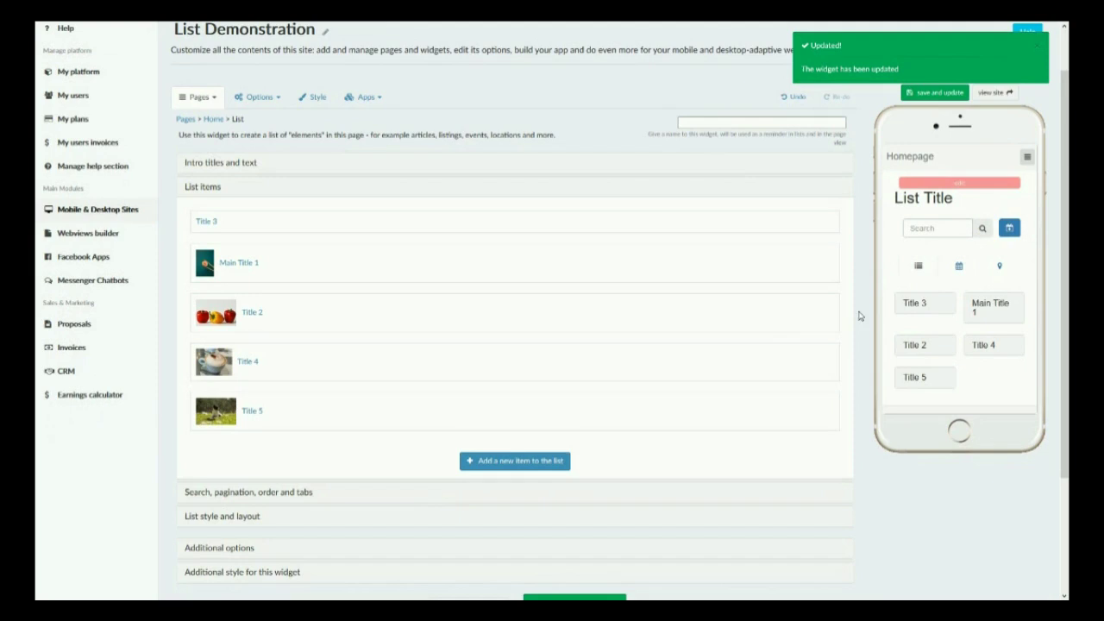
scroll(966, 306, "down", 1)
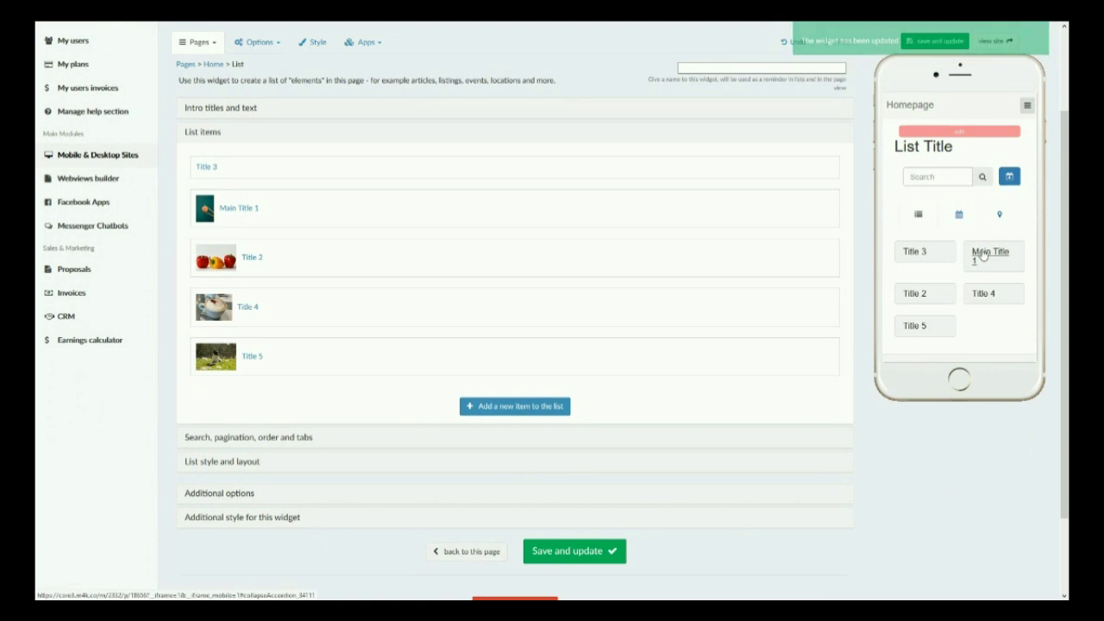
left_click(985, 253)
scroll(988, 259, "down", 10)
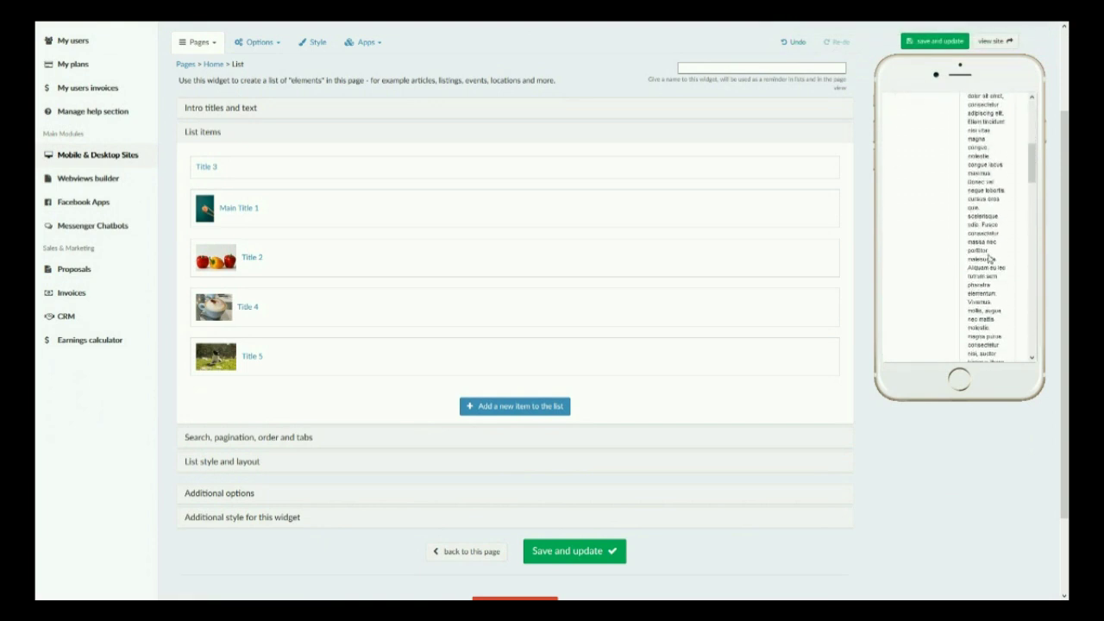
scroll(988, 258, "down", 10)
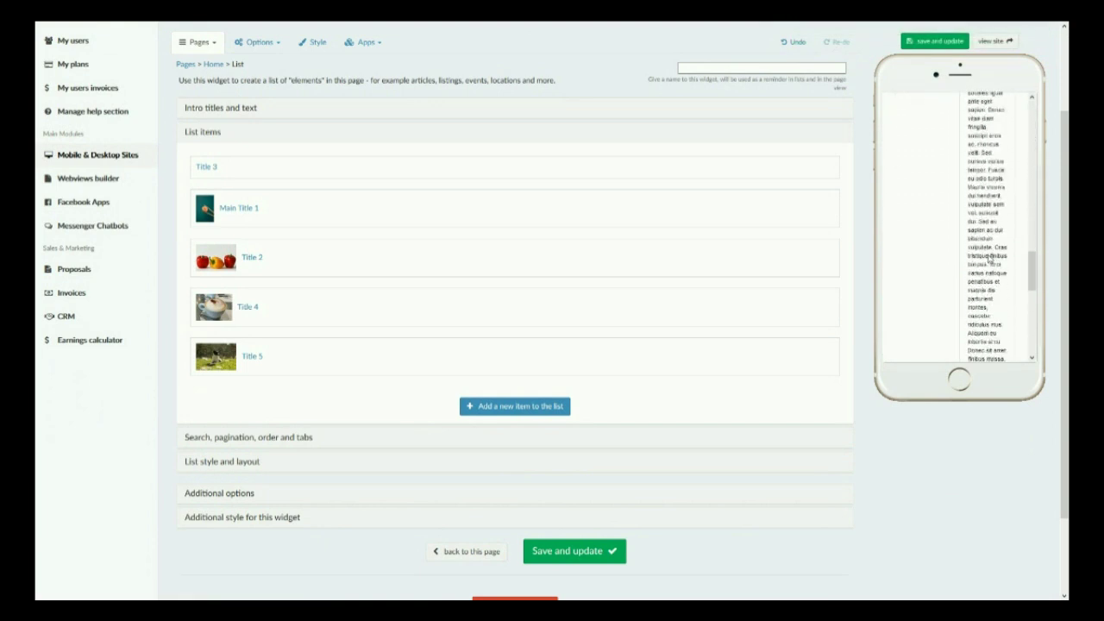
scroll(988, 252, "down", 3)
left_click(981, 301)
Open the additional options and the list style and layout settings, and review the option to show accordion items open.
scroll(301, 450, "down", 1)
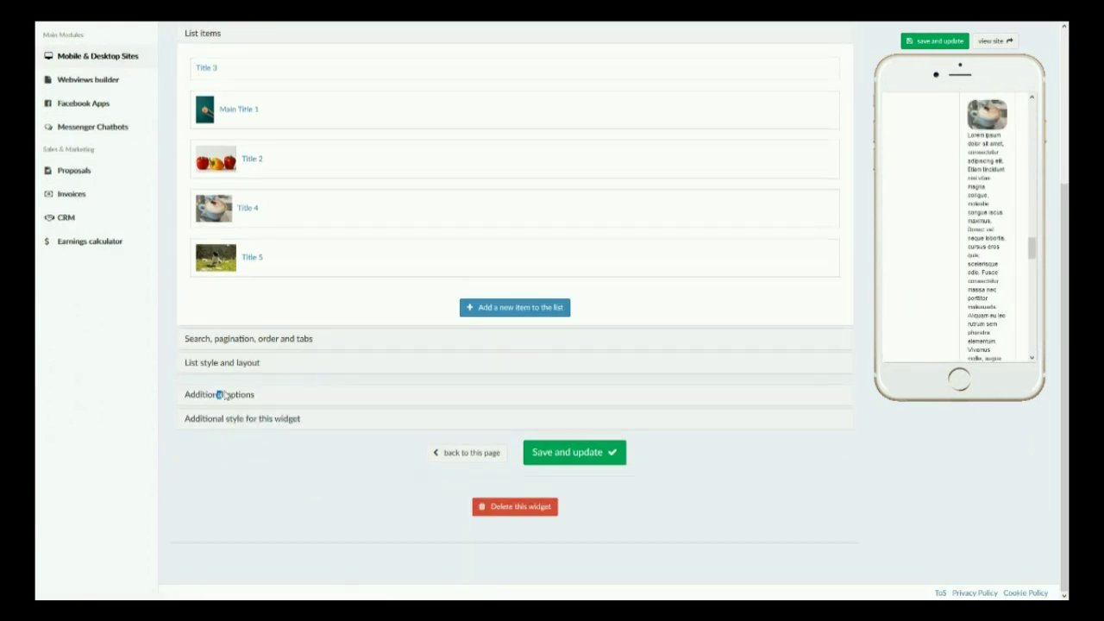
left_click(221, 392)
left_click(245, 278)
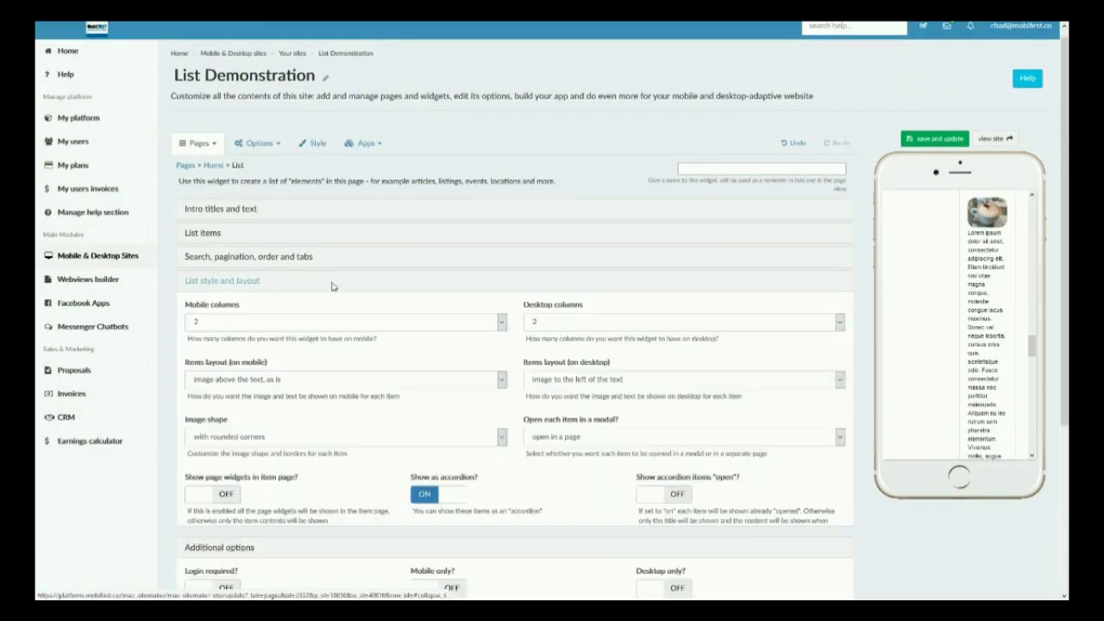
scroll(573, 363, "down", 3)
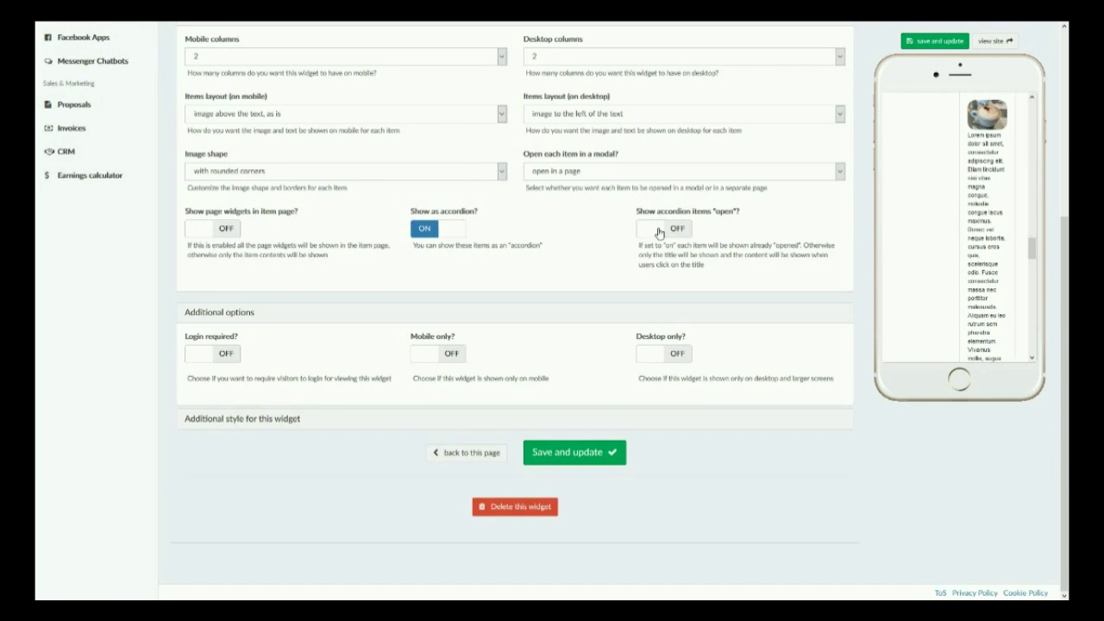
scroll(591, 274, "up", 1)
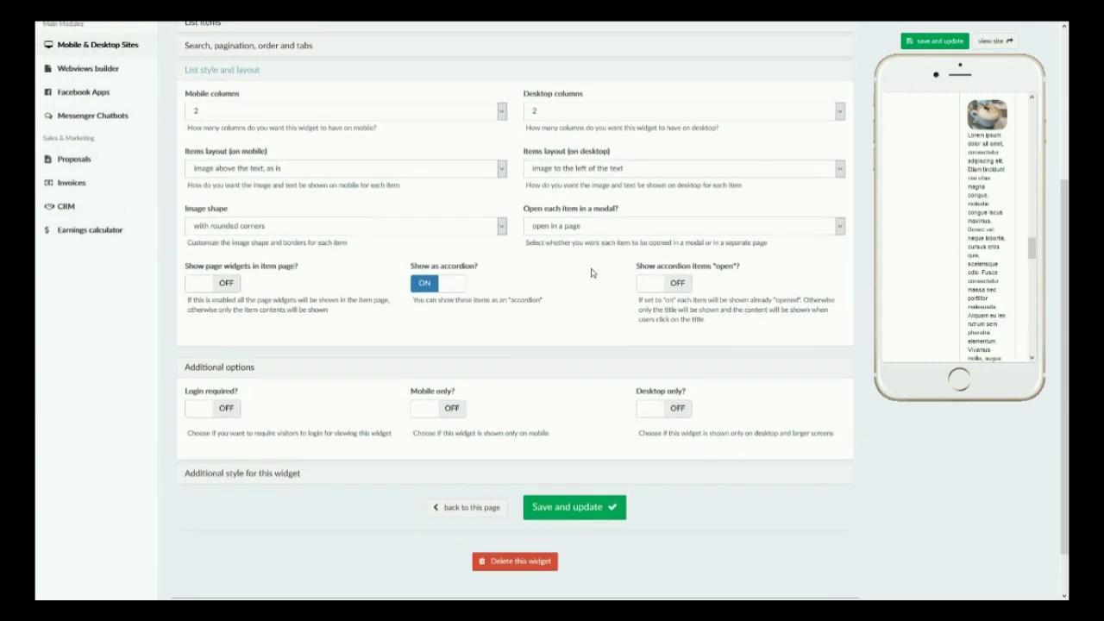
Look through the widget's additional style settings for space, background and animation, and reopen the list items.
left_click(221, 472)
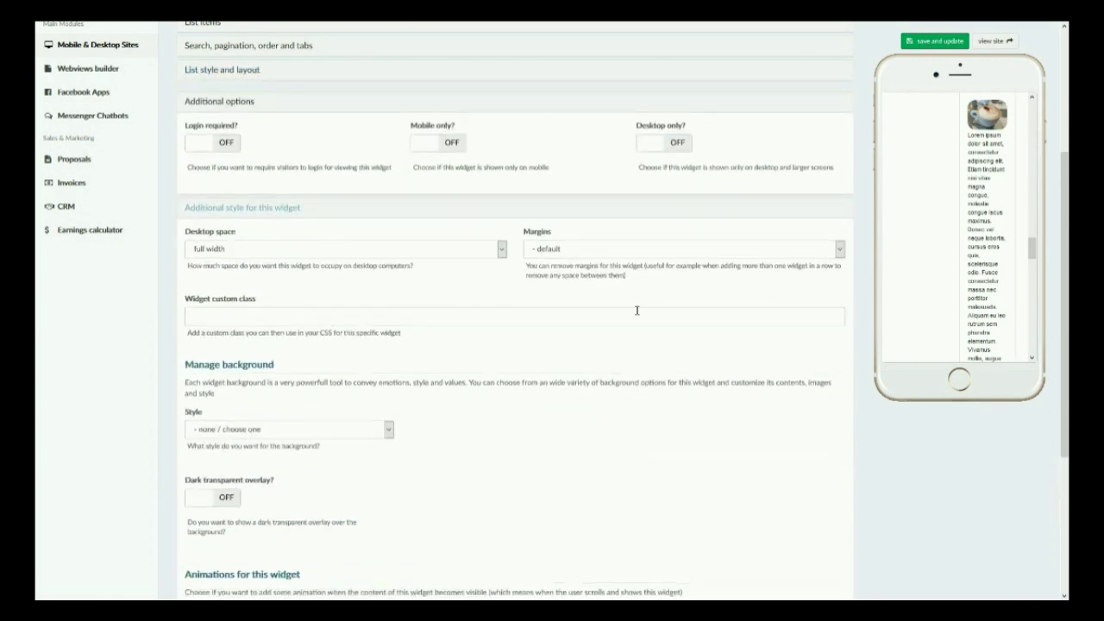
scroll(636, 310, "down", 2)
scroll(633, 314, "up", 3)
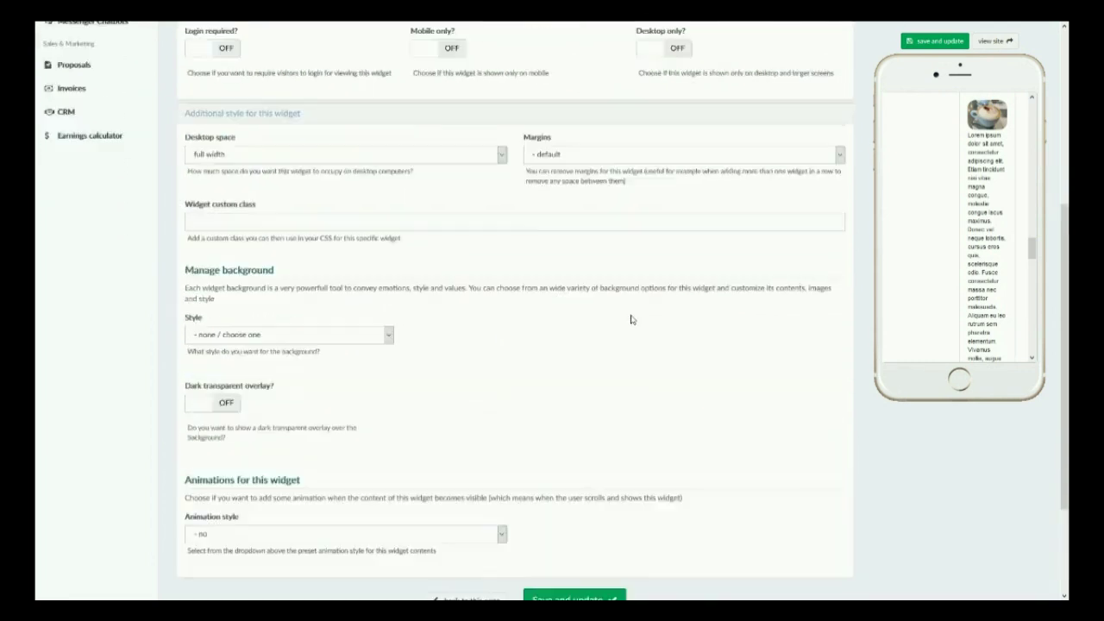
left_click(198, 77)
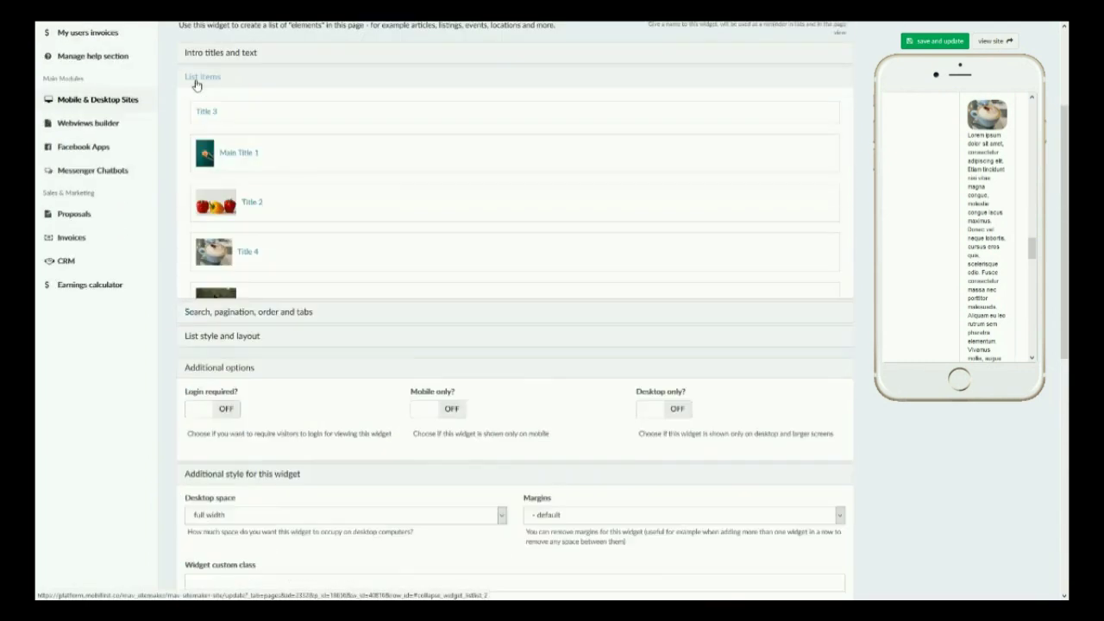